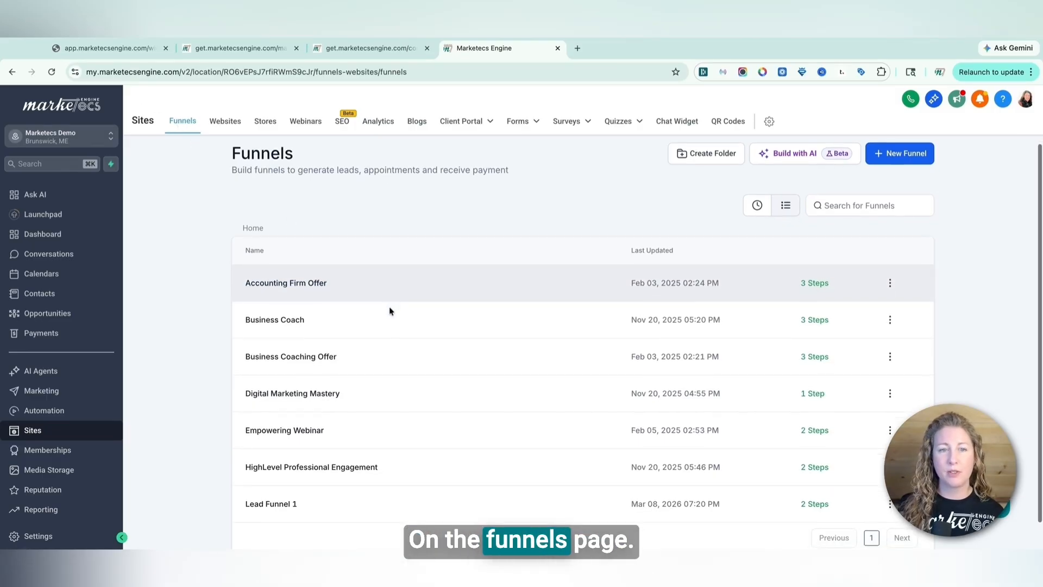
Browse the existing funnels list and open one funnel's actions menu
scroll(389, 310, "down", 1)
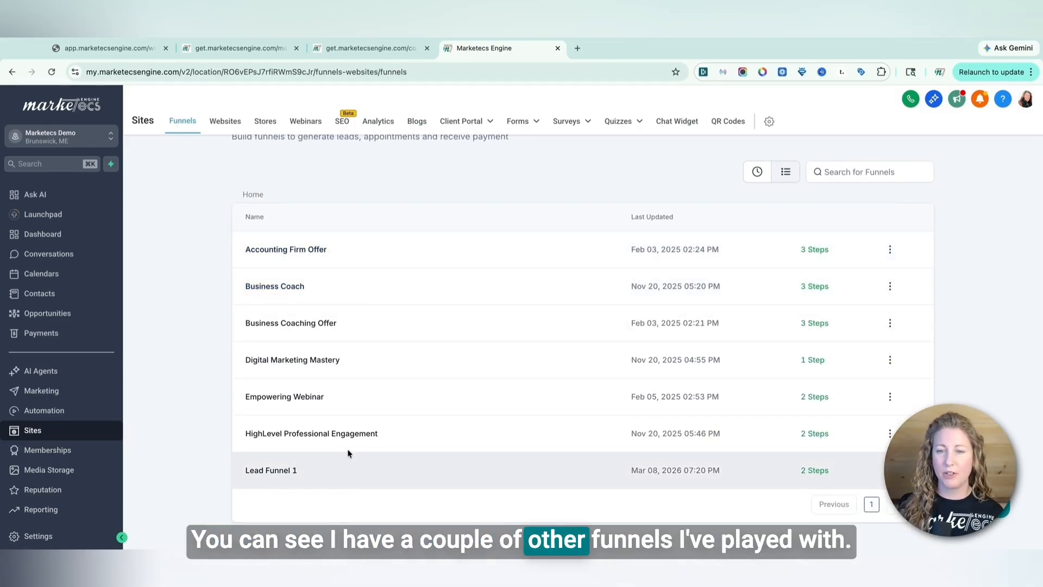
scroll(350, 451, "up", 1)
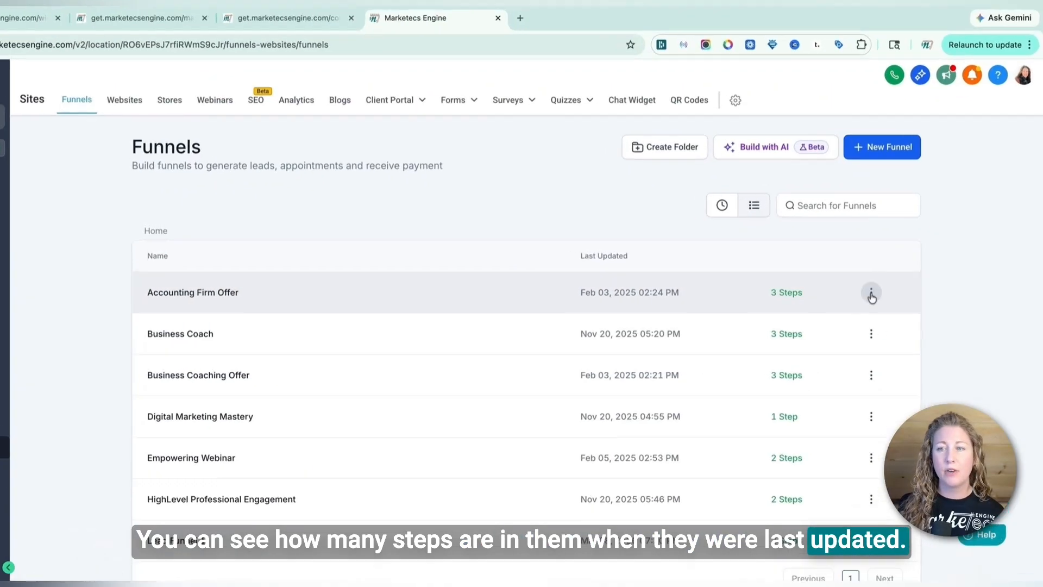
left_click(890, 292)
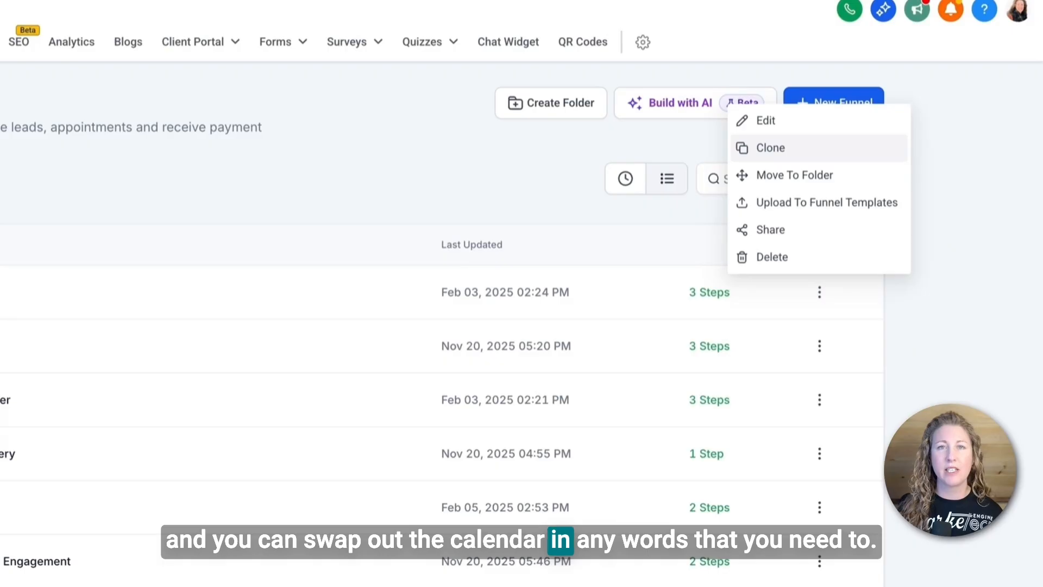
left_click(452, 170)
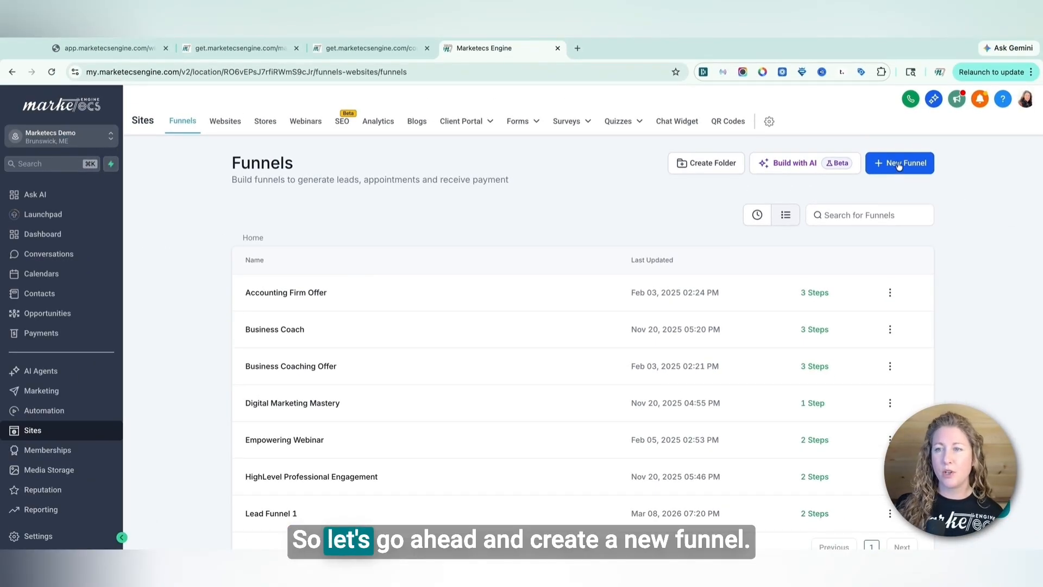
Create a new funnel from blank named Booking Funnel
left_click(999, 107)
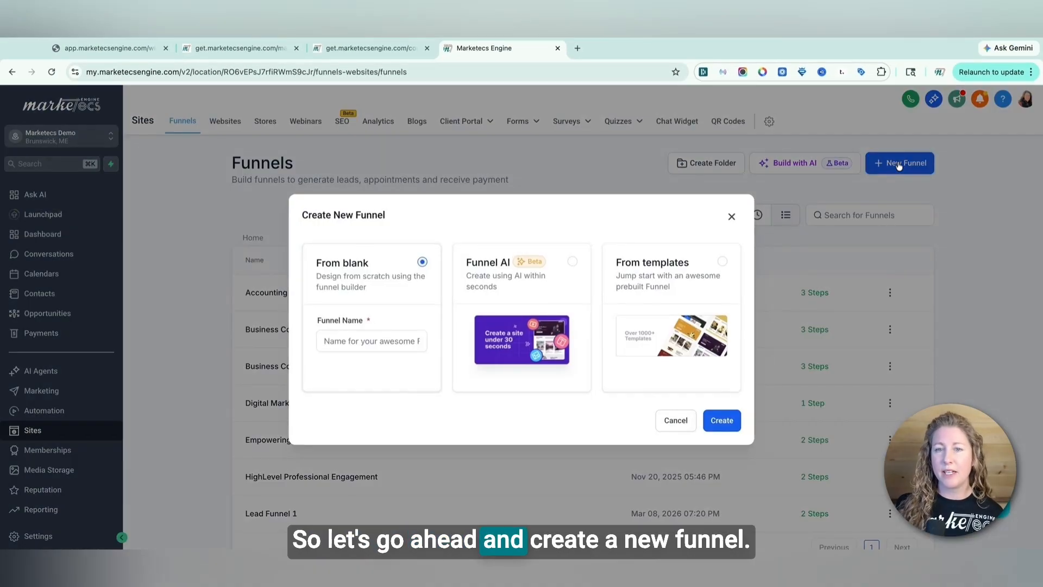
left_click(357, 344)
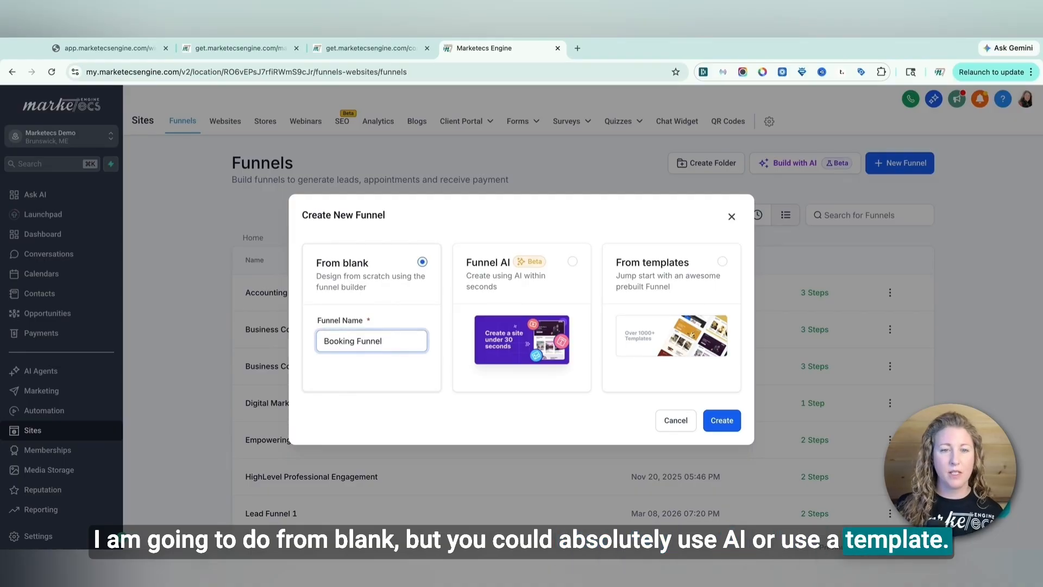
left_click(732, 429)
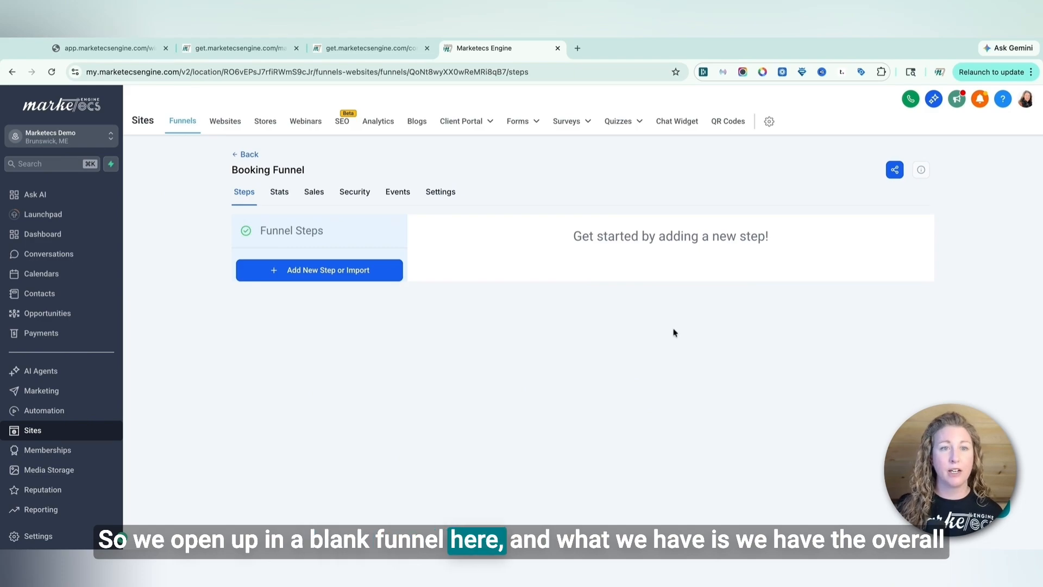
View the new funnel's stats
mouse_move(648, 126)
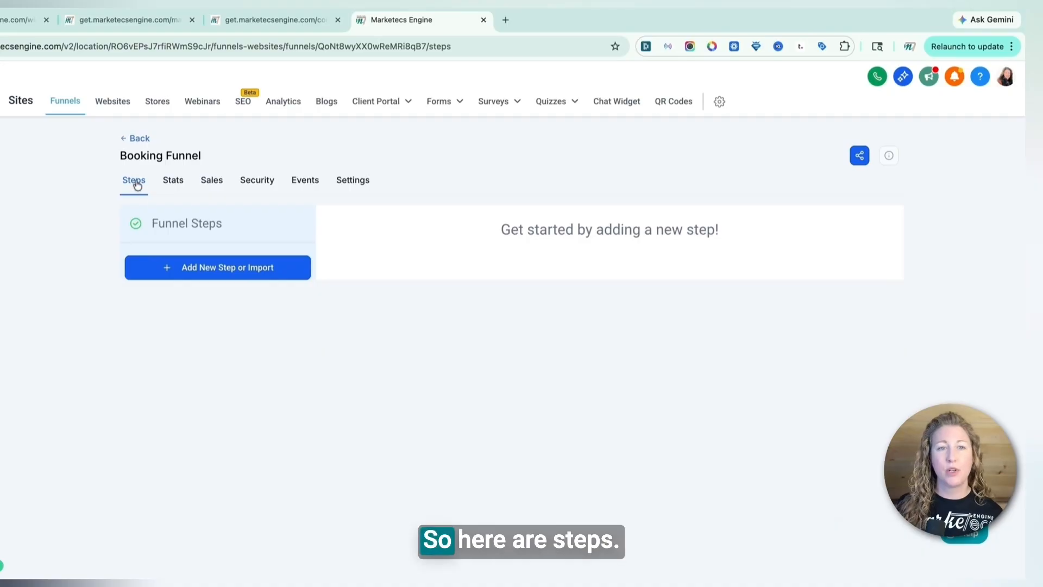
left_click(173, 183)
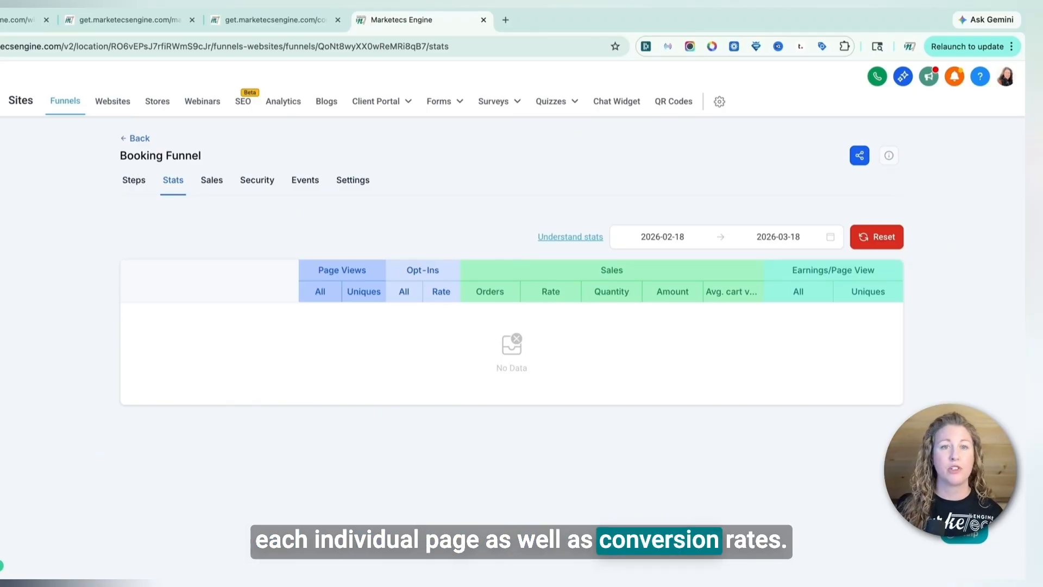
Set the funnel's domain to go.driversseatstrategies.com in its settings
left_click(355, 181)
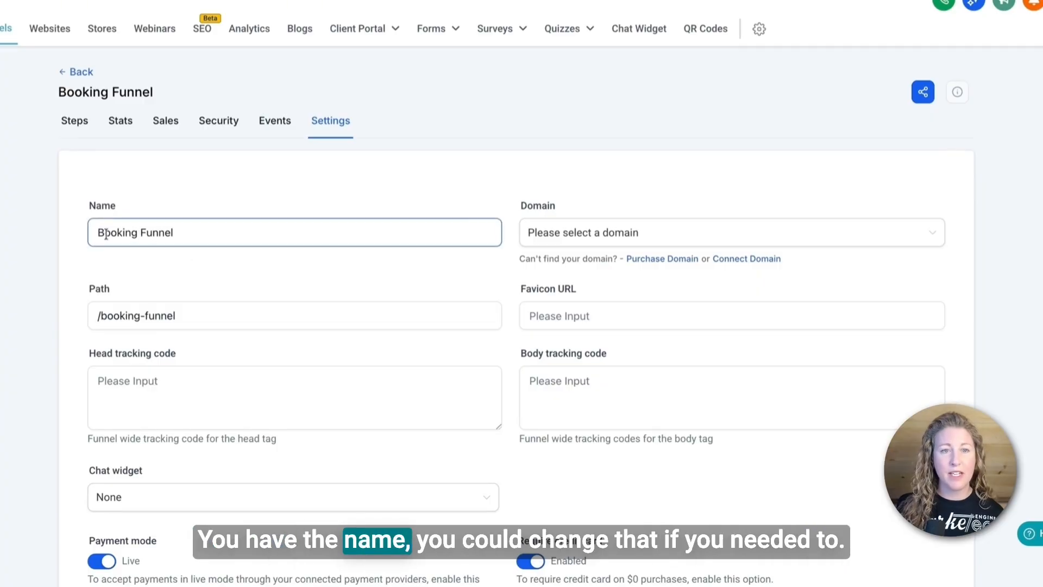
left_click(646, 238)
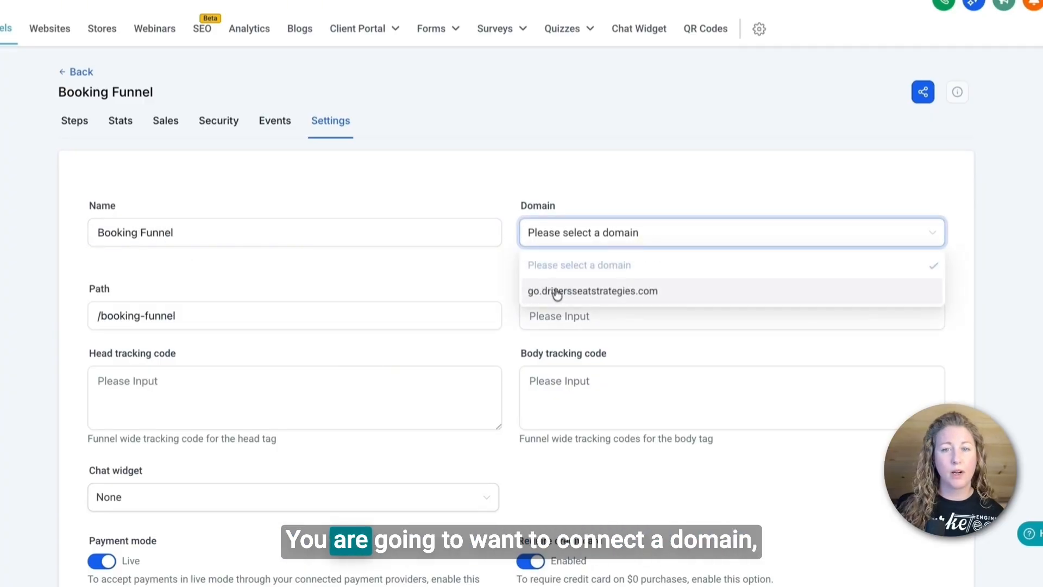
left_click(564, 294)
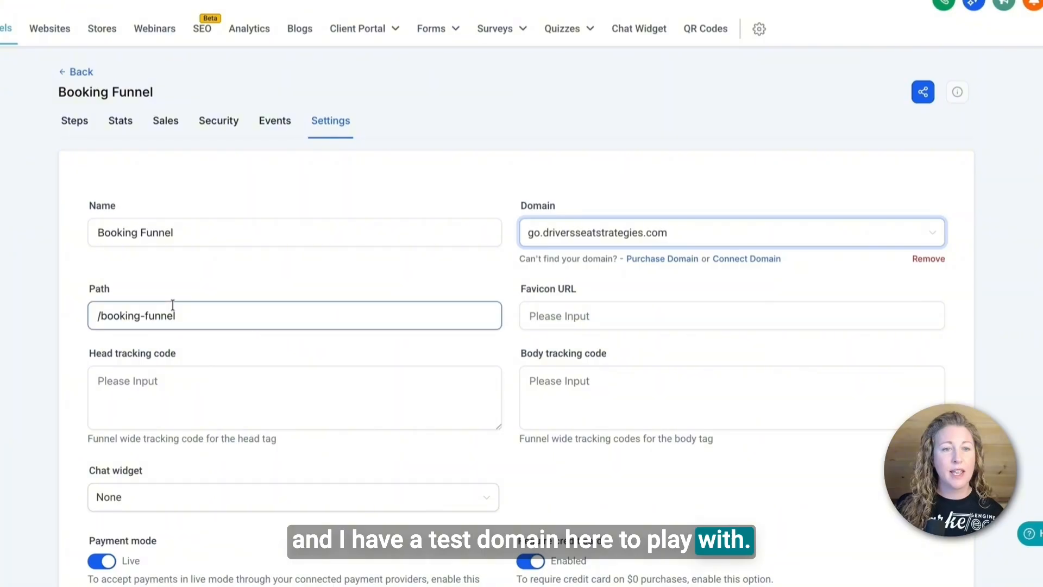
Shorten the funnel path to /booking, review the remaining funnel settings, and save them
left_click_drag(187, 320, 149, 319)
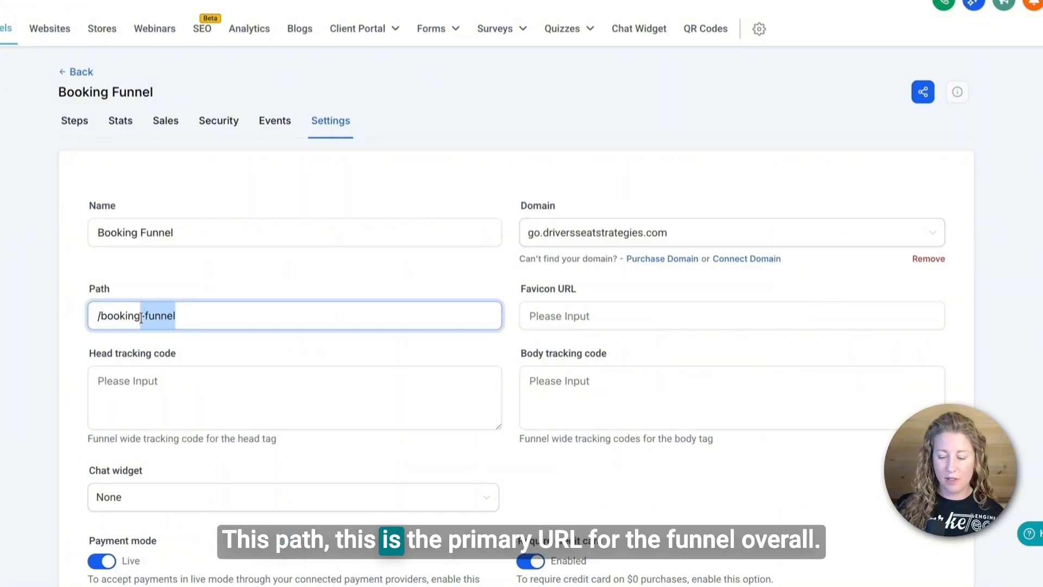
key("BackSpace")
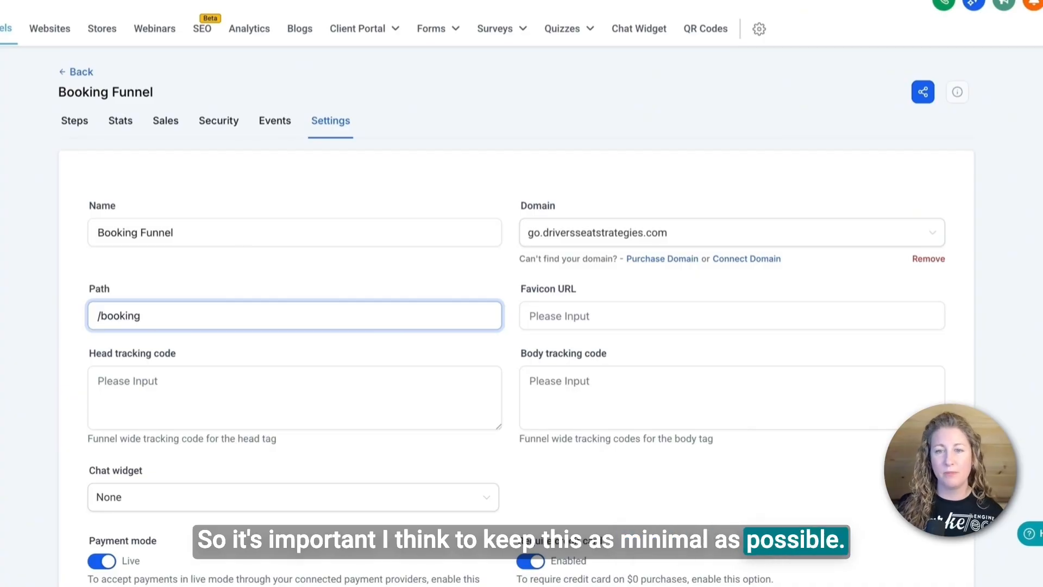
left_click(592, 315)
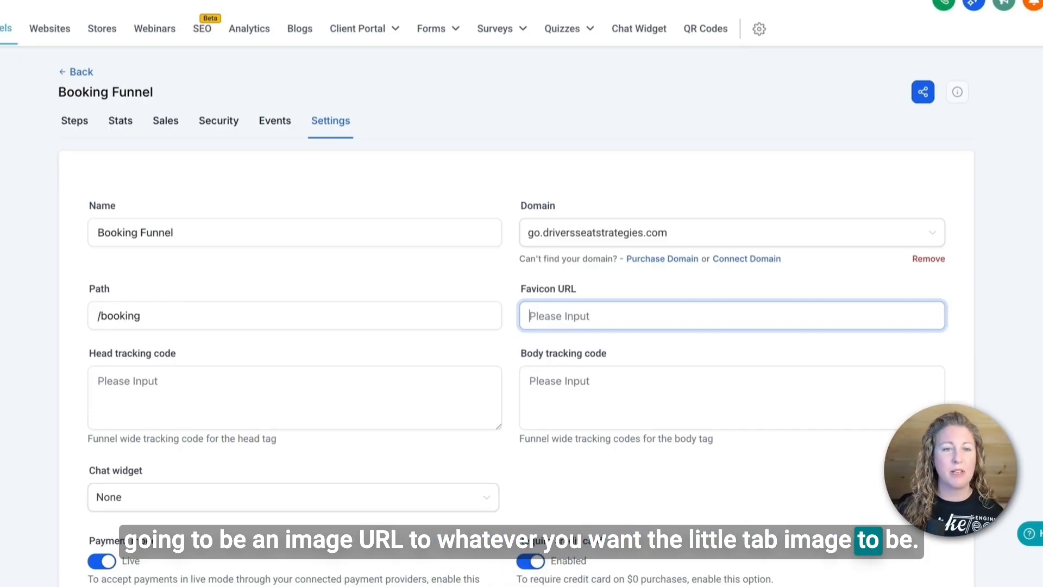
left_click(209, 392)
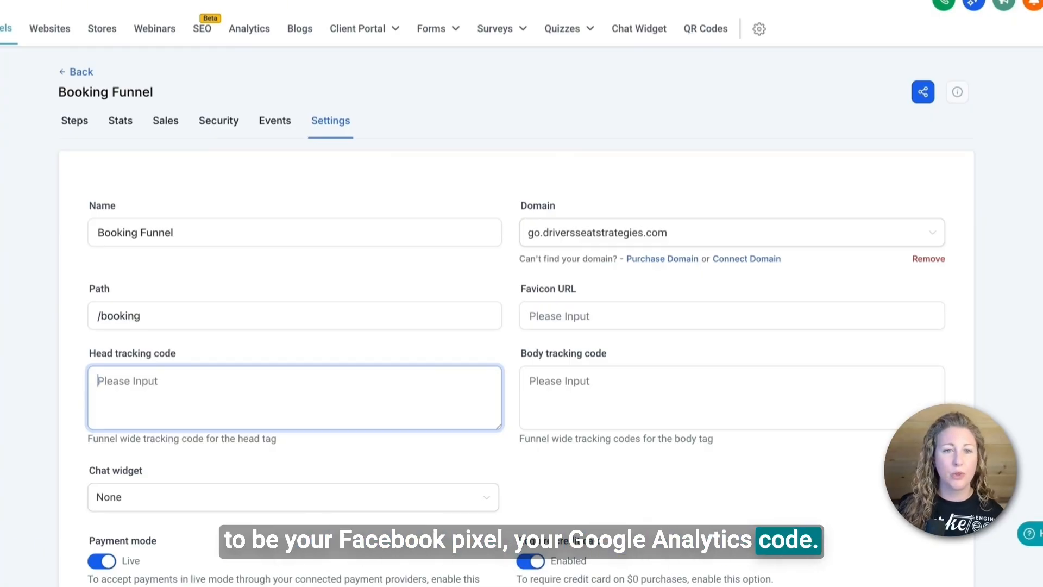
scroll(245, 393, "down", 3)
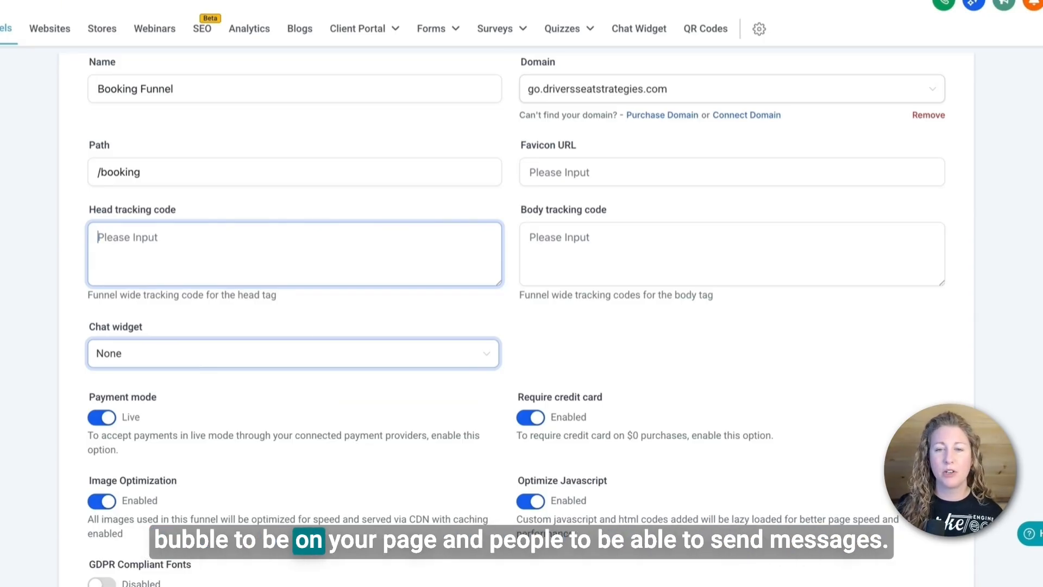
scroll(199, 359, "down", 2)
scroll(516, 320, "down", 2)
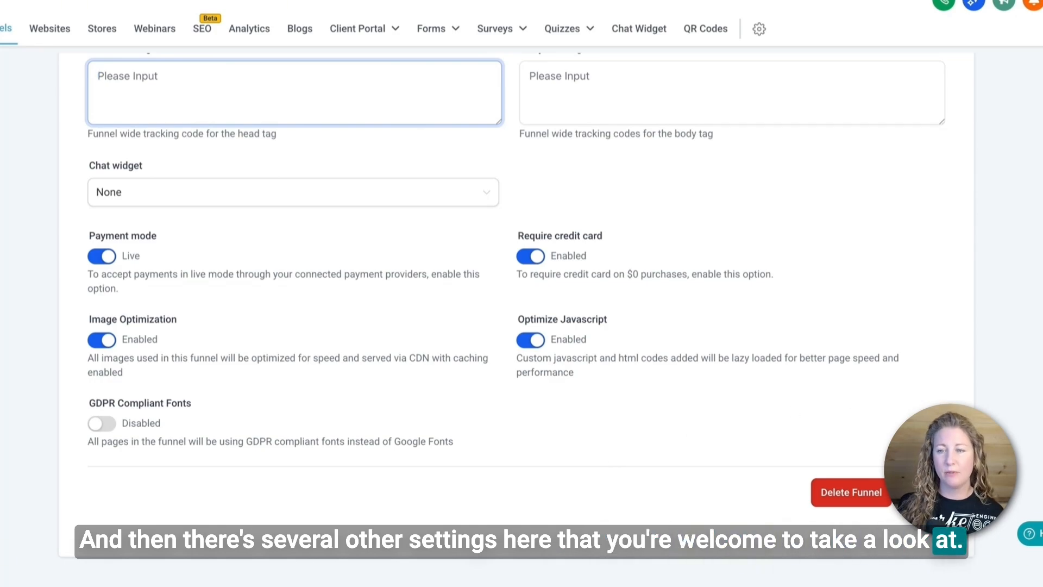
left_click(920, 492)
scroll(742, 438, "up", 6)
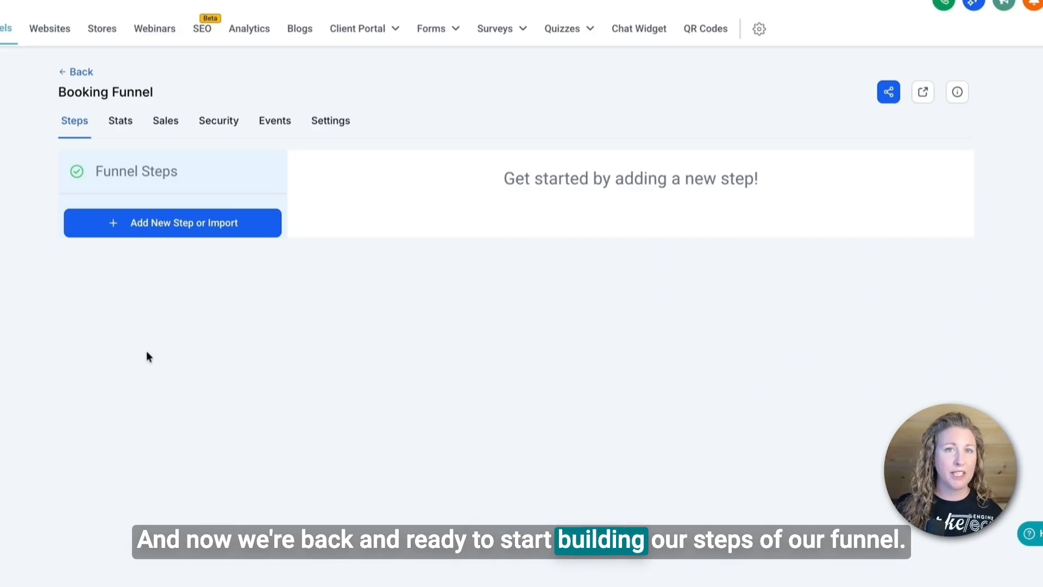
Add a funnel step named Landing Page with the path book-appt
left_click(154, 231)
left_click(298, 224)
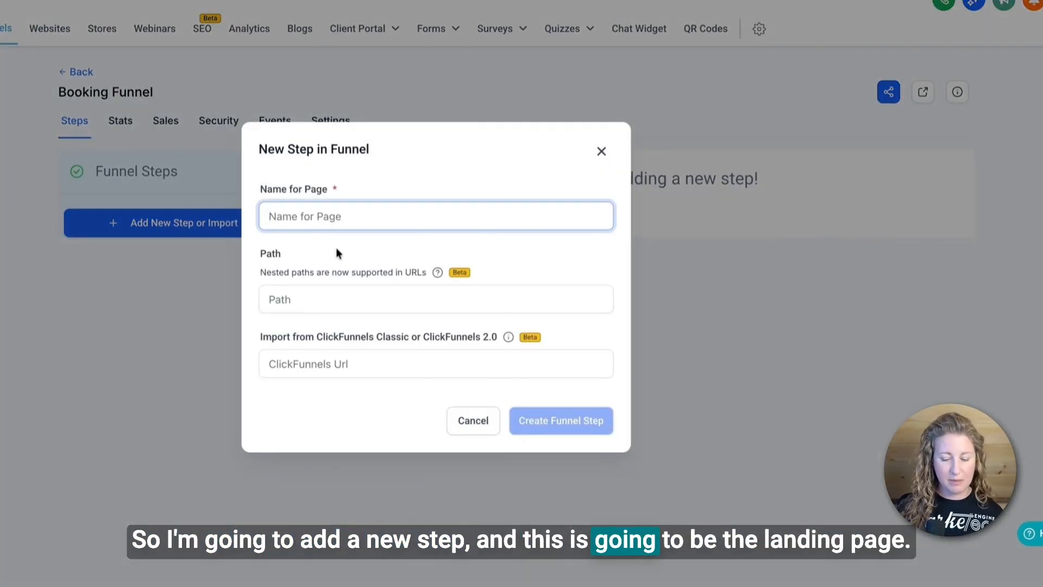
type("Landing Page")
left_click(295, 293)
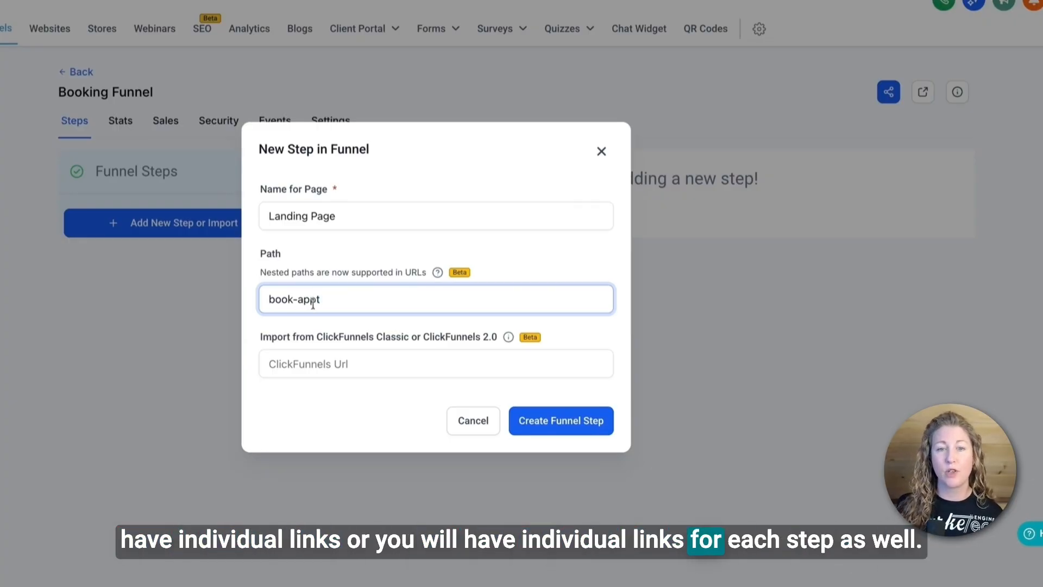
left_click(565, 429)
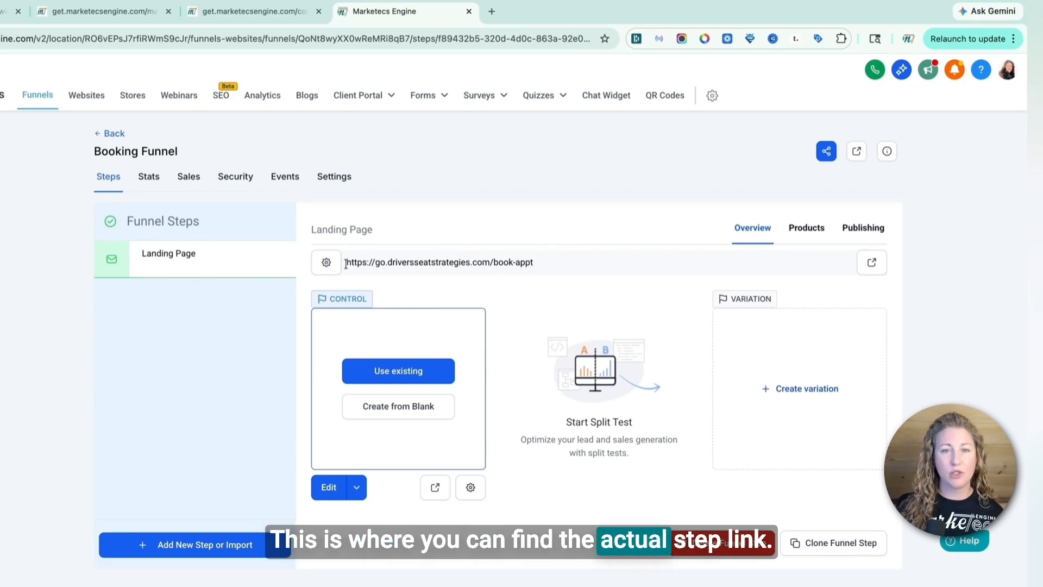
Inspect the landing page step's URL and its page details
left_click_drag(346, 265, 362, 264)
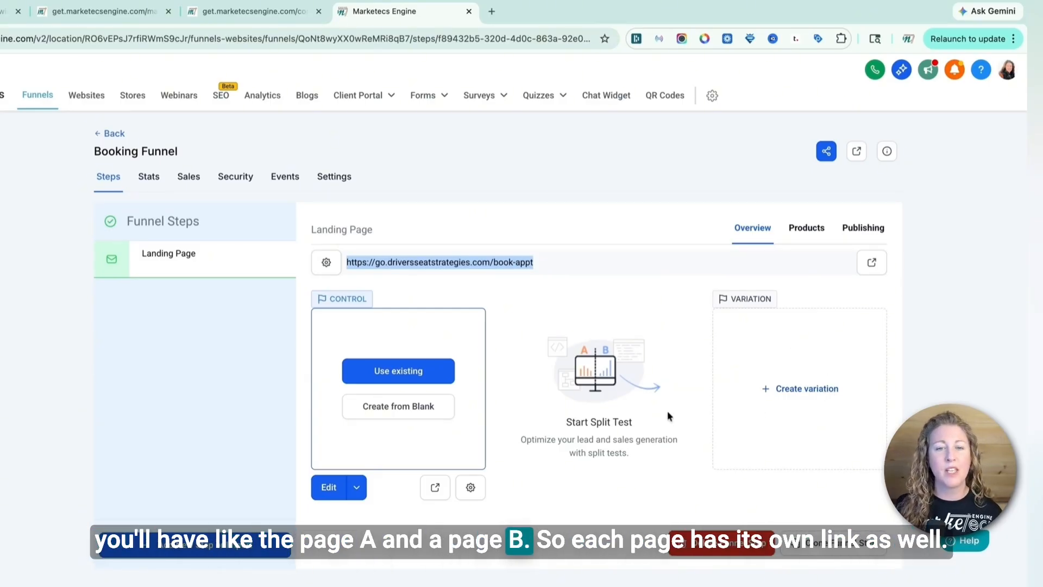
left_click(471, 488)
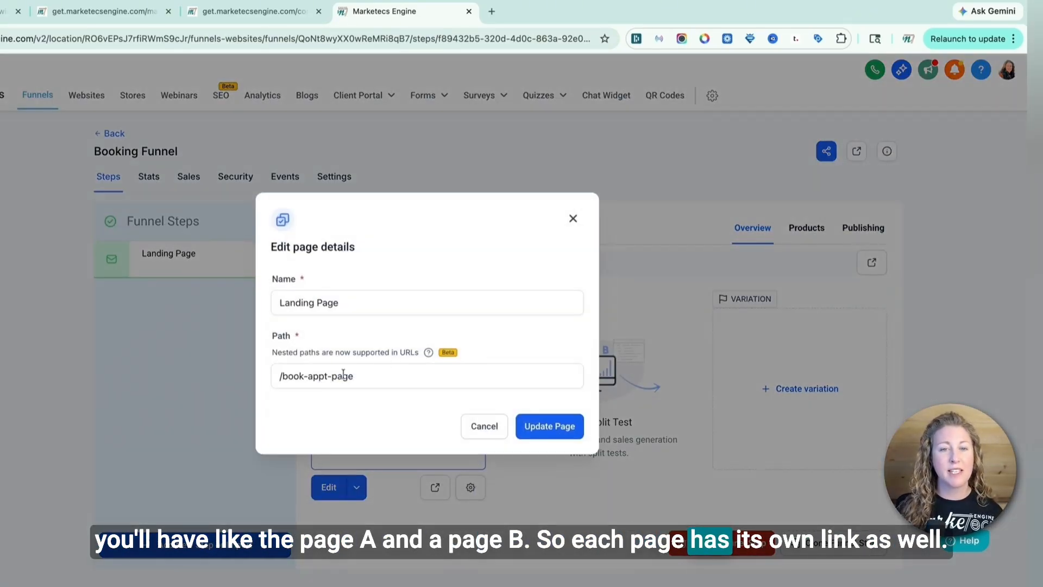
left_click(471, 435)
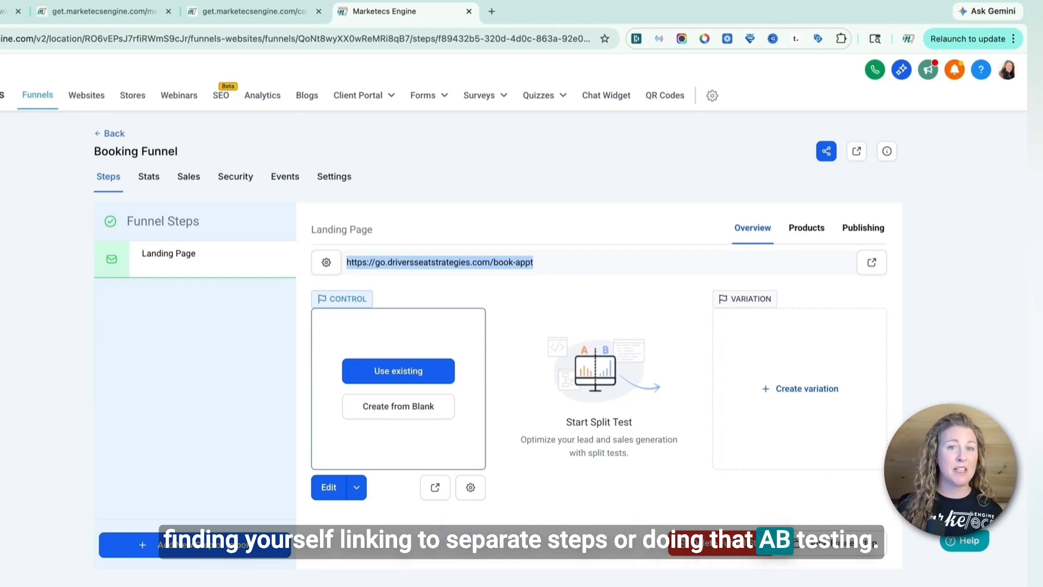
Build the landing page from blank, adding the first prebuilt Welcome hero section with a button
left_click(404, 411)
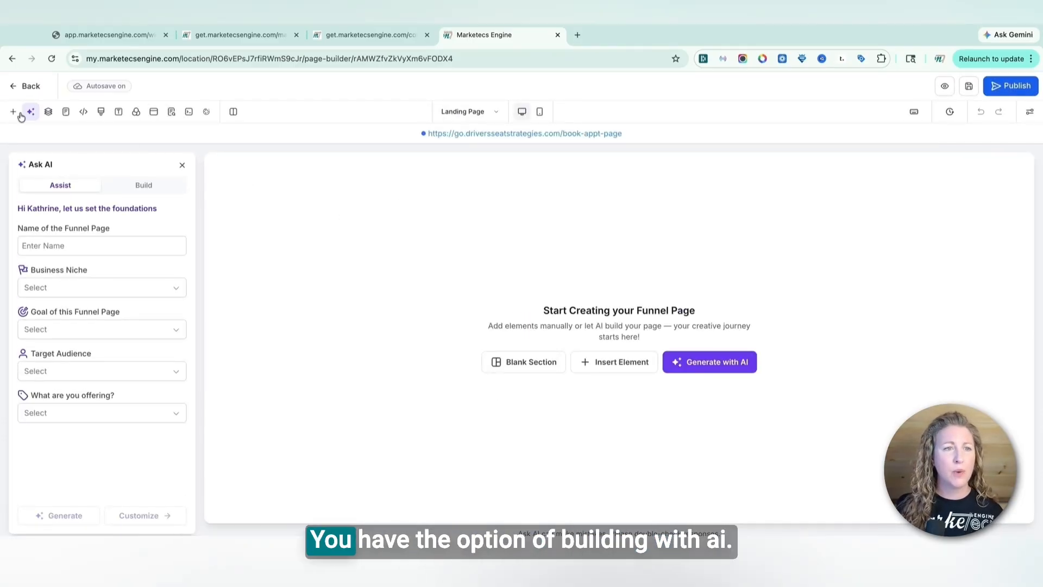
left_click(183, 166)
left_click(13, 113)
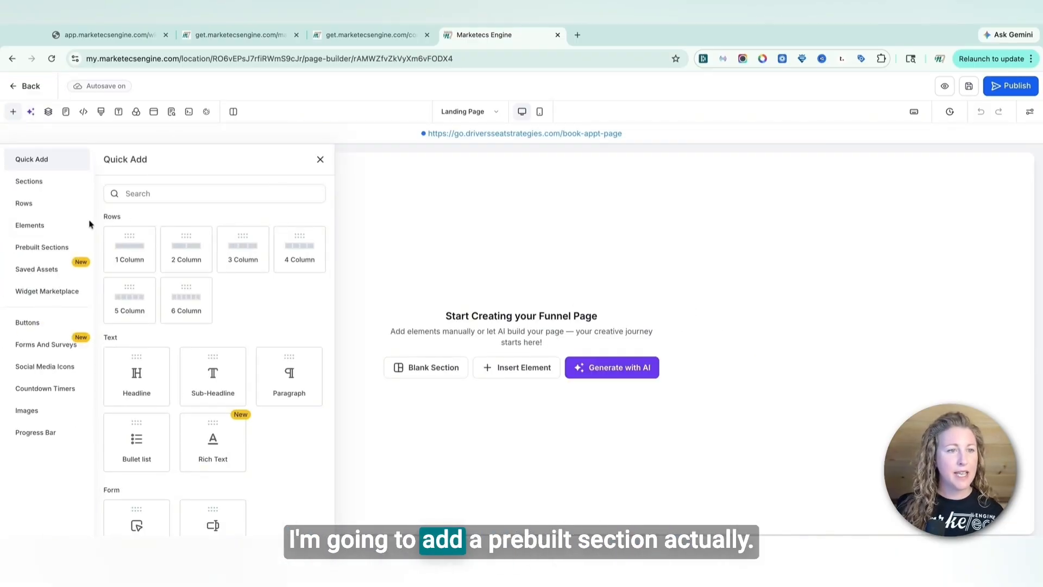
left_click(41, 248)
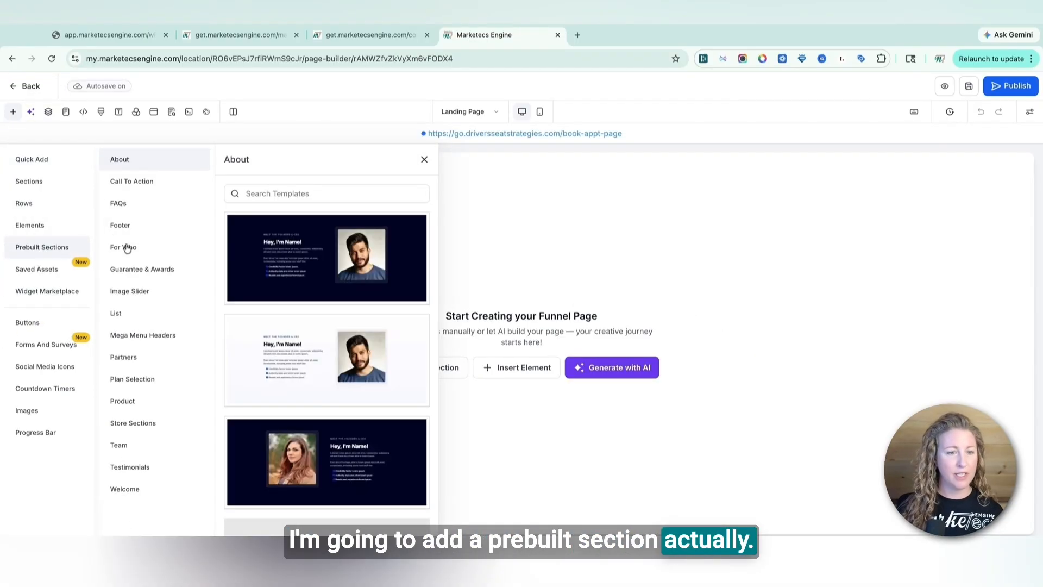
left_click(144, 497)
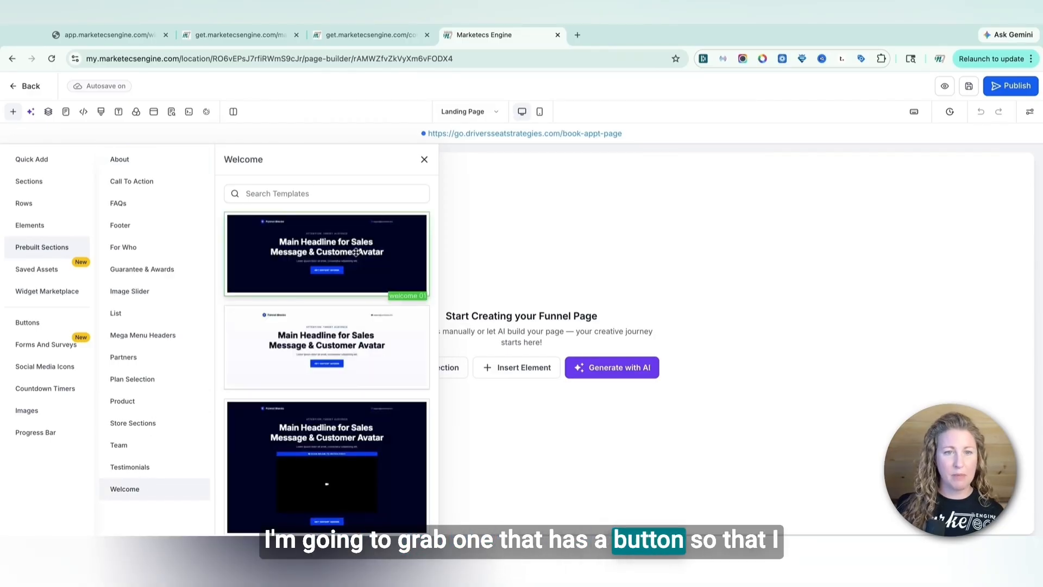
left_click_drag(360, 256, 603, 228)
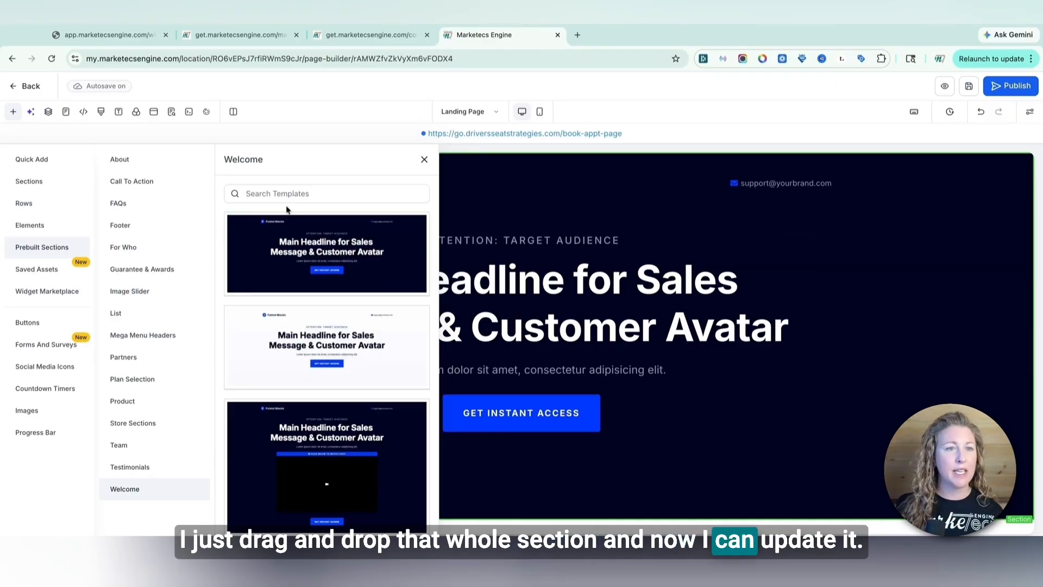
Add a Pricing Table element to the page below the Welcome section
left_click(36, 159)
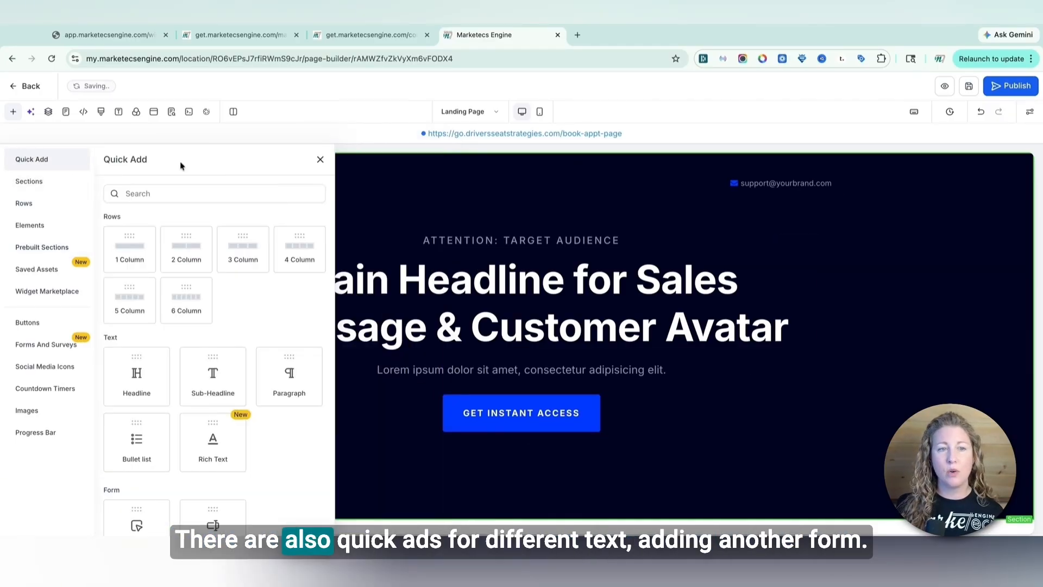
scroll(181, 279, "down", 4)
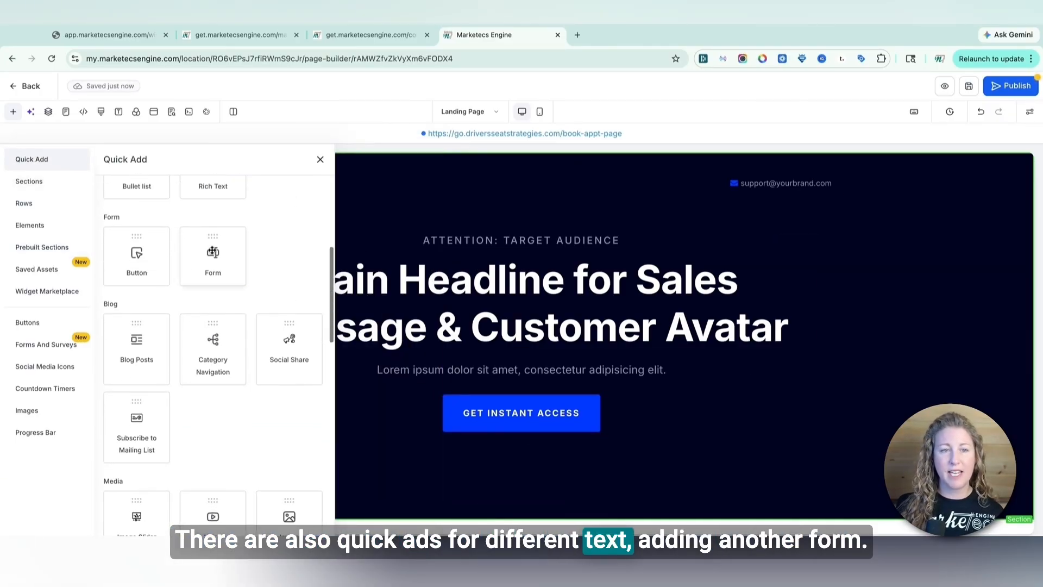
scroll(228, 391, "down", 5)
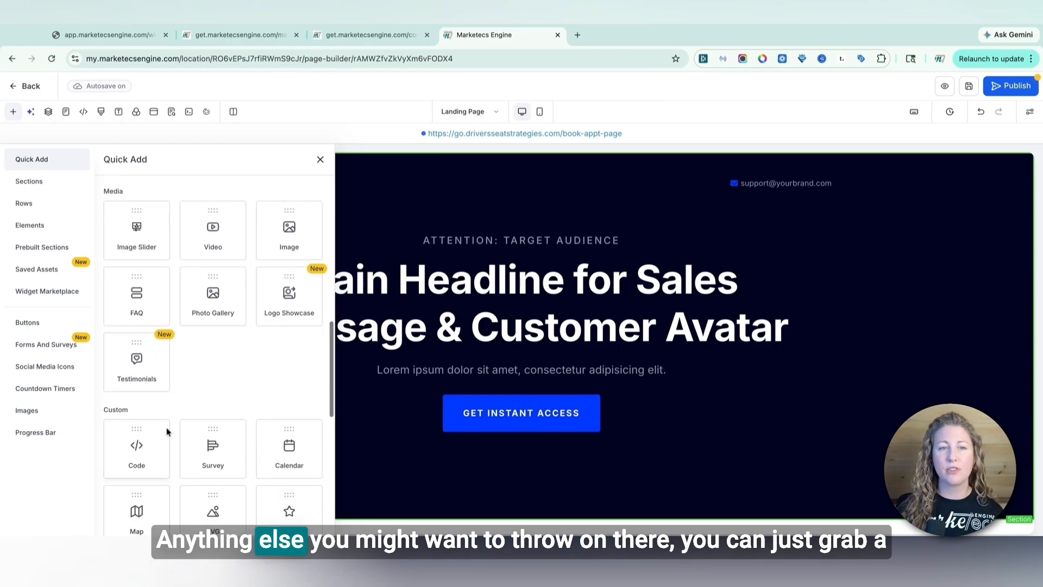
scroll(228, 383, "down", 4)
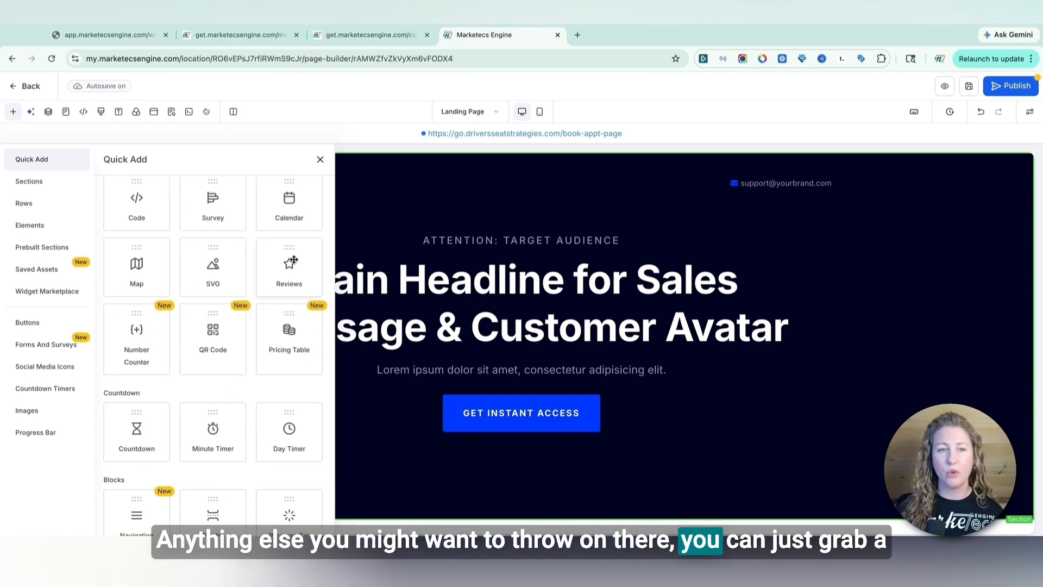
left_click_drag(285, 342, 492, 445)
scroll(472, 381, "down", 4)
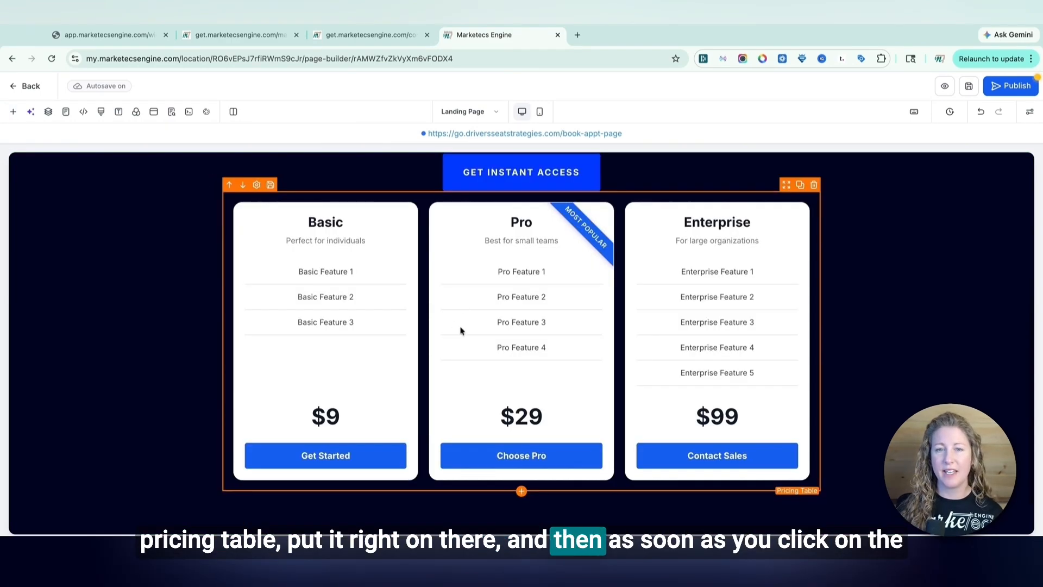
Select the pricing table, the hero section and the headline in turn to inspect their settings panels
left_click(500, 270)
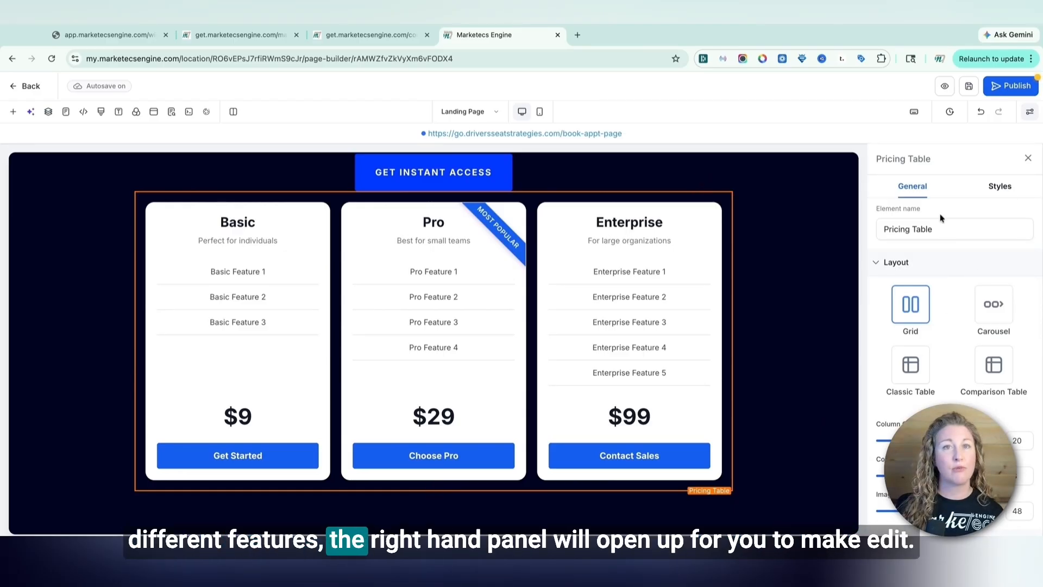
scroll(503, 229, "up", 4)
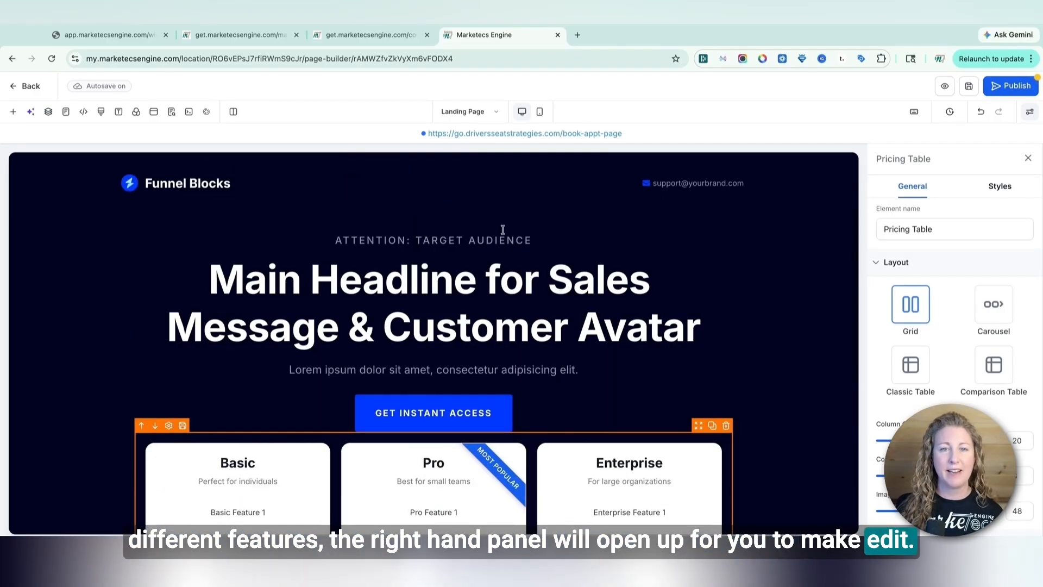
left_click(257, 163)
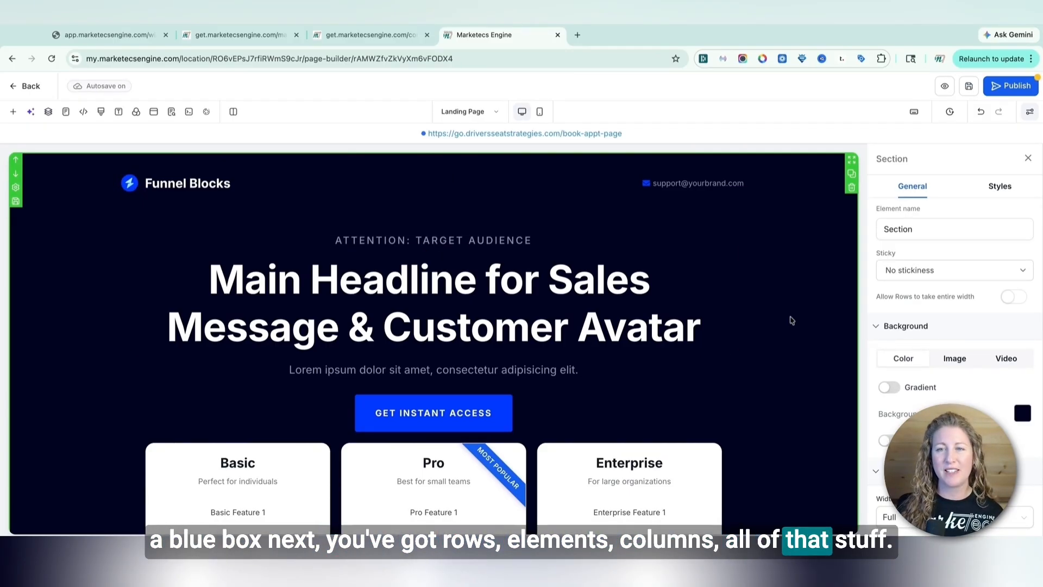
scroll(792, 320, "down", 1)
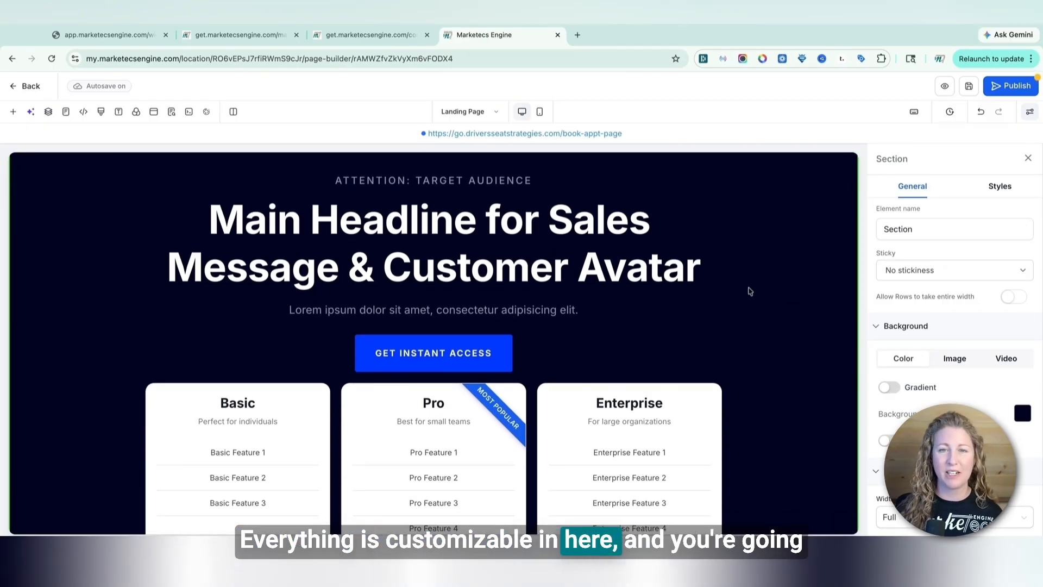
left_click(564, 243)
scroll(565, 244, "up", 1)
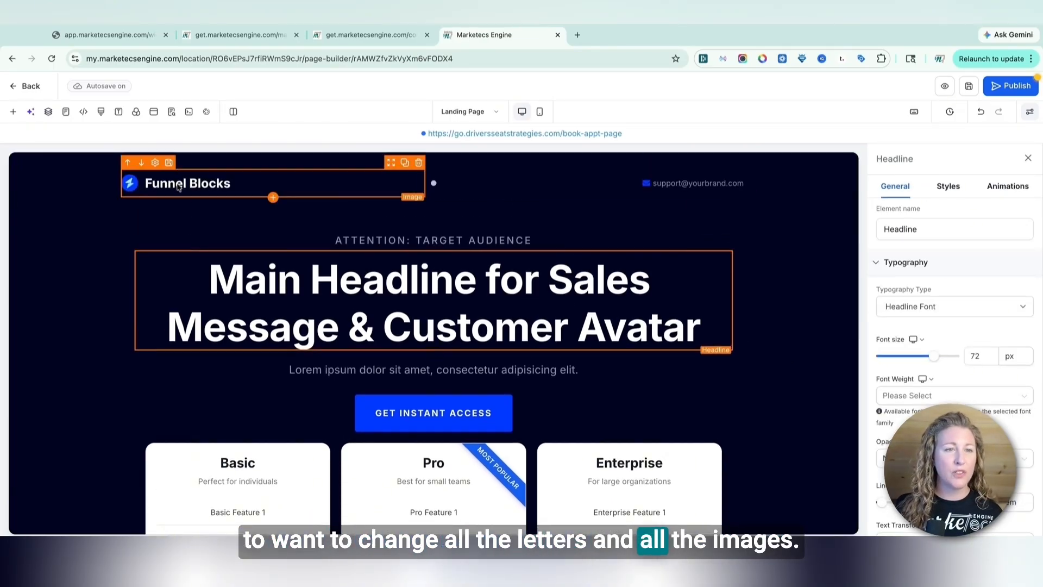
Replace the header logo image with the Marketecs Engine Horizontal logo from the Marketecs test brand board folder
left_click(135, 188)
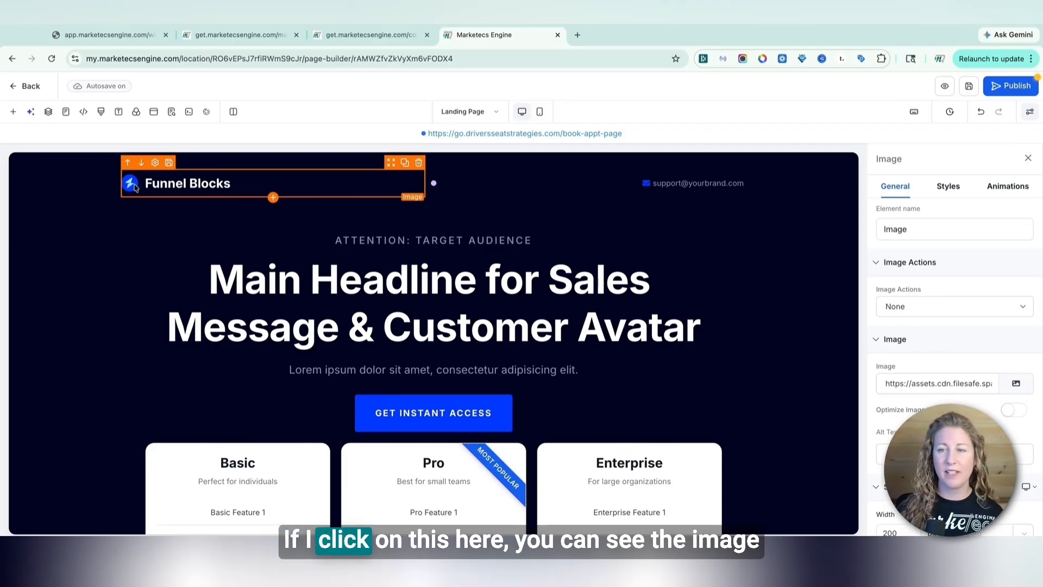
left_click(1016, 385)
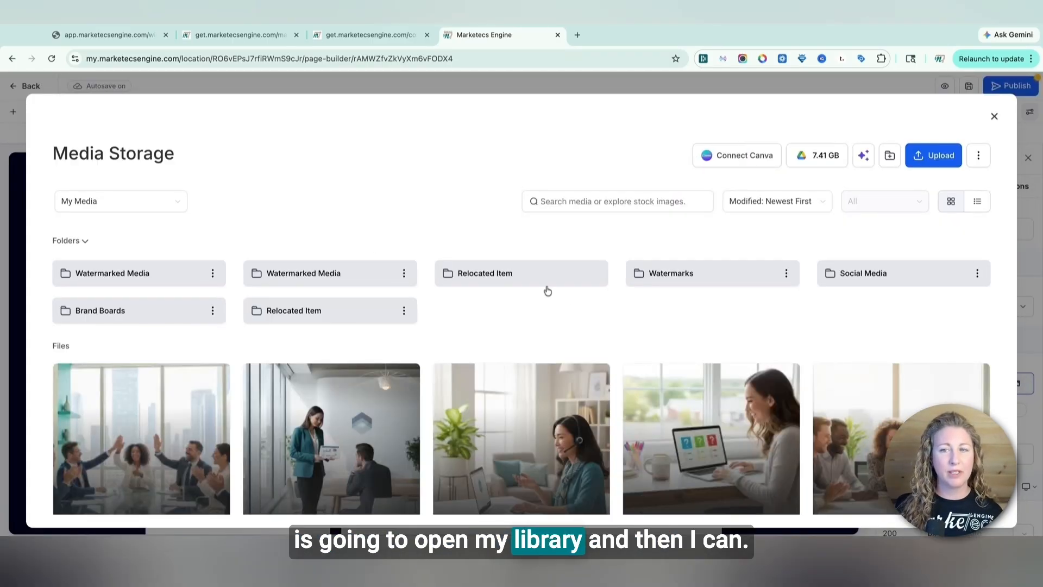
left_click(125, 320)
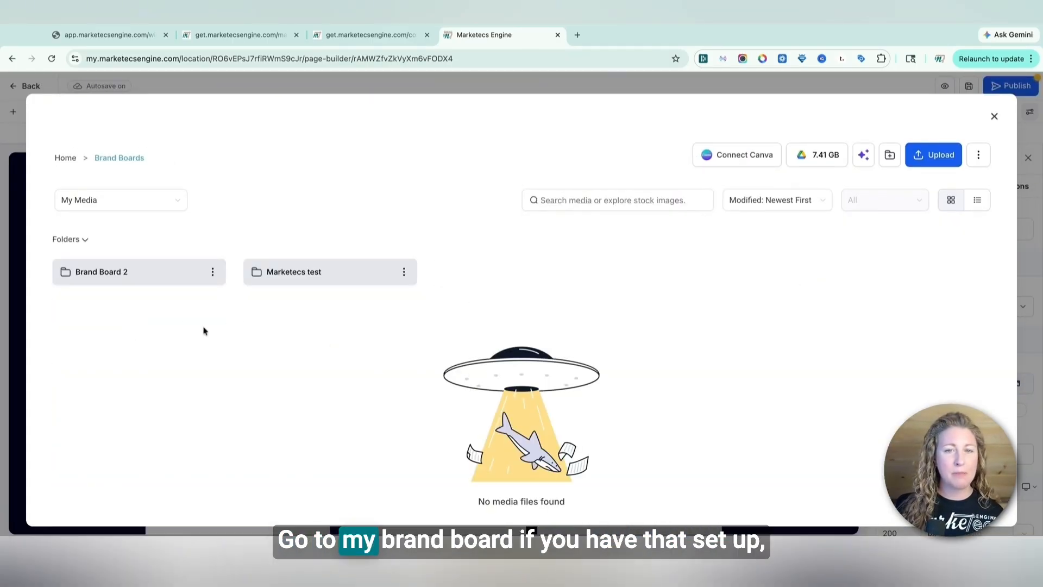
left_click(304, 279)
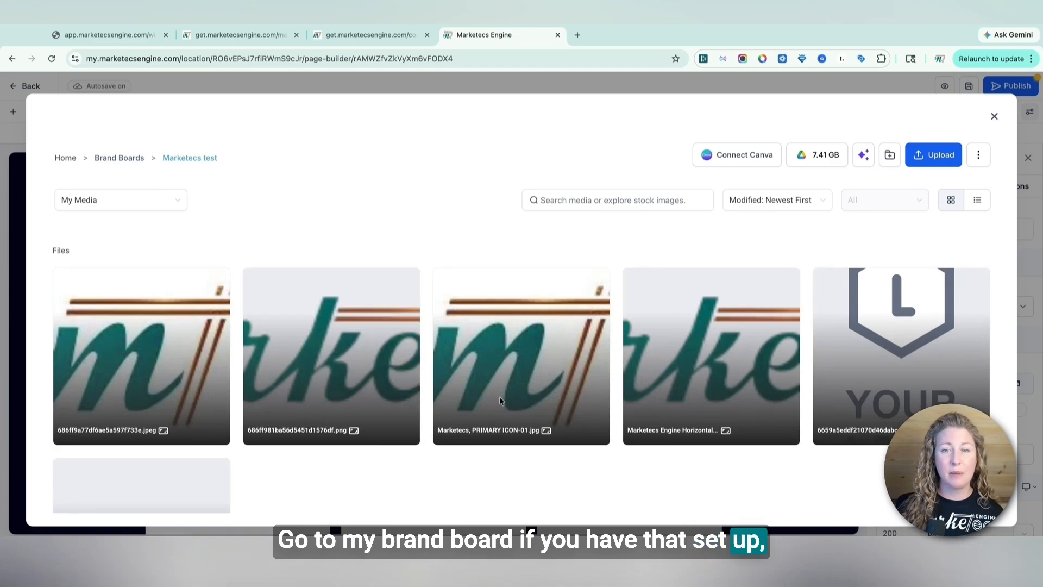
double_click(737, 368)
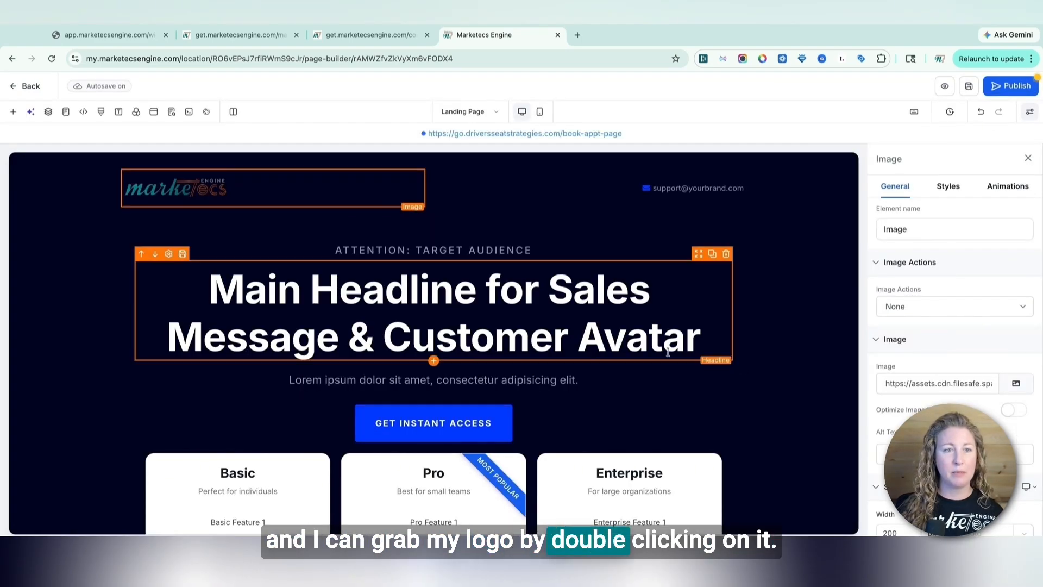
Try the purple global custom colour as the hero section's background, then undo the change
left_click(811, 317)
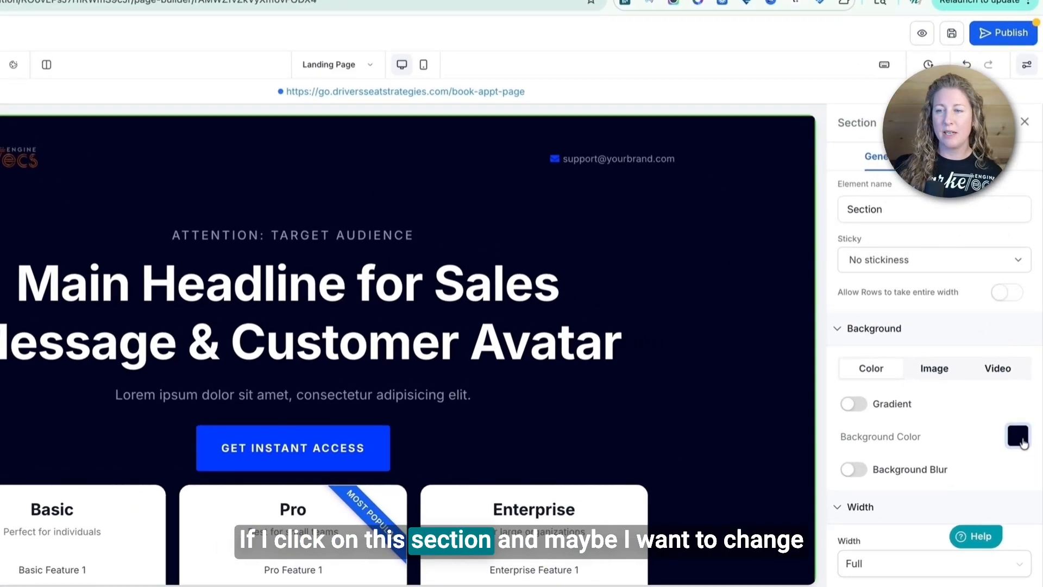
left_click(1014, 411)
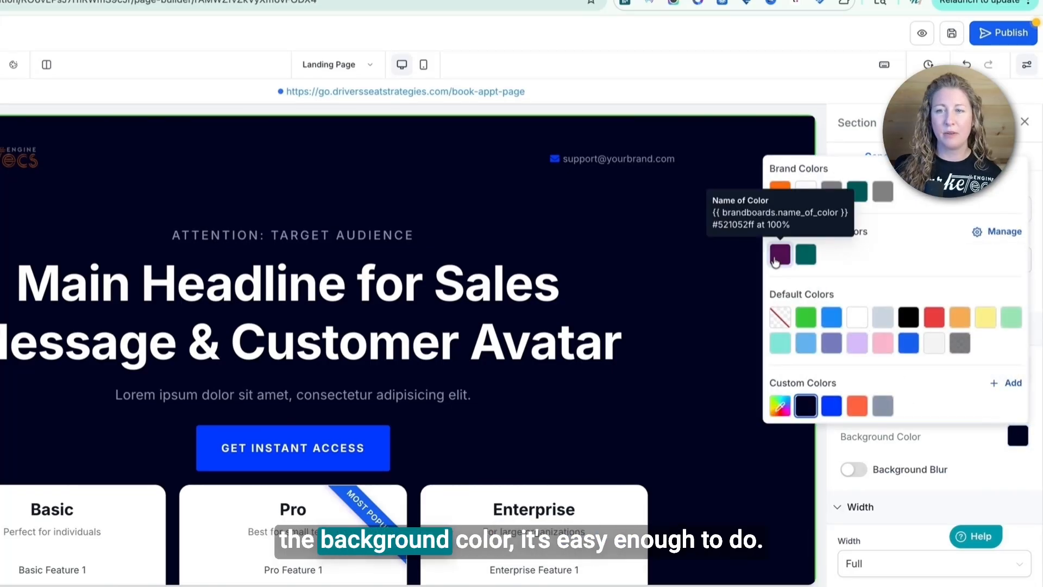
left_click(780, 254)
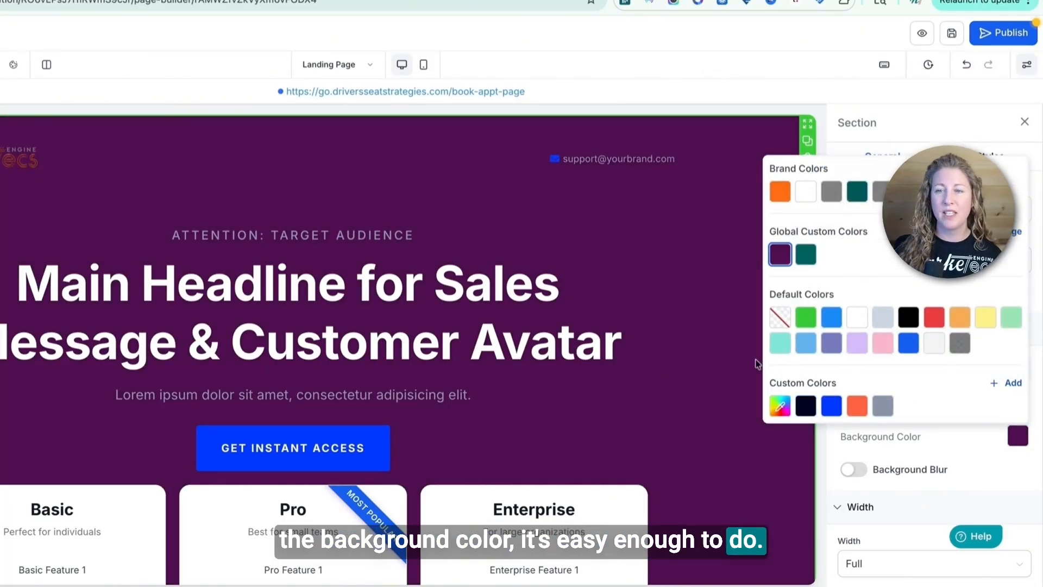
left_click(709, 370)
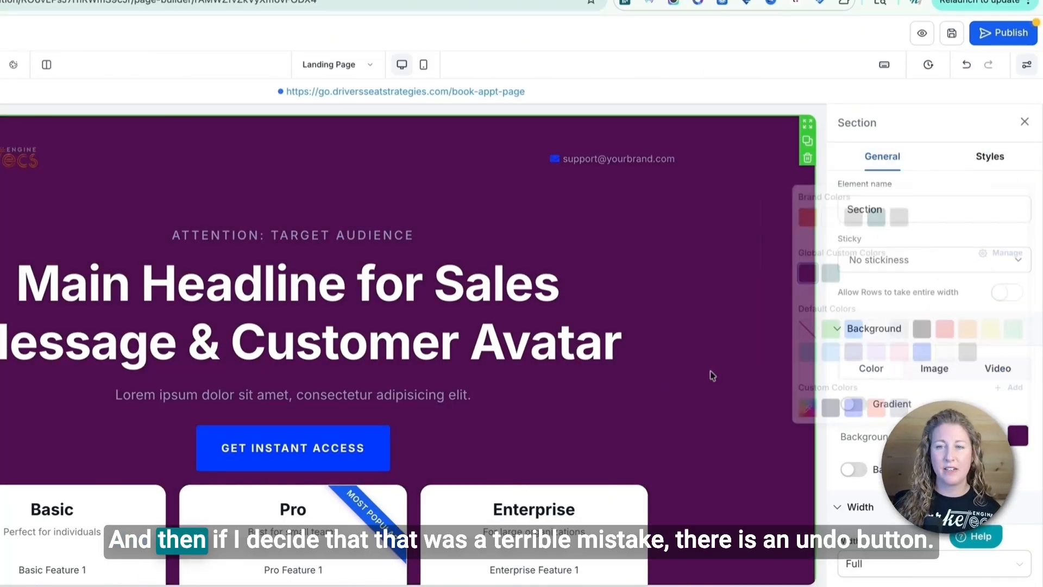
left_click(967, 66)
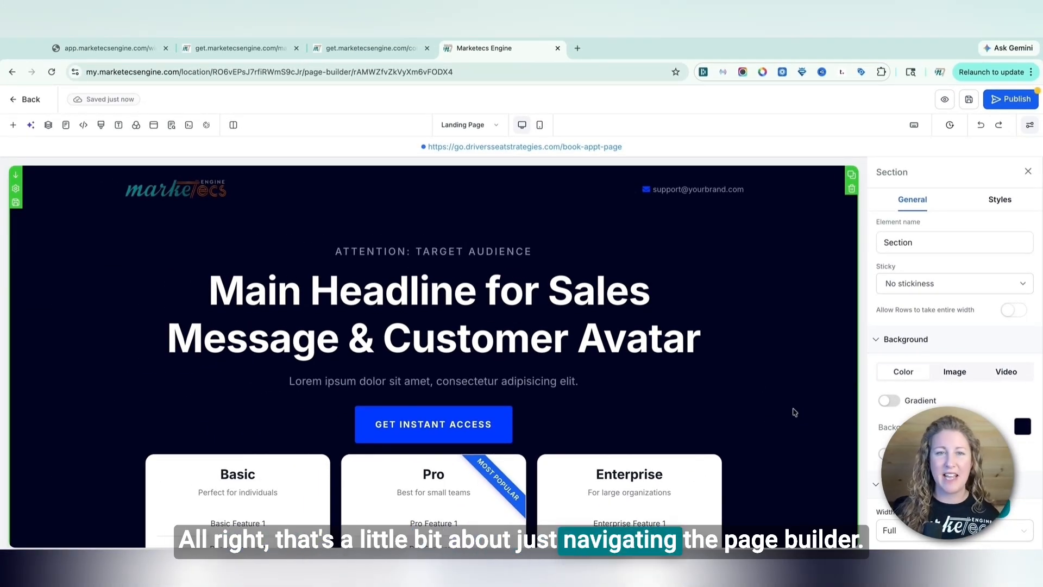
Change the hero button's text to Get access and add the sub text testing
left_click(453, 424)
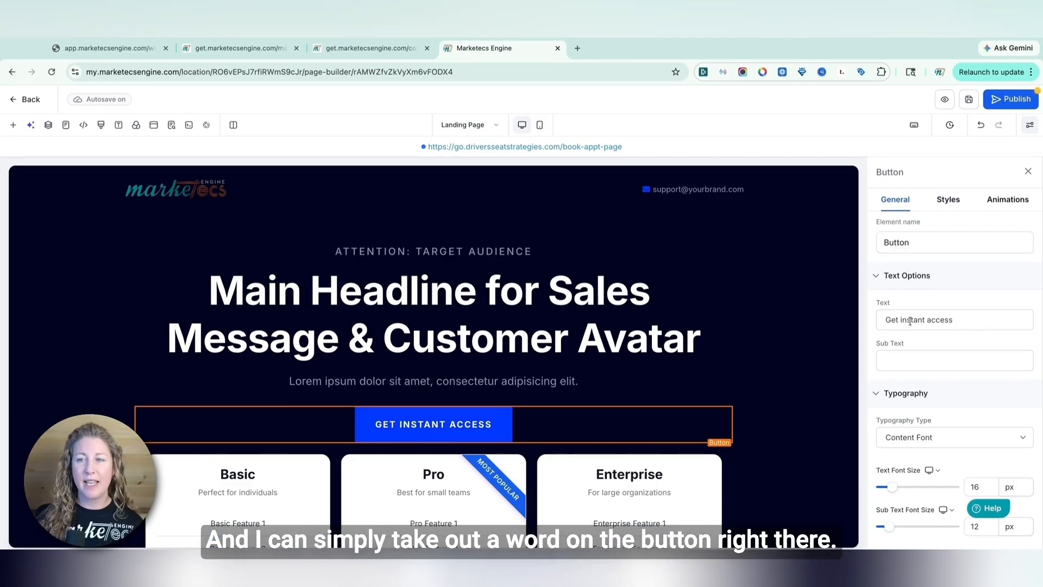
key("BackSpace")
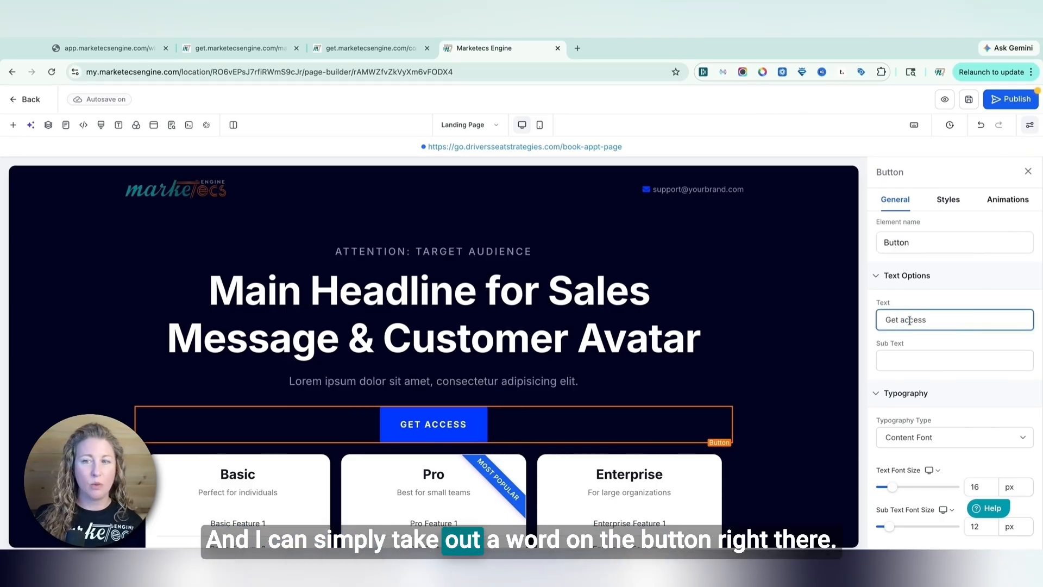
left_click(915, 360)
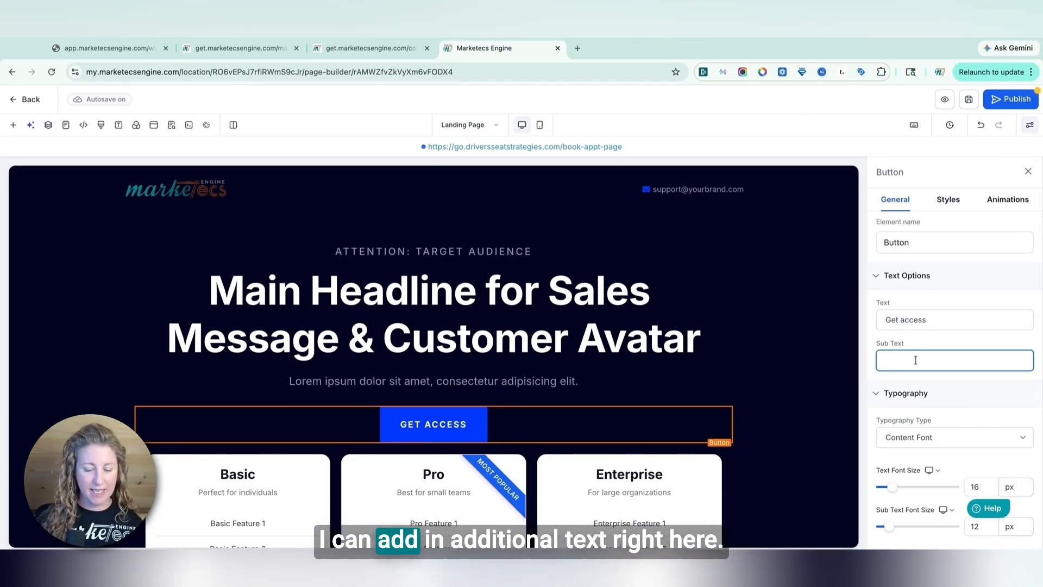
type("testong")
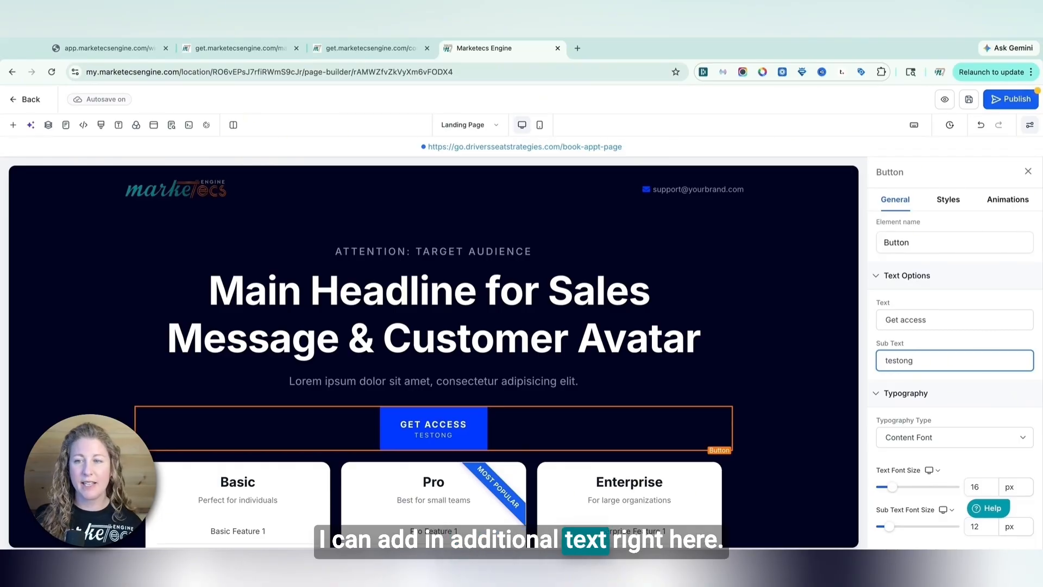
left_click(903, 361)
key("BackSpace")
type("i")
Review the button's typography and button action settings, including its link to option
scroll(937, 416, "down", 3)
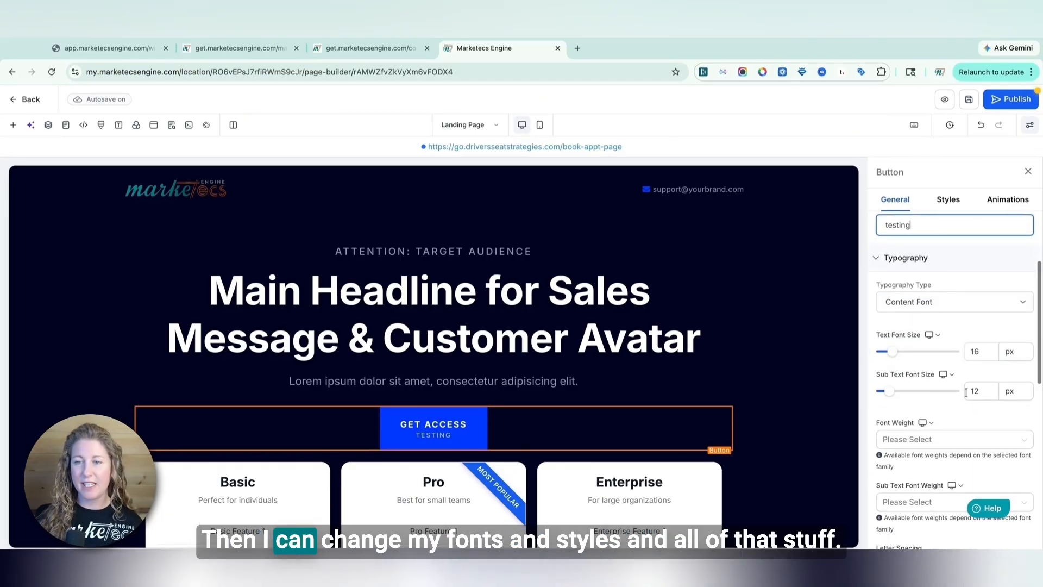
scroll(936, 415, "down", 6)
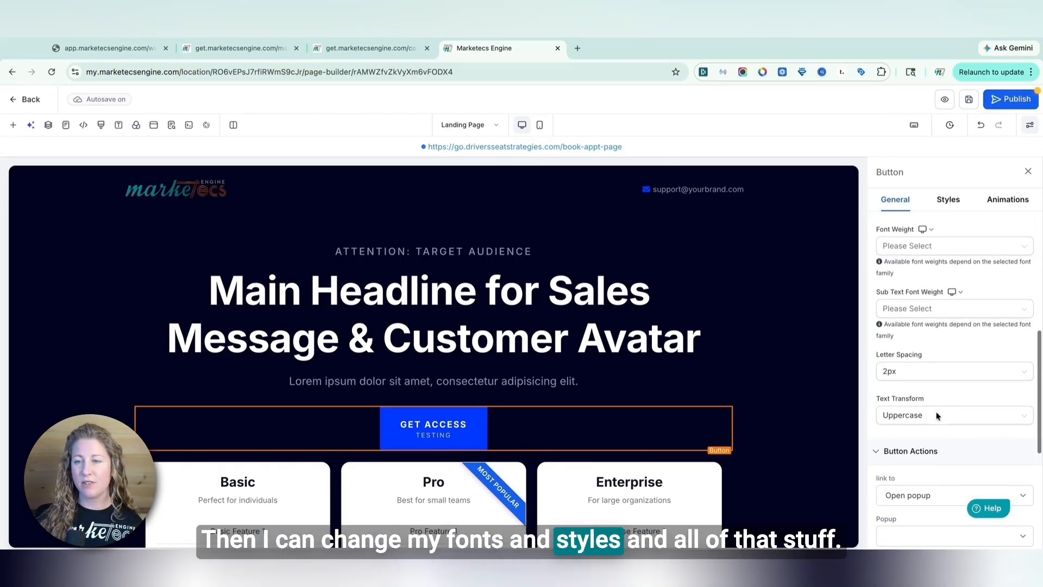
scroll(946, 363, "down", 1)
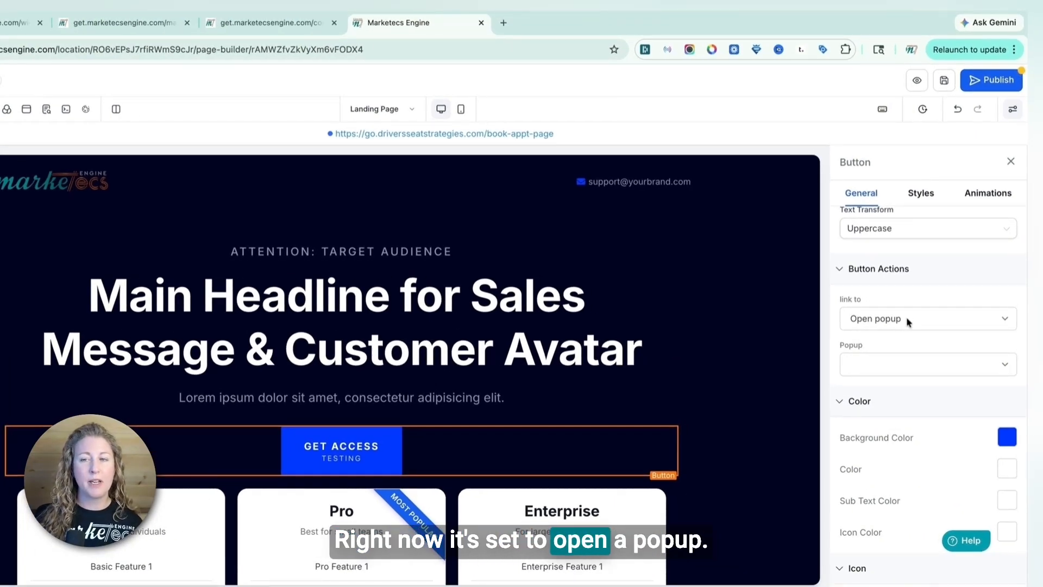
left_click(906, 319)
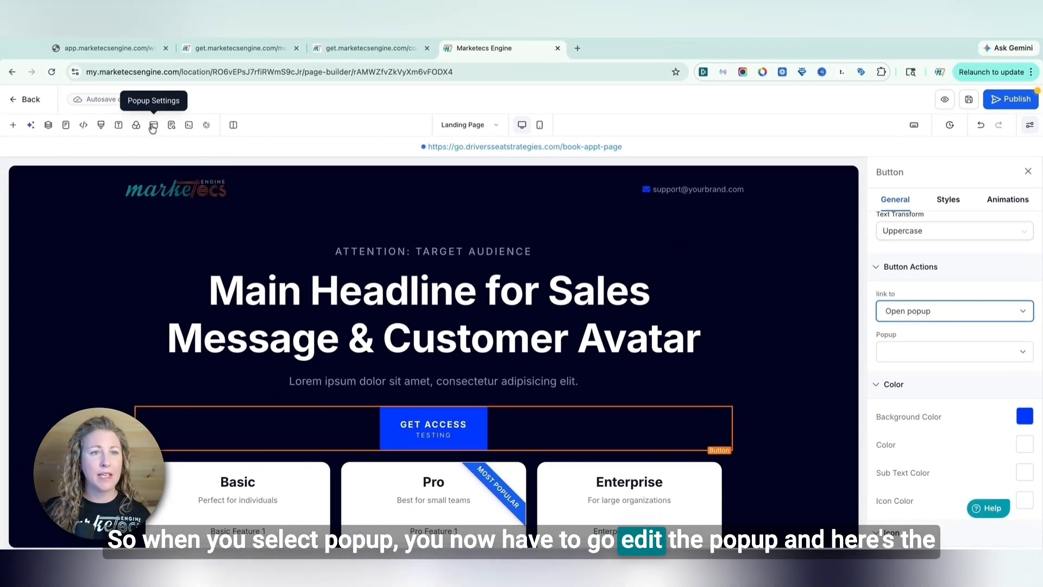
Open the page's popup for editing and enable Close popup on clicking outside in its settings
left_click(154, 126)
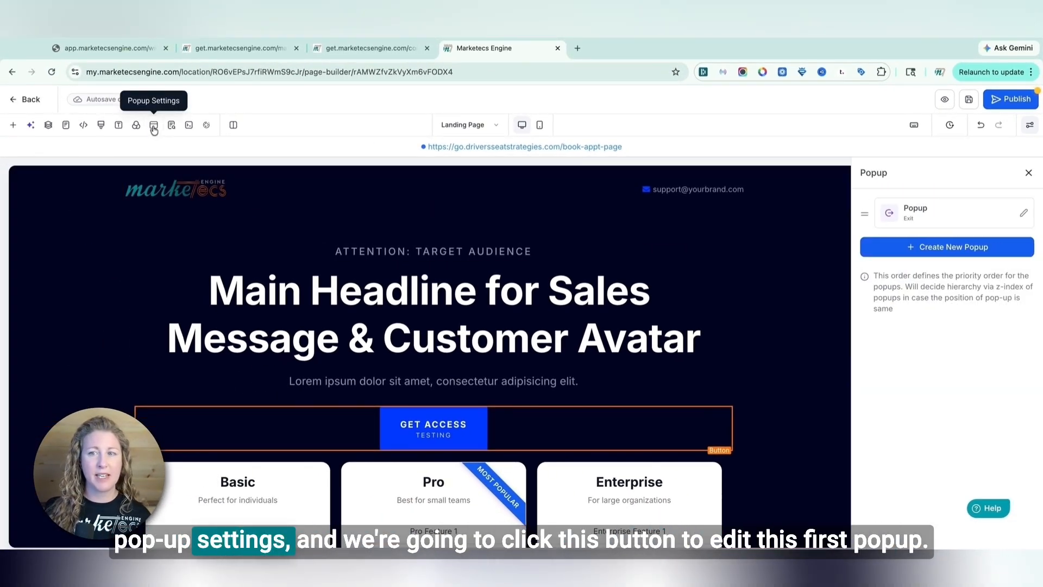
left_click(936, 249)
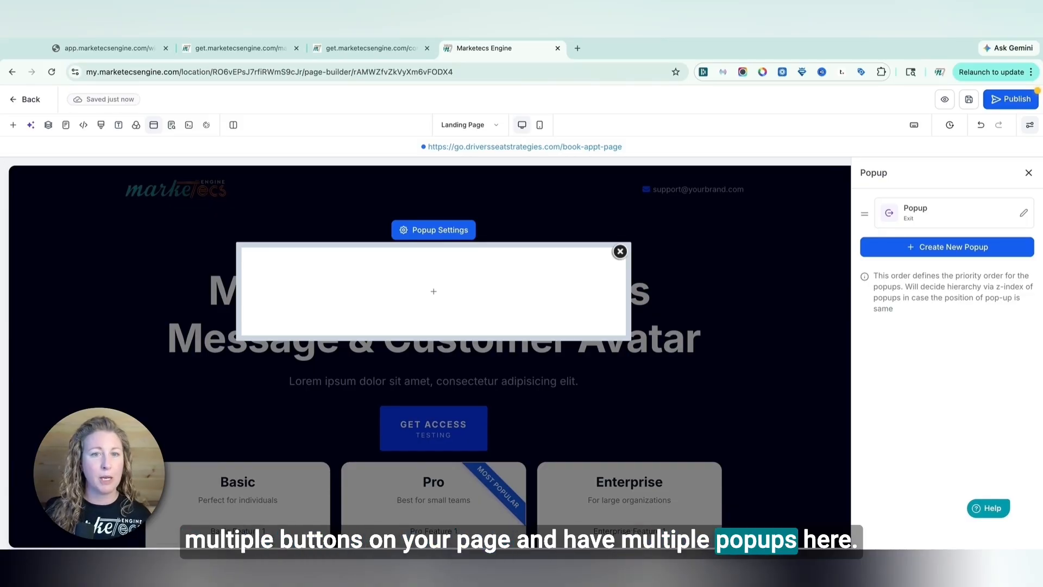
left_click(440, 230)
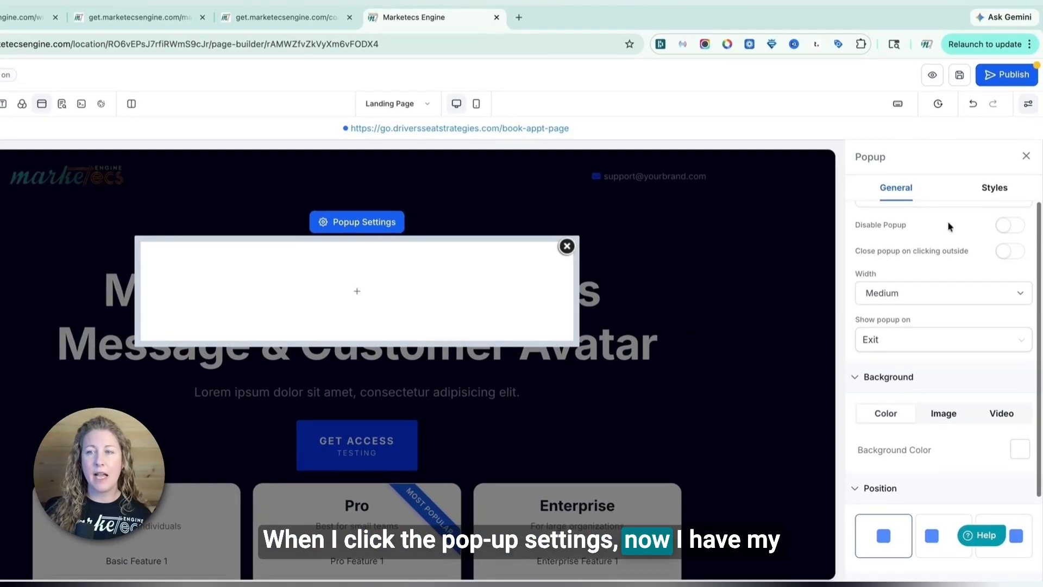
scroll(950, 226, "up", 1)
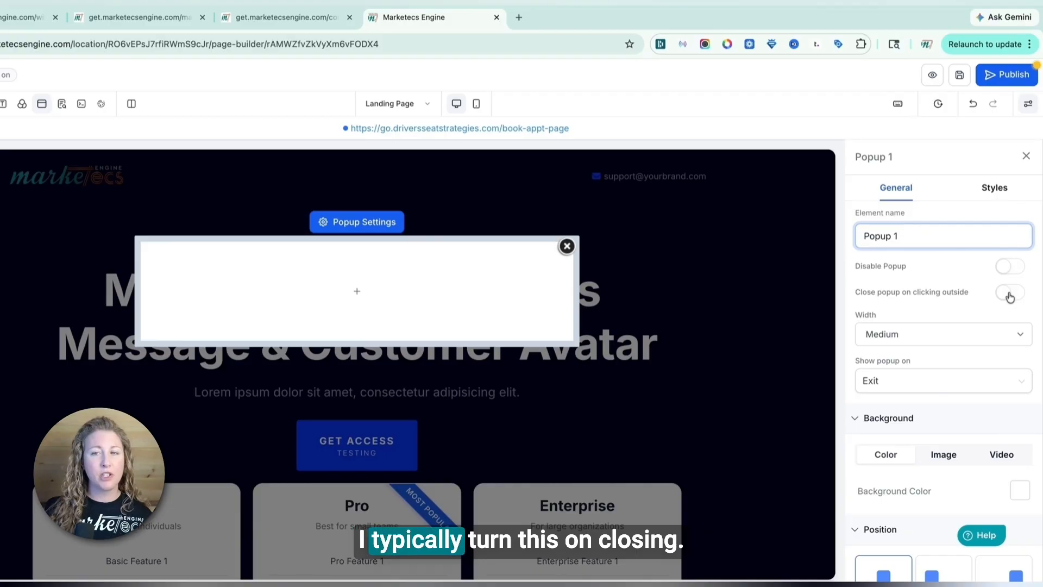
left_click(1009, 293)
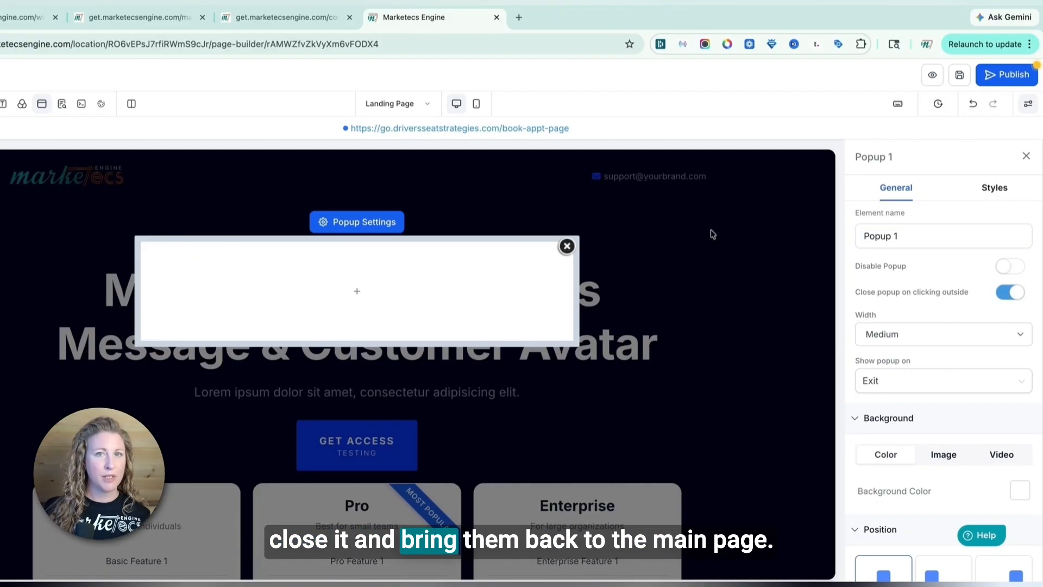
Try setting the popup's width to Full Page
left_click(894, 337)
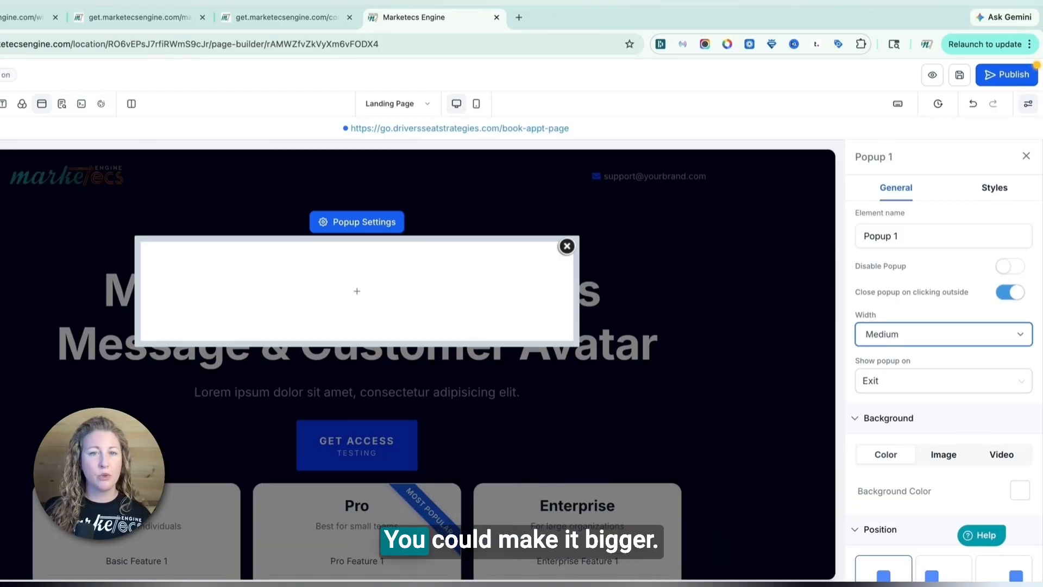
left_click(901, 322)
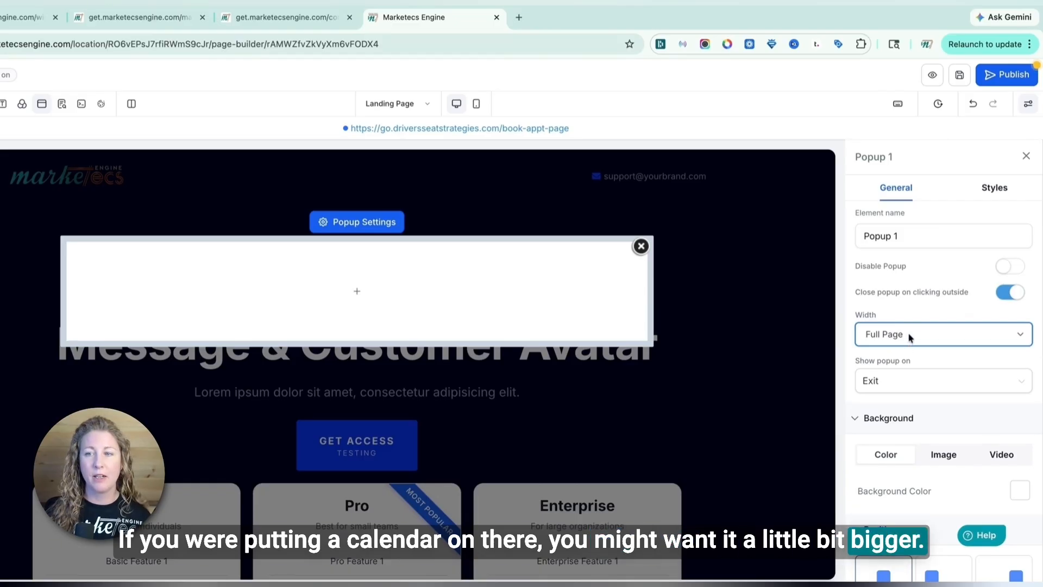
Set the popup to show on Delay and move the delay slider out and back to its start
left_click(894, 381)
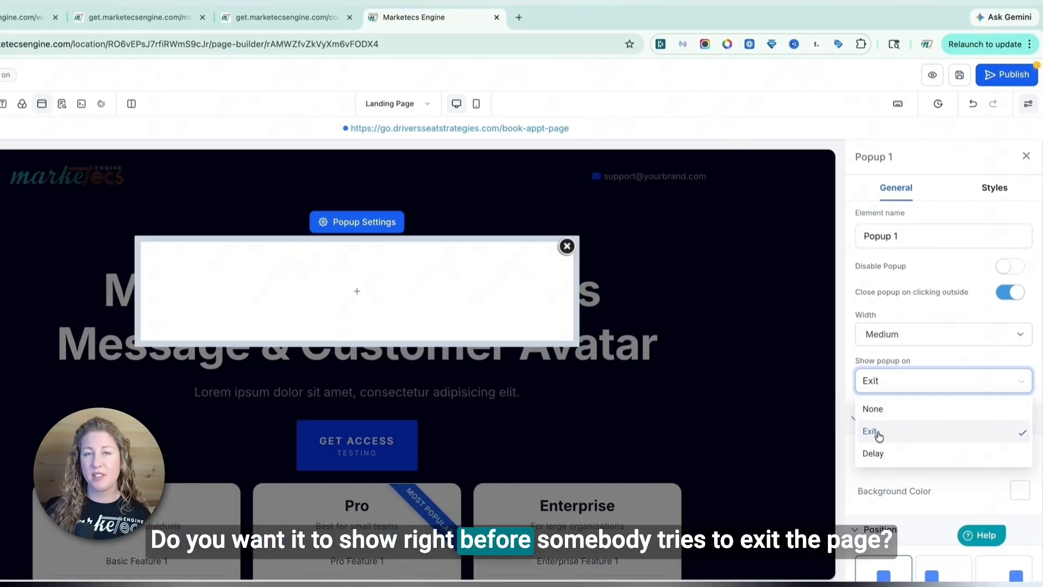
left_click(876, 455)
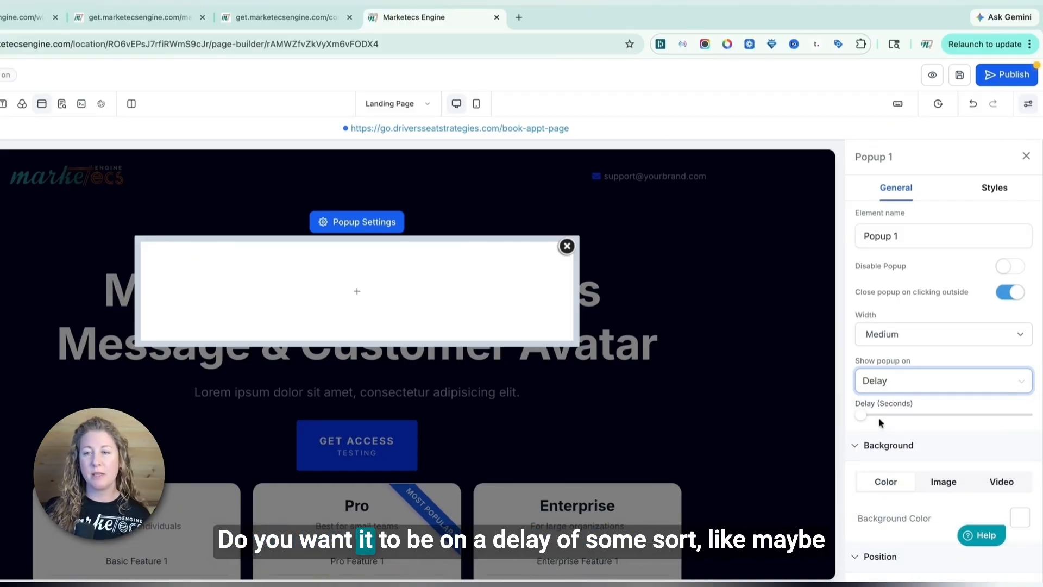
left_click_drag(862, 416, 875, 416)
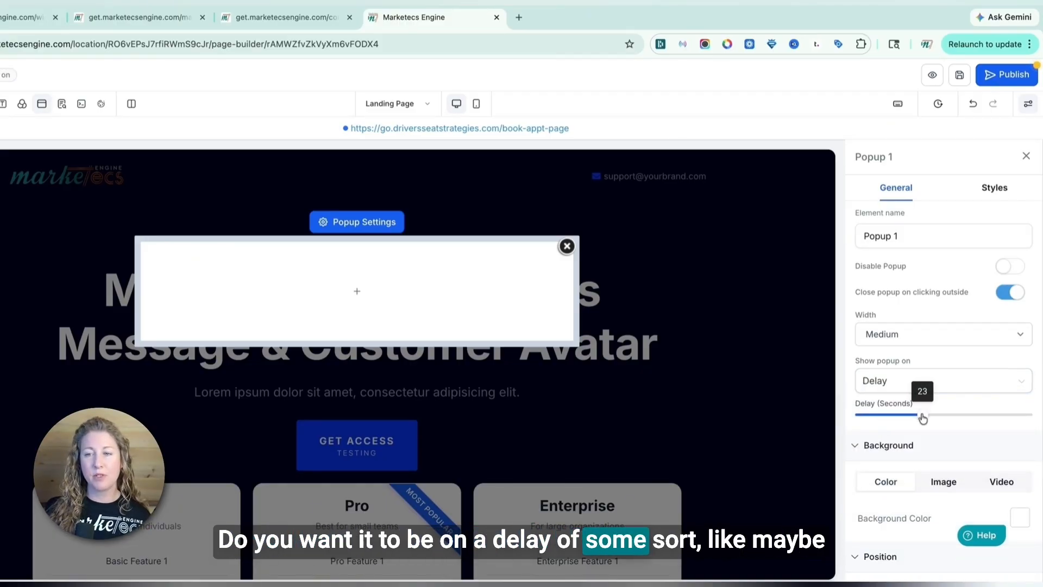
left_click_drag(923, 416, 860, 415)
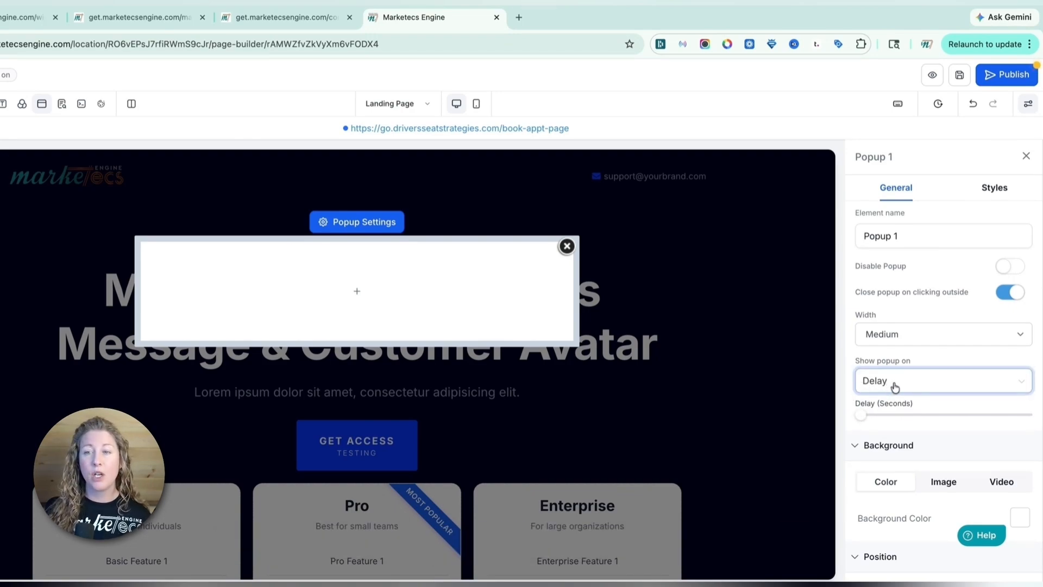
Set the popup to show on None
left_click(865, 384)
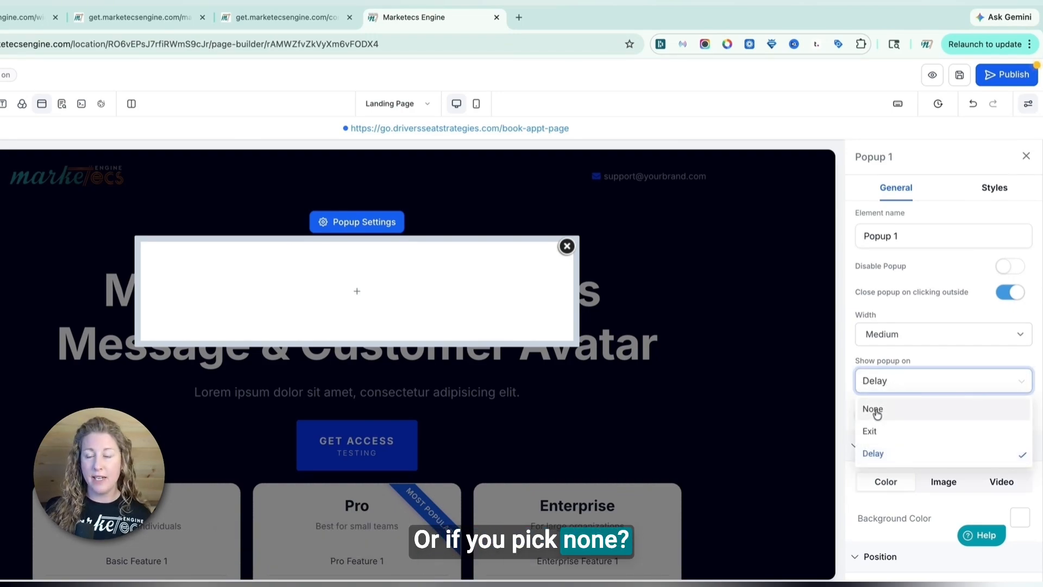
left_click(873, 410)
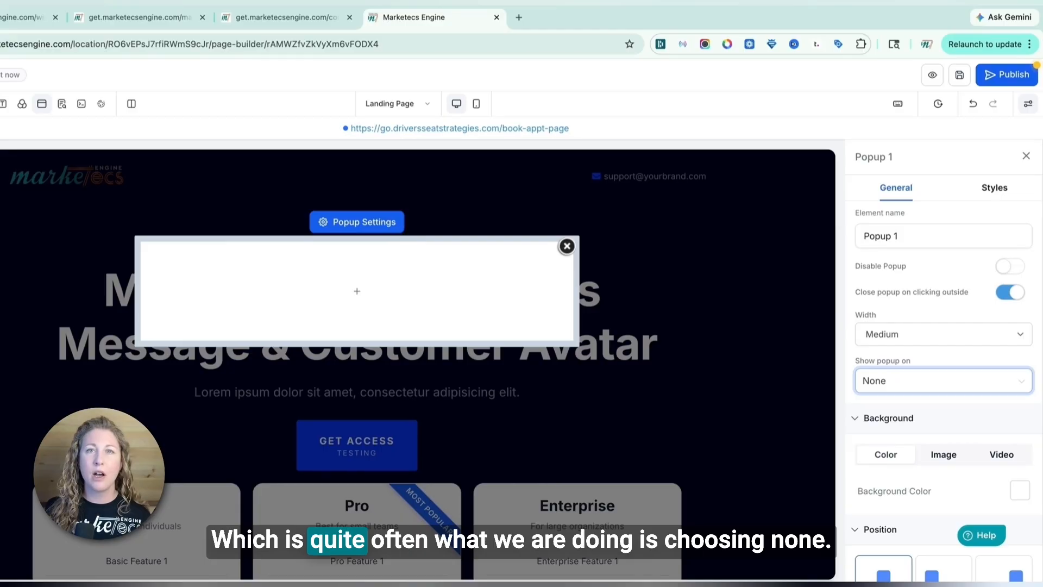
scroll(947, 405, "down", 4)
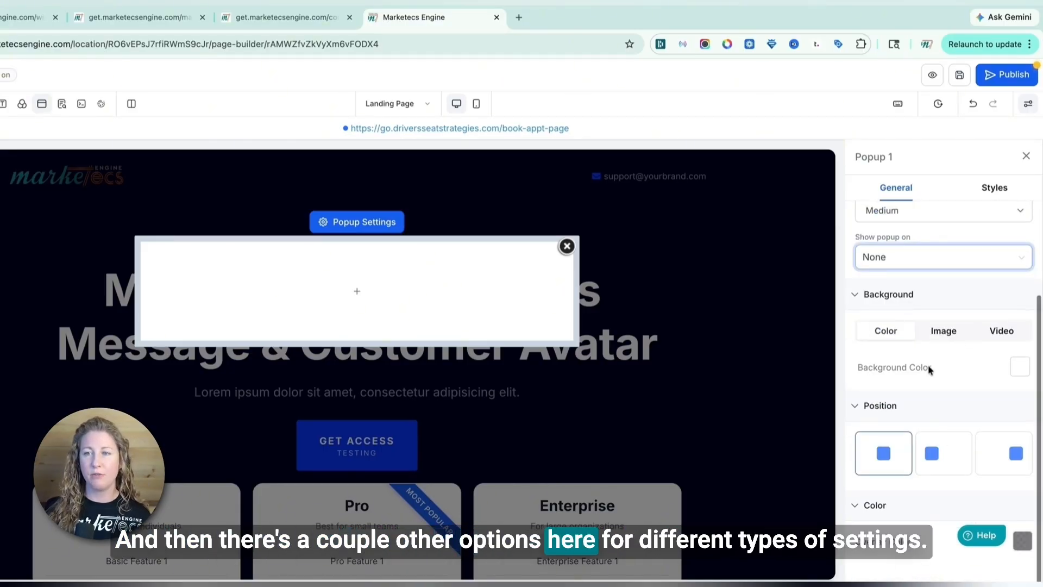
scroll(931, 368, "up", 4)
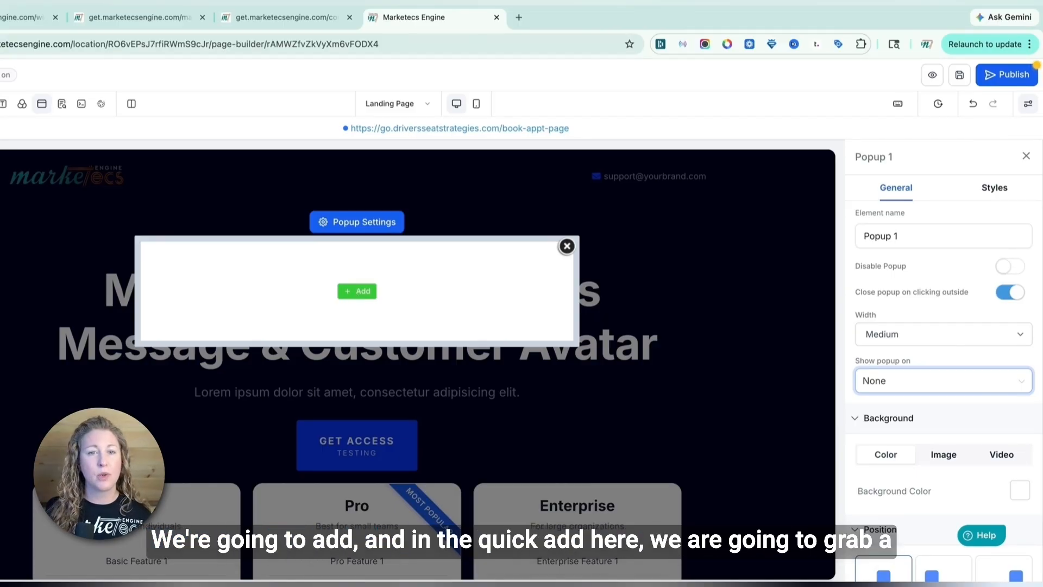
Add a Form element into the empty popup from the quick add elements
left_click(357, 292)
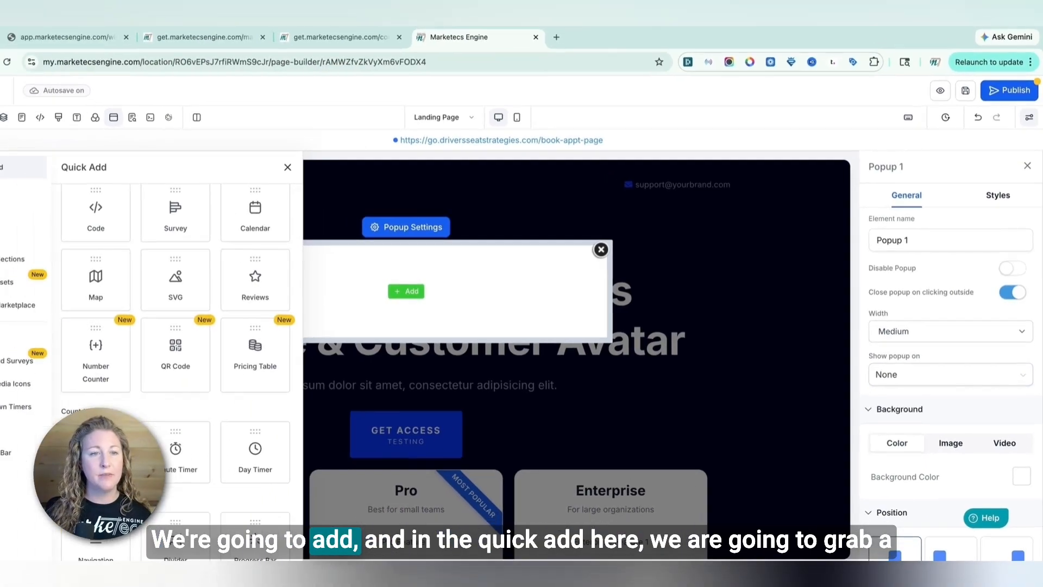
scroll(164, 248, "up", 10)
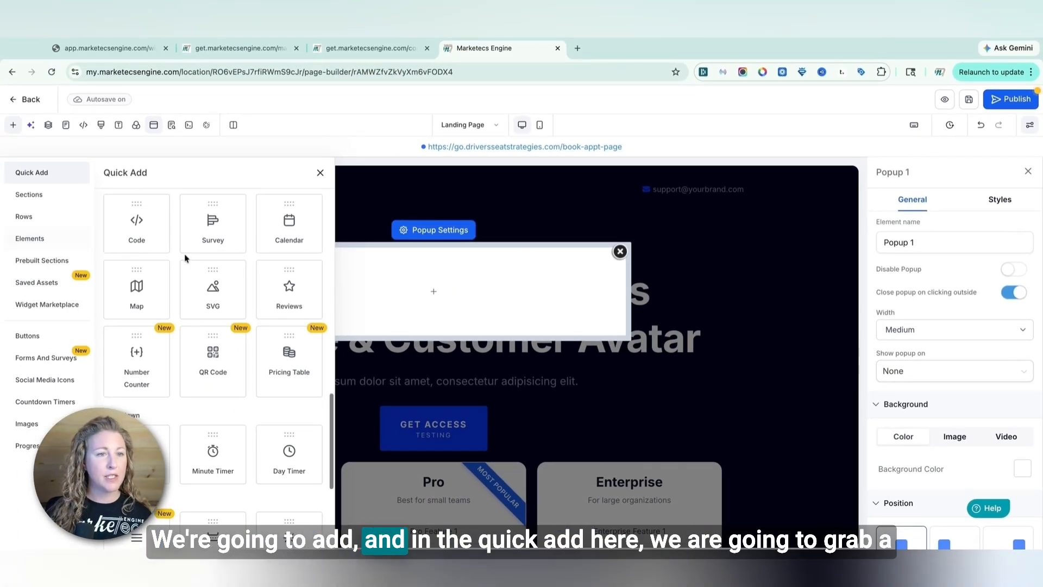
scroll(208, 439, "down", 2)
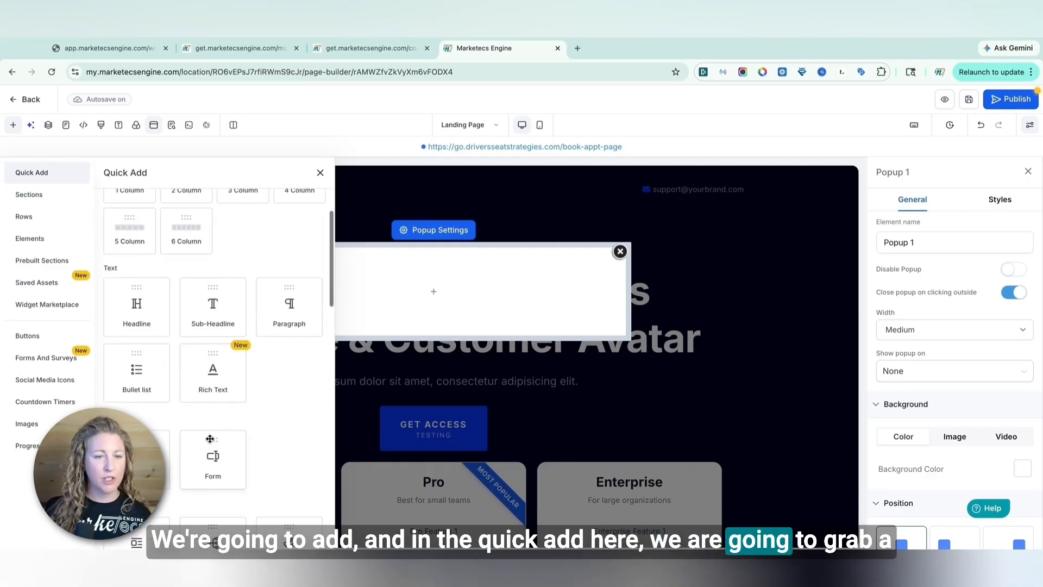
left_click(211, 457)
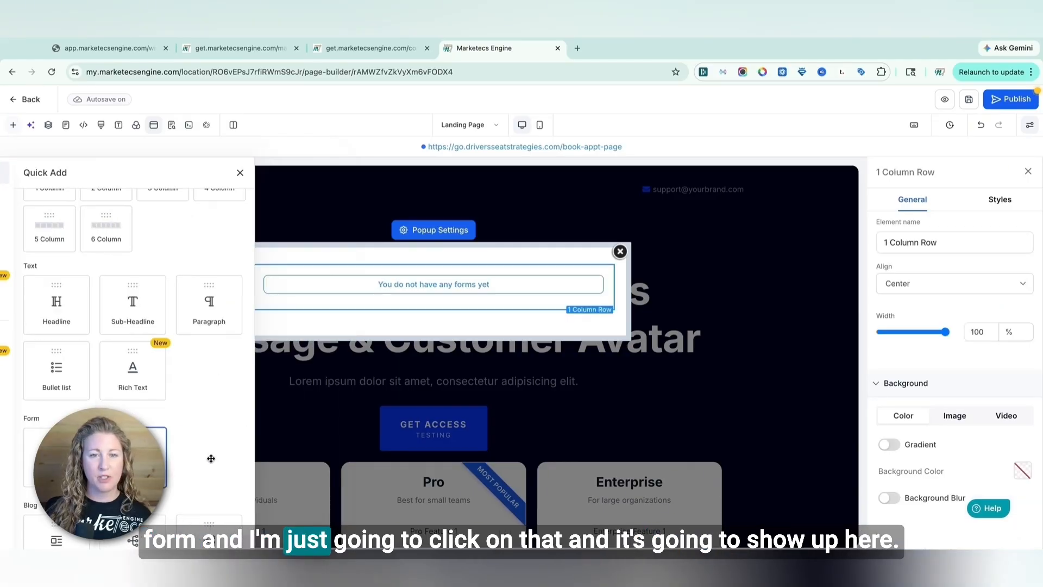
Choose DemoForm PF 1 as the form shown in the popup
left_click(418, 289)
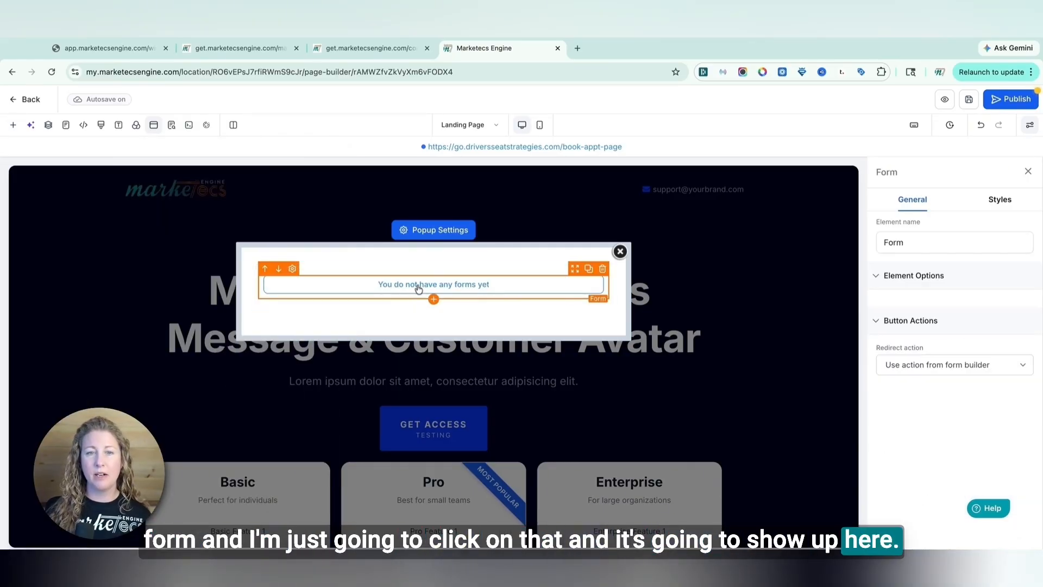
left_click(416, 288)
left_click(490, 278)
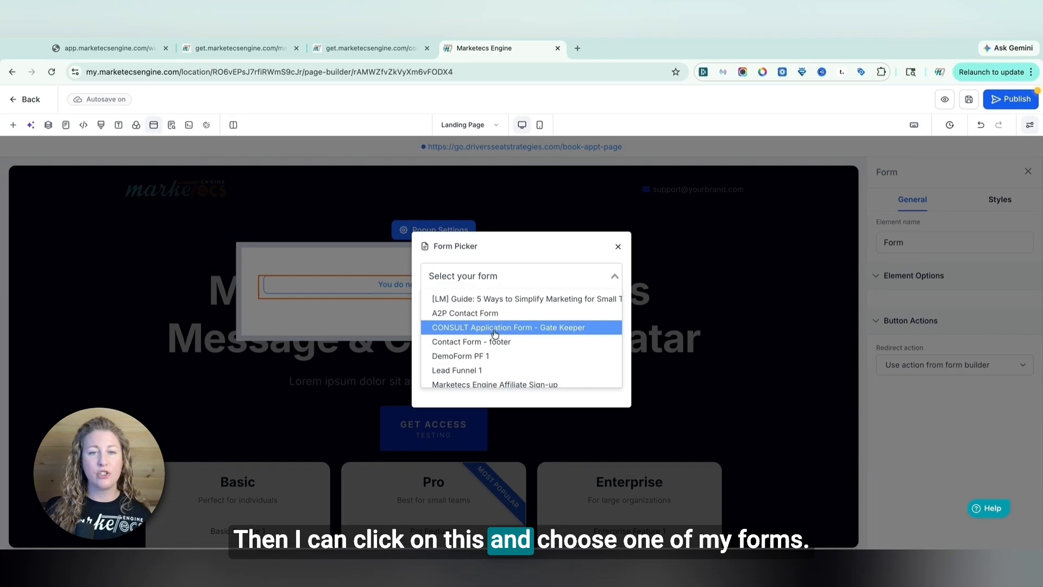
scroll(491, 338, "down", 1)
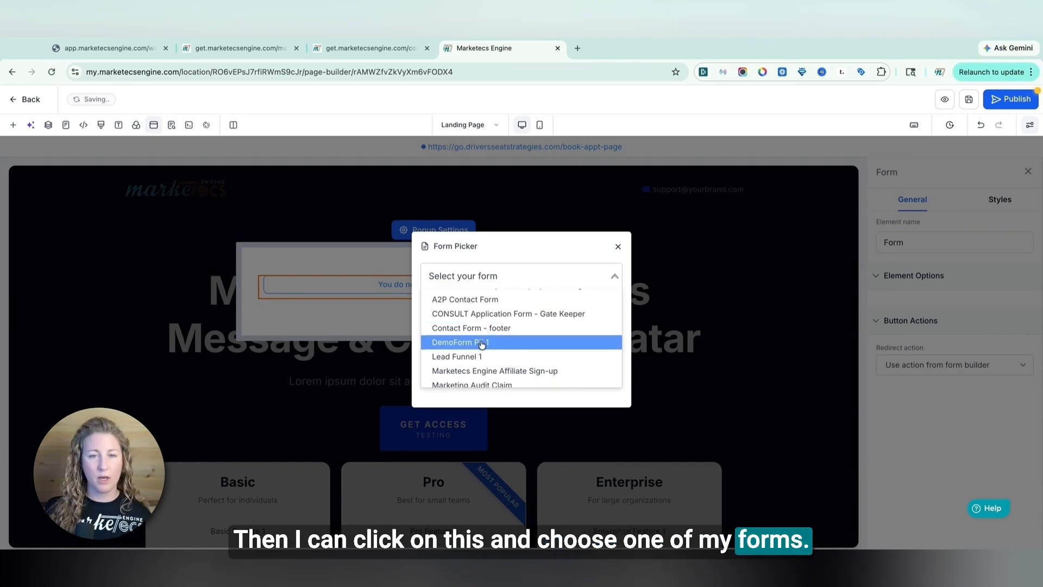
left_click(481, 343)
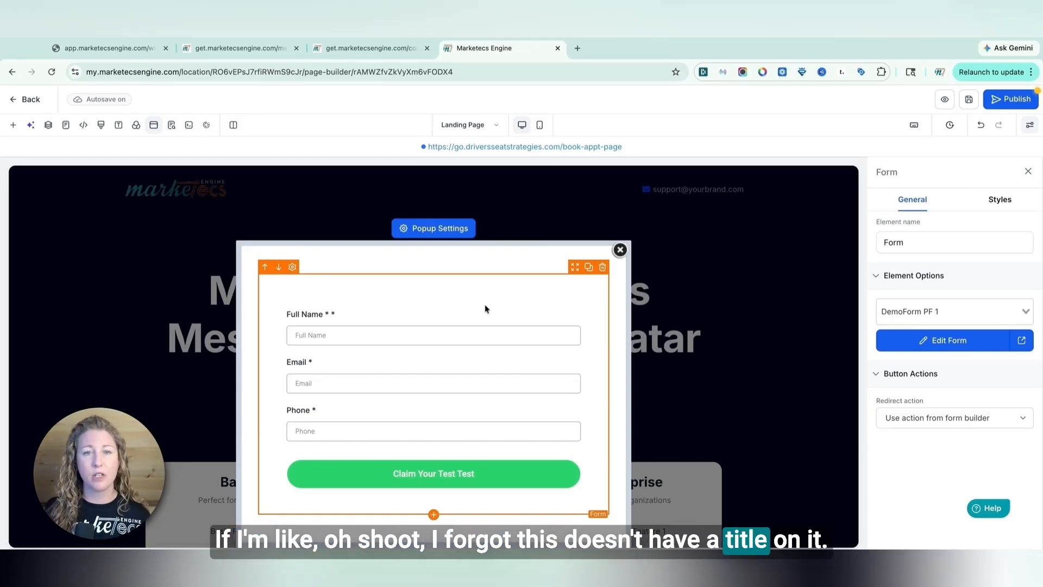
Add a sub-headline above the form in the popup and replace its text with Title
left_click(434, 517)
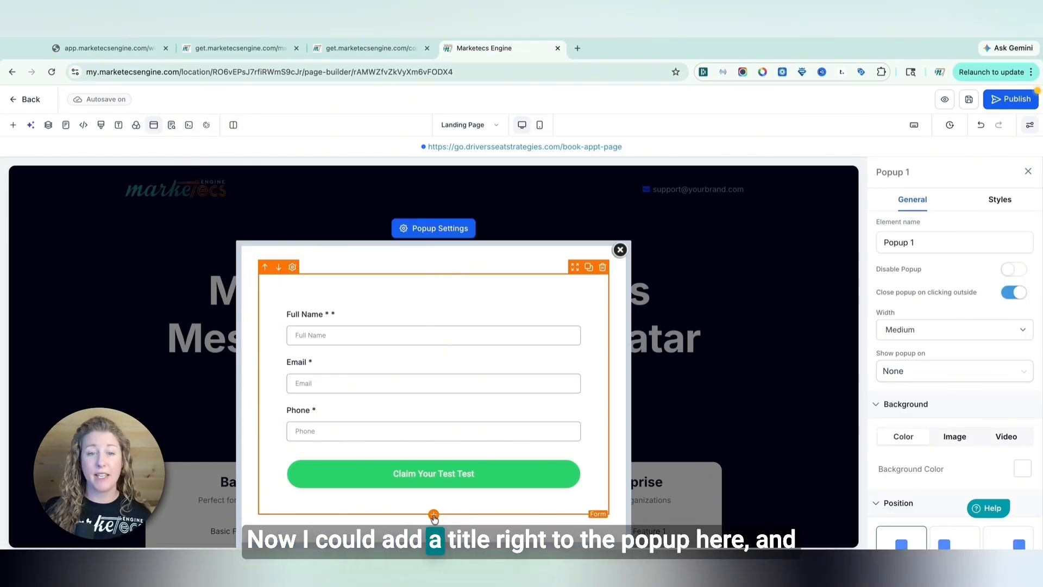
left_click(433, 514)
left_click(207, 311)
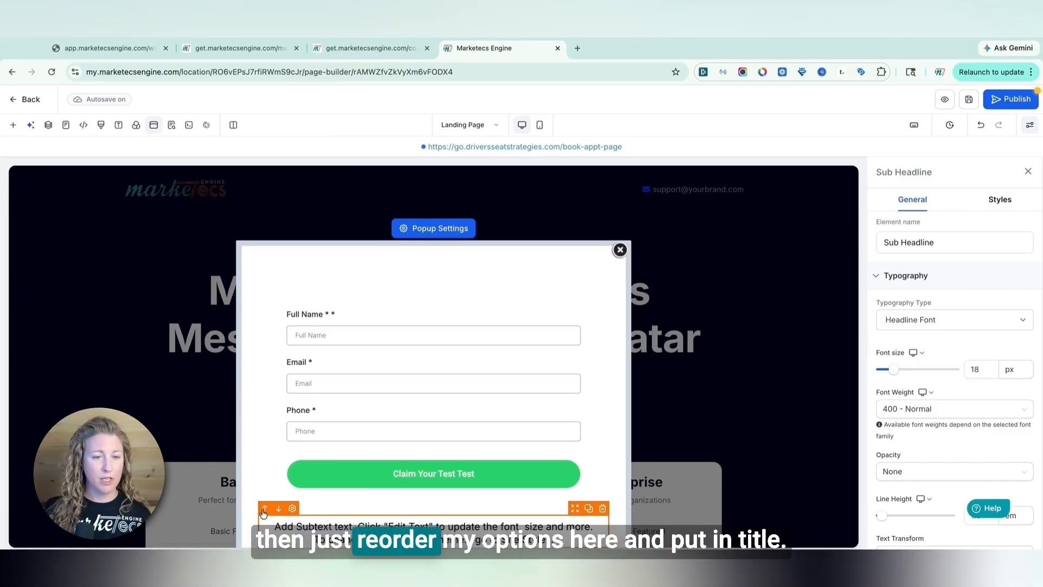
left_click(265, 515)
double_click(398, 298)
triple_click(398, 298)
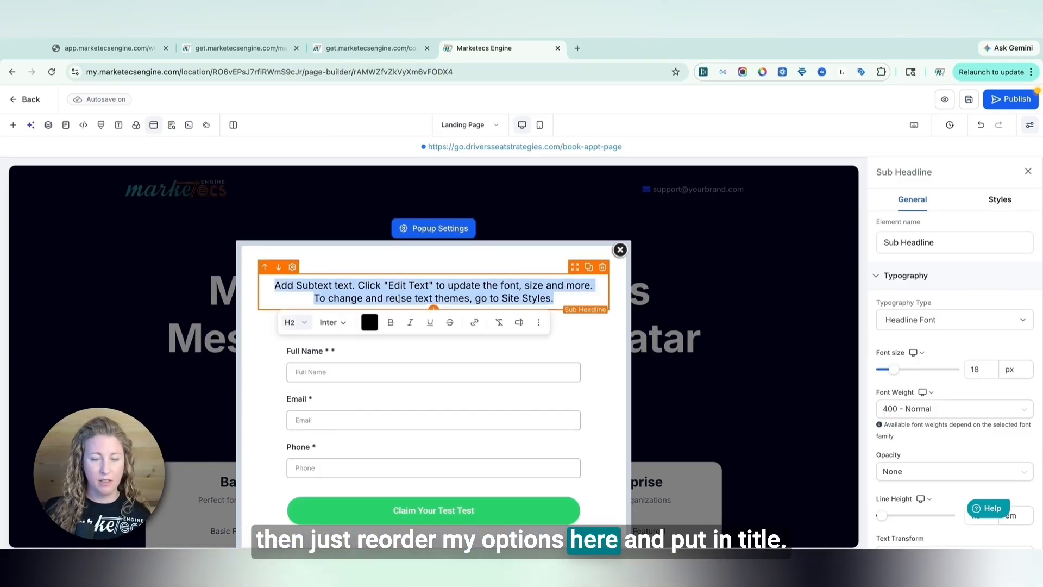
type("Title")
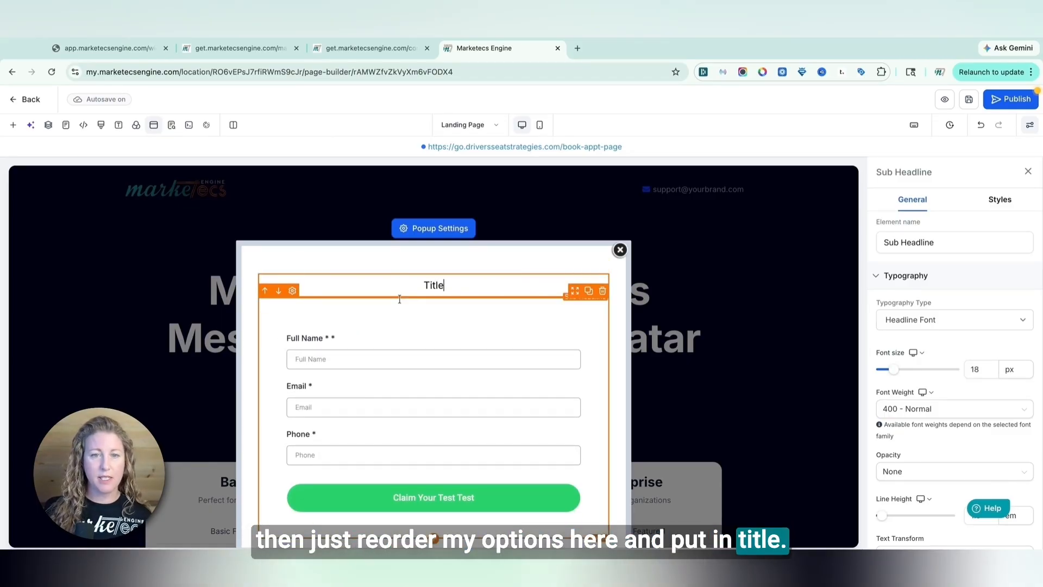
Set the form's redirect action to Go to Next step
left_click(462, 342)
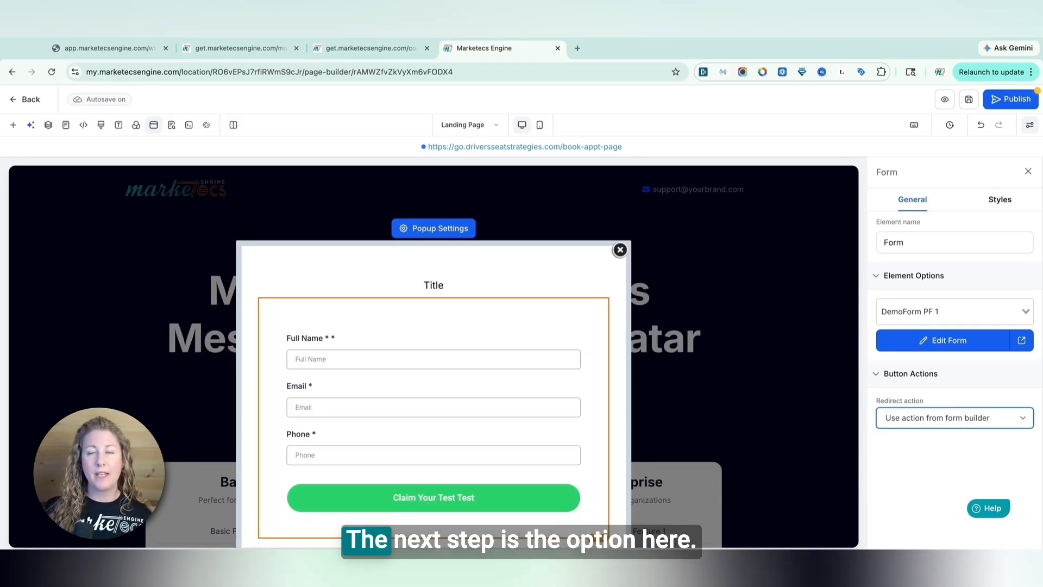
left_click(922, 445)
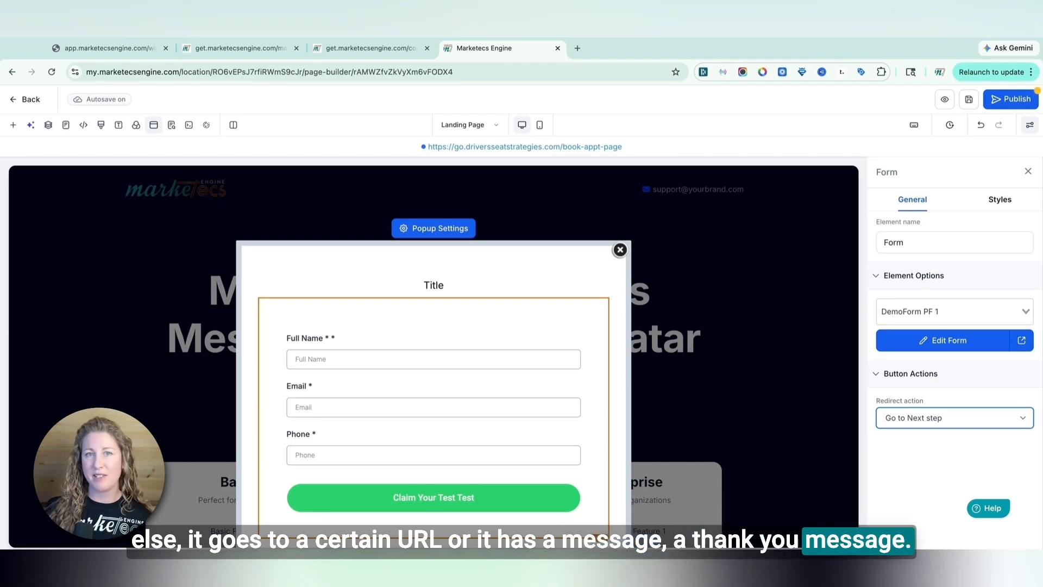
Save the landing page and publish it
left_click(970, 101)
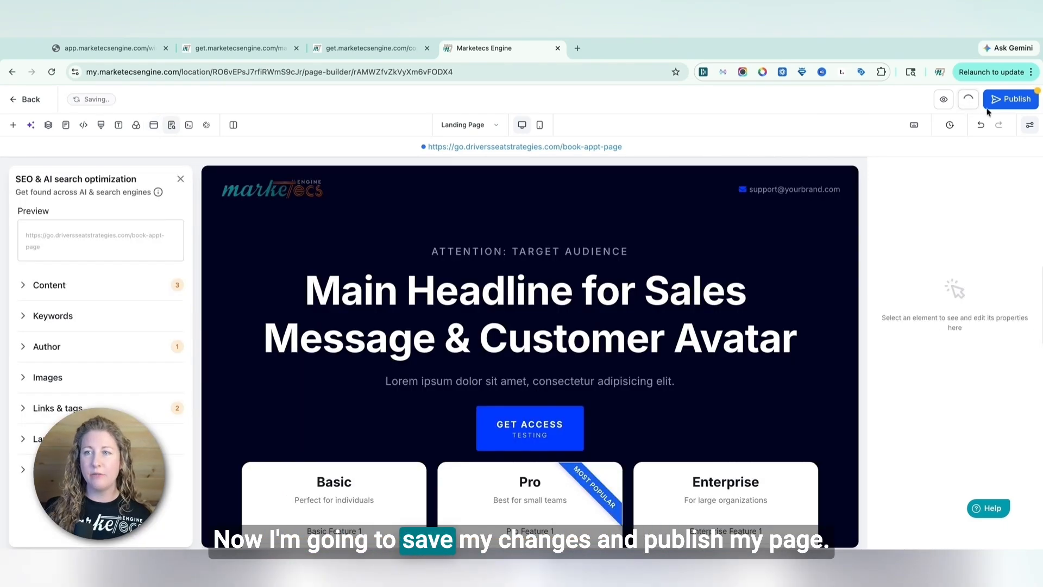
left_click(1014, 101)
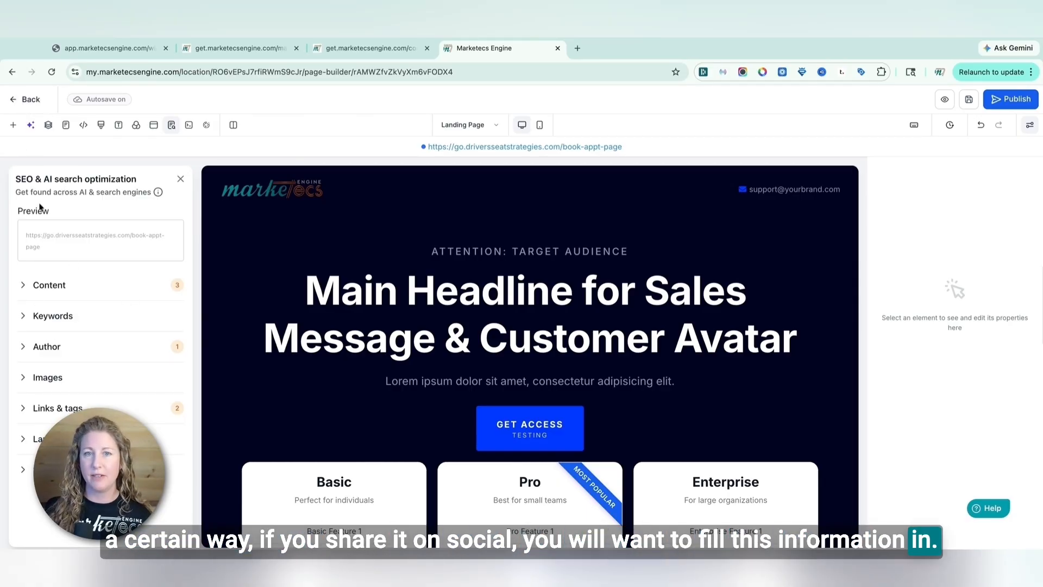
scroll(589, 394, "down", 2)
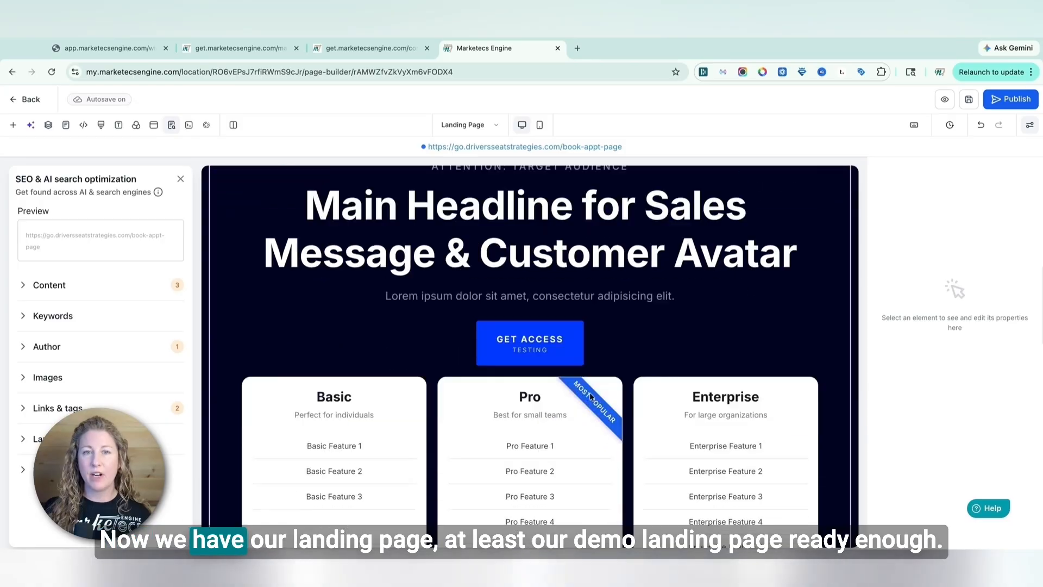
scroll(591, 396, "up", 3)
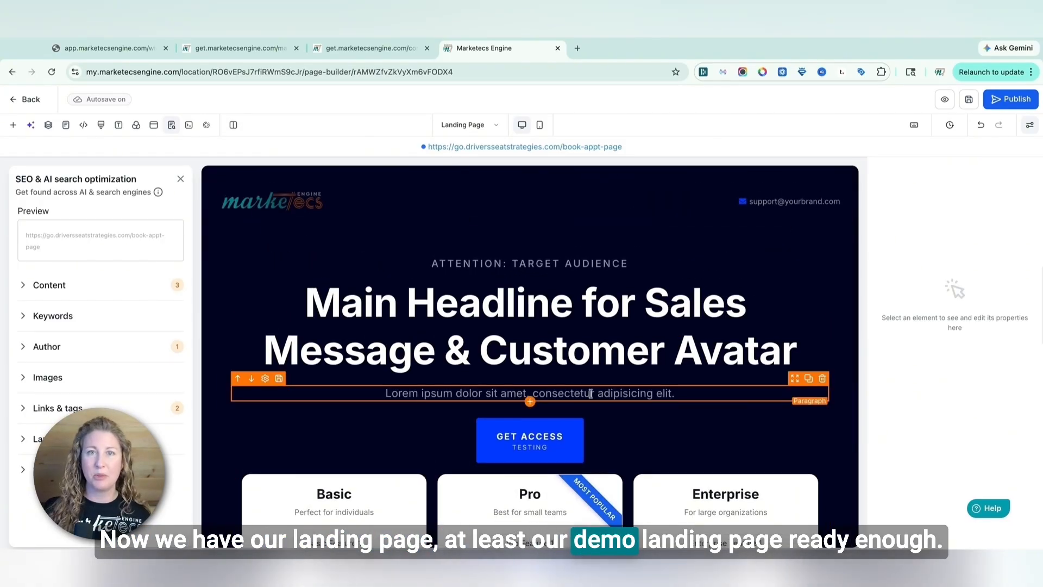
scroll(592, 394, "up", 1)
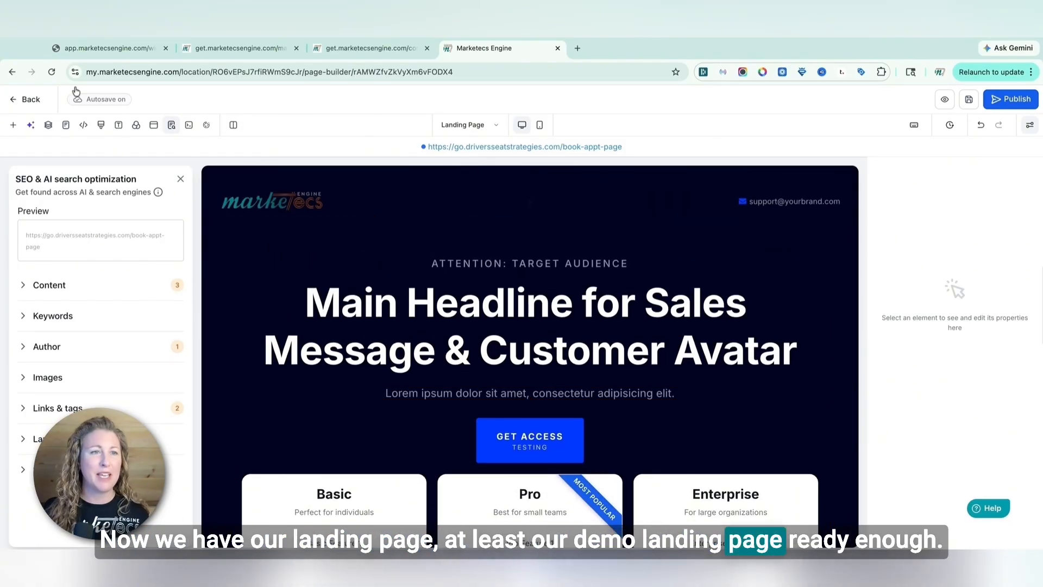
Return to the Booking Funnel and add a new funnel step named Booking Page
left_click(26, 101)
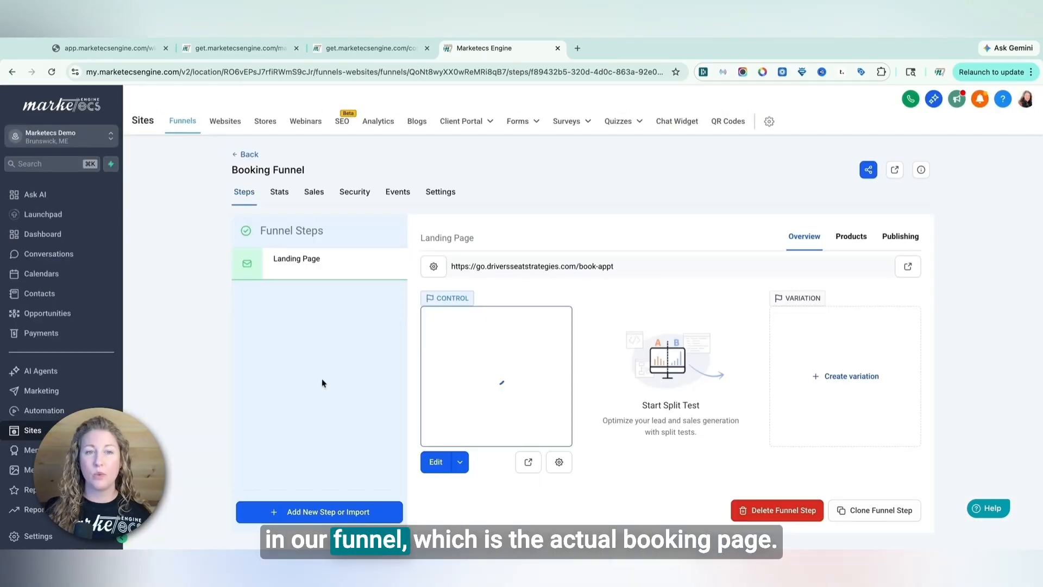
left_click(315, 516)
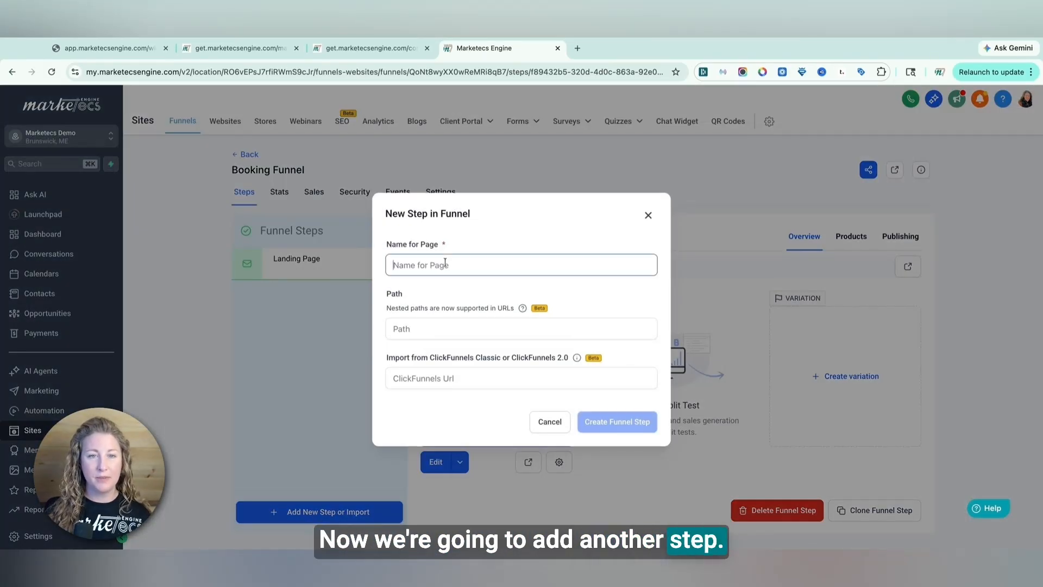
type("Booking Page")
left_click(445, 329)
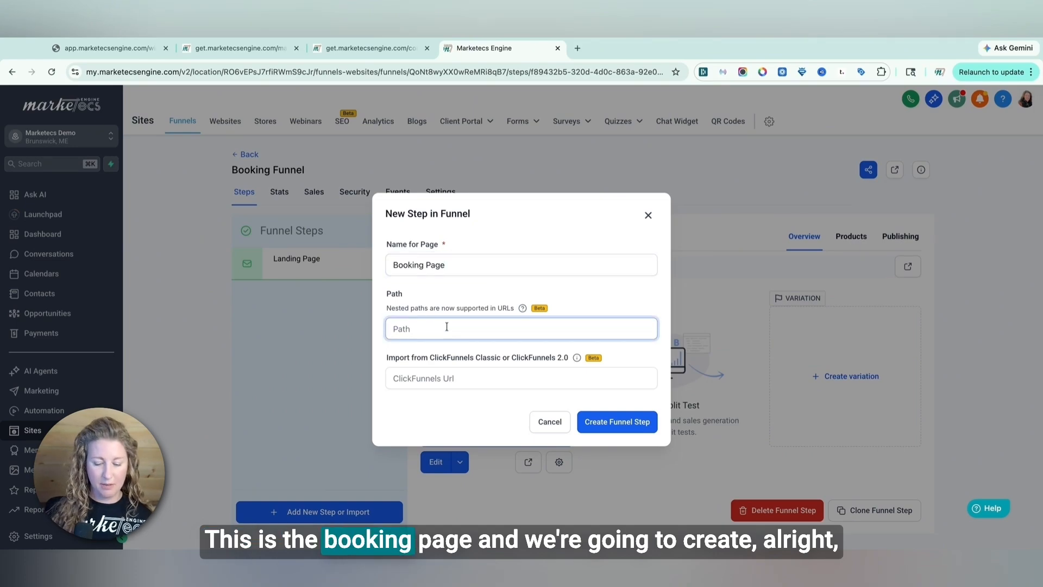
left_click(618, 429)
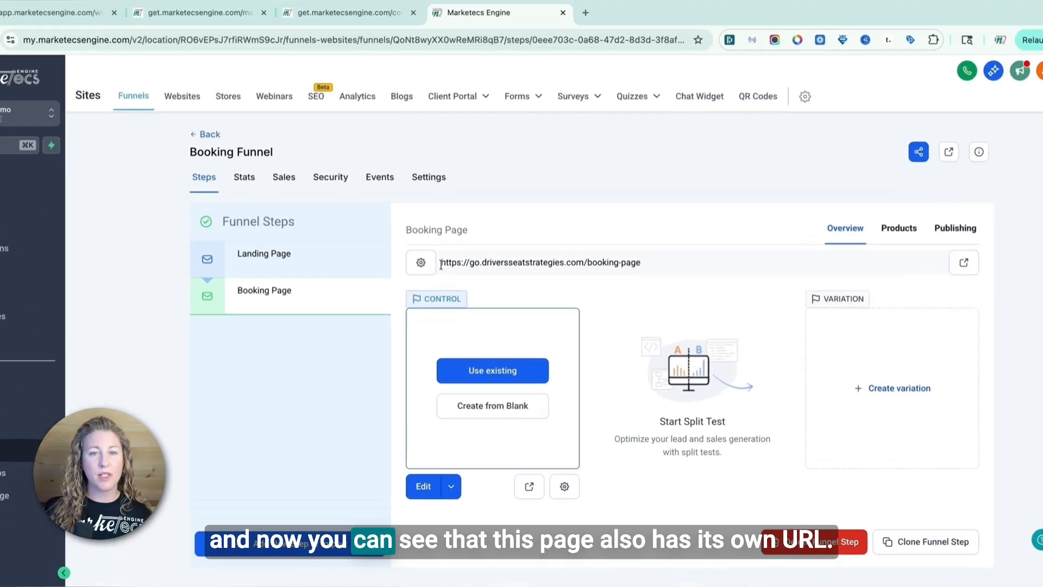
Compare the step URLs of the Booking Page and Landing Page steps
left_click_drag(441, 263, 641, 263)
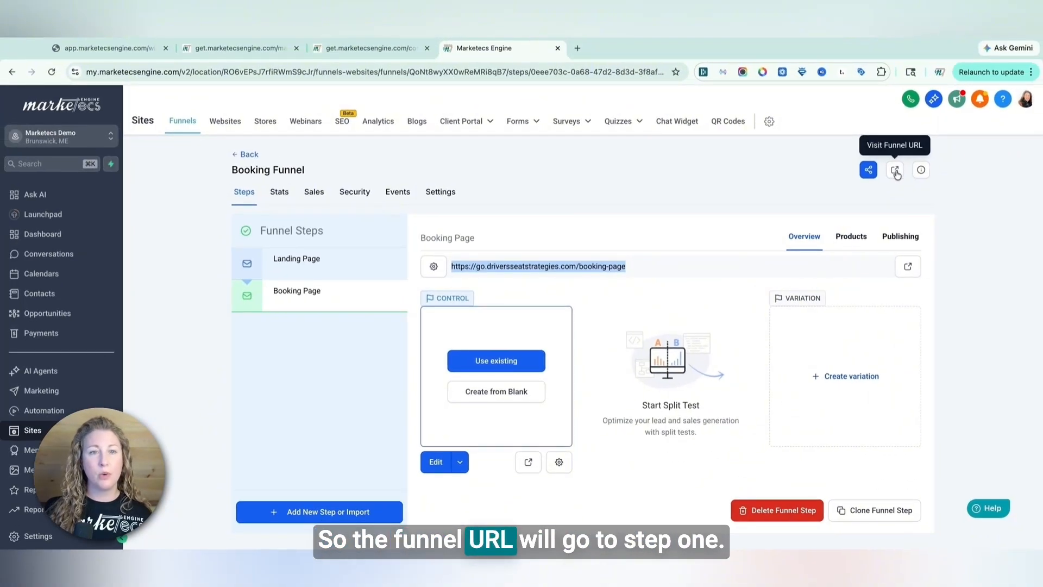
left_click(279, 265)
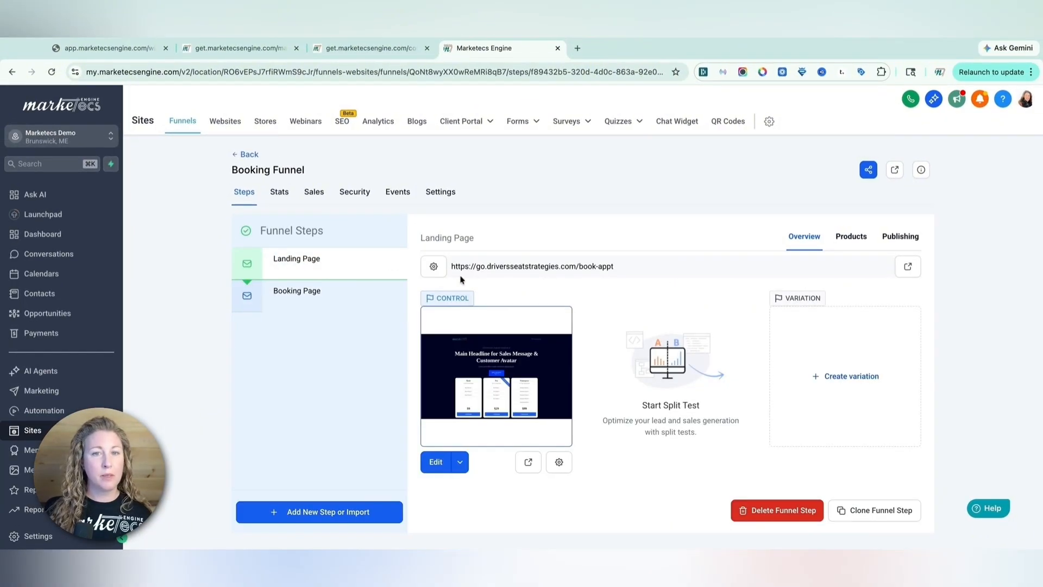
triple_click(452, 267)
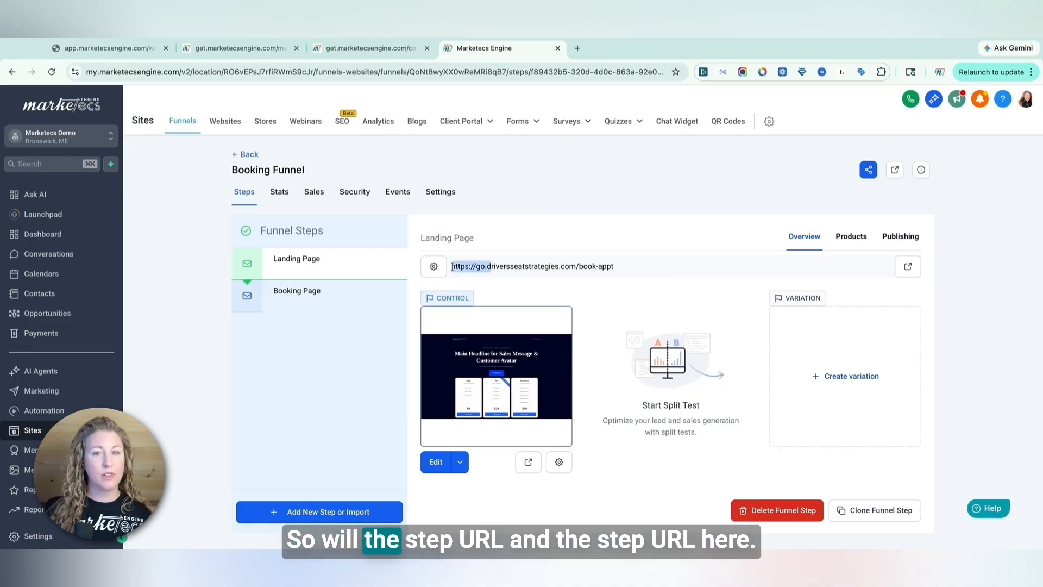
left_click(334, 298)
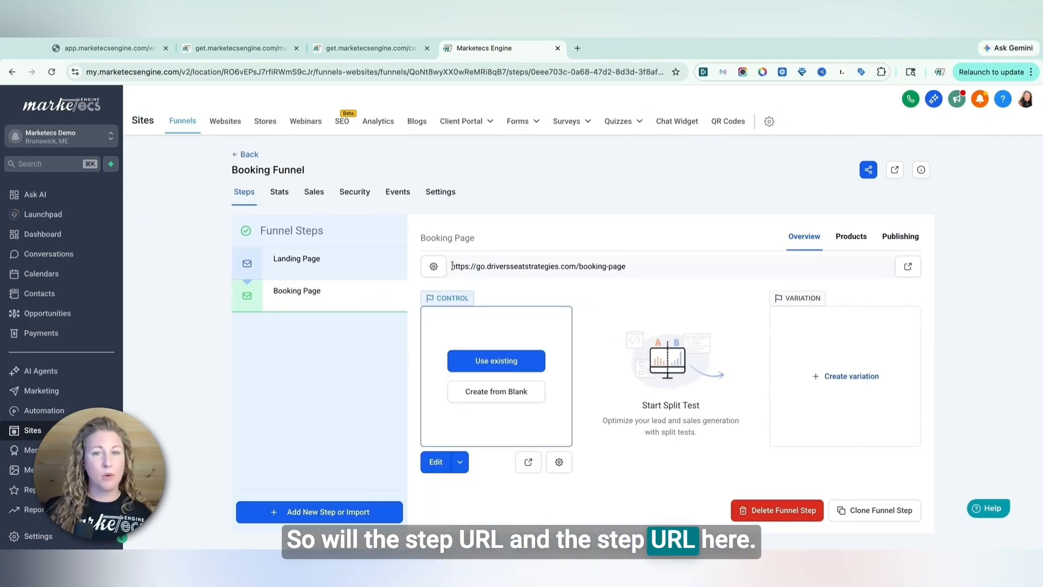
left_click_drag(452, 266, 641, 267)
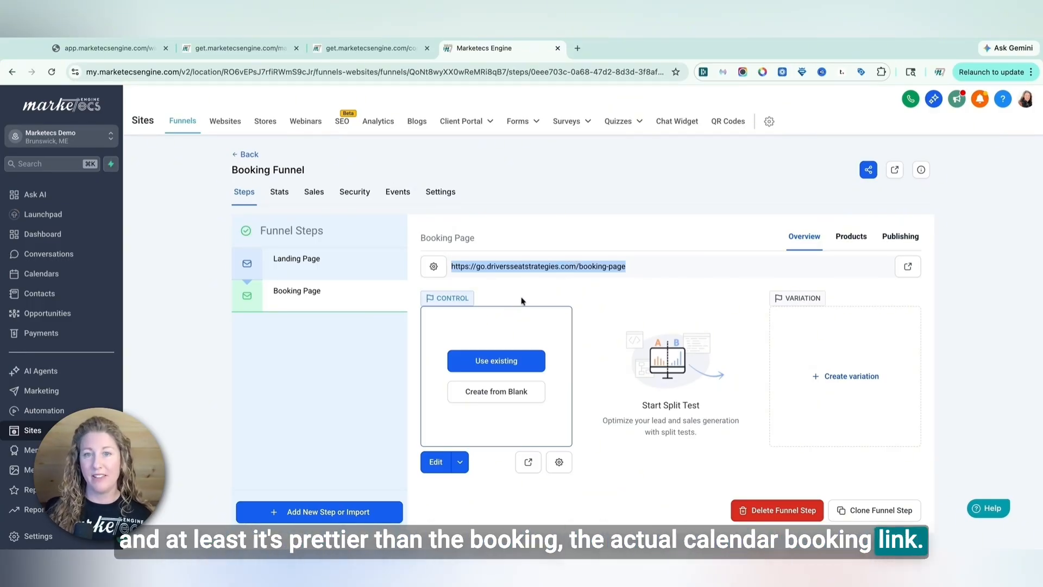
Create the Booking Page from blank and dismiss the Ask AI assistant
left_click(489, 392)
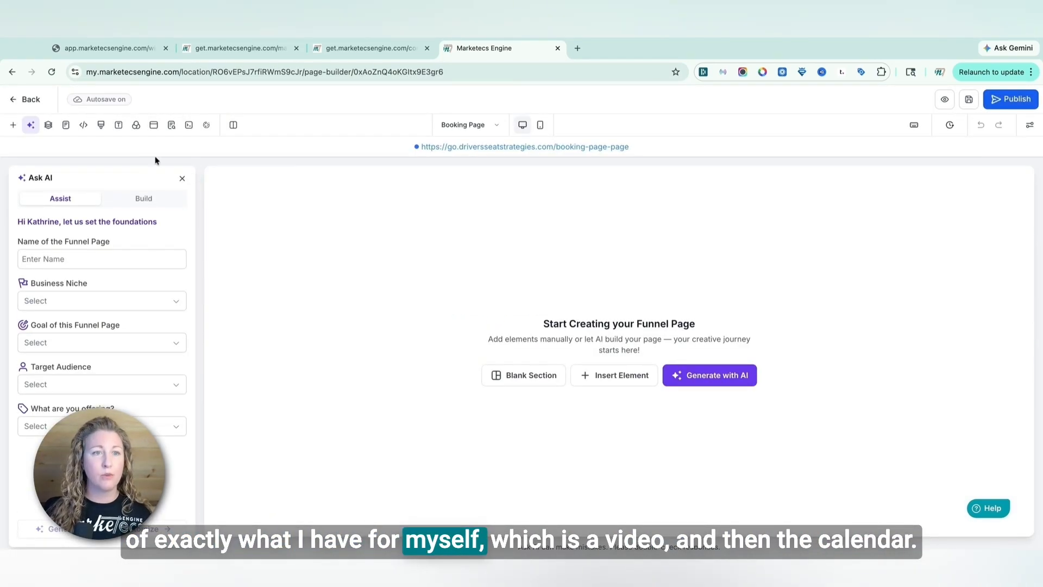
left_click(182, 178)
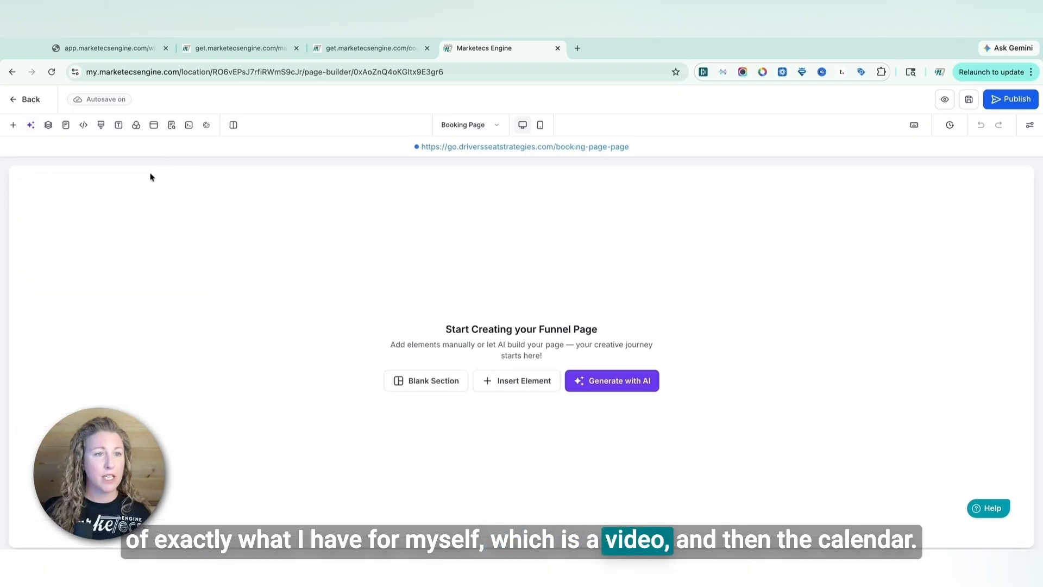
Search the elements for vid and drag a Video element onto the blank booking page
left_click(14, 126)
left_click(184, 207)
type("vi")
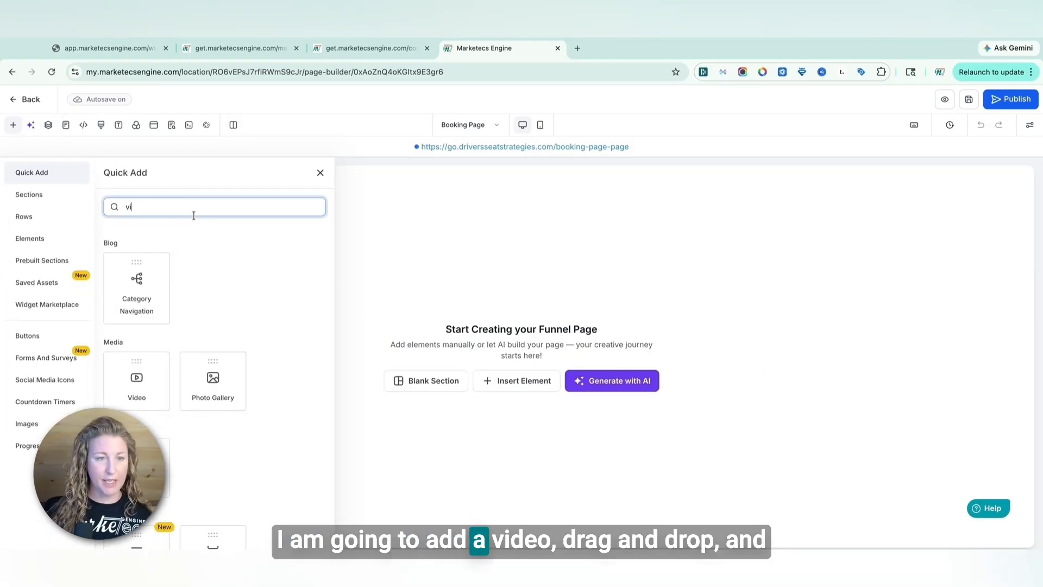
type("d")
left_click_drag(131, 291, 577, 259)
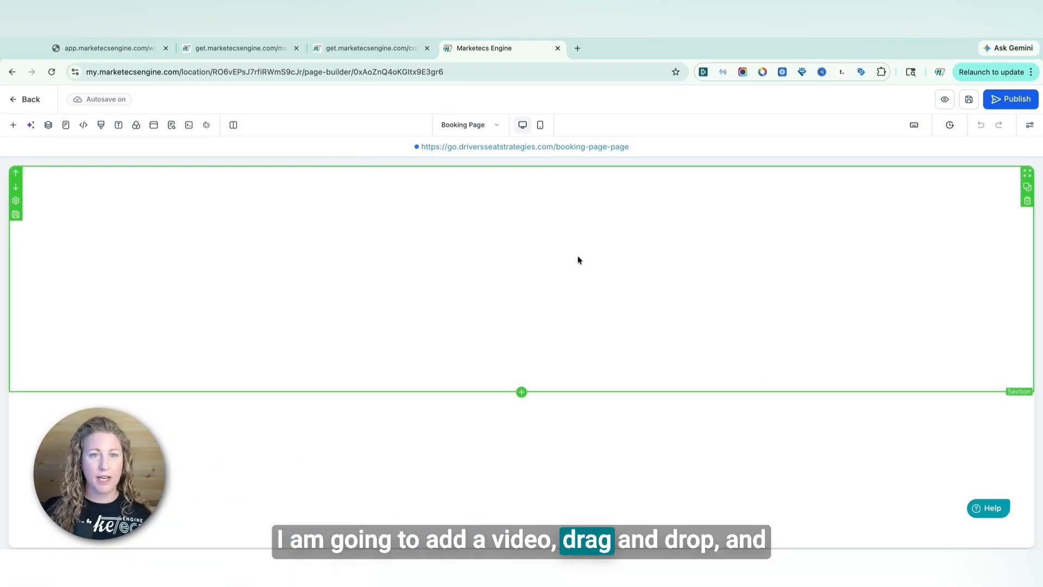
Search the elements for cal and drag a Calendar element onto the booking page below the video
left_click(15, 125)
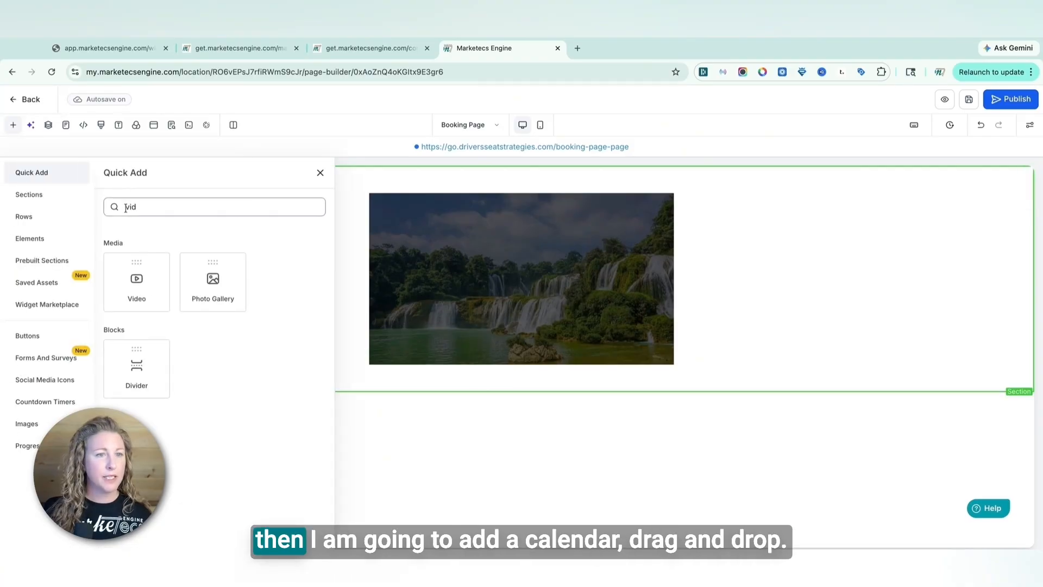
double_click(131, 207)
type("cal")
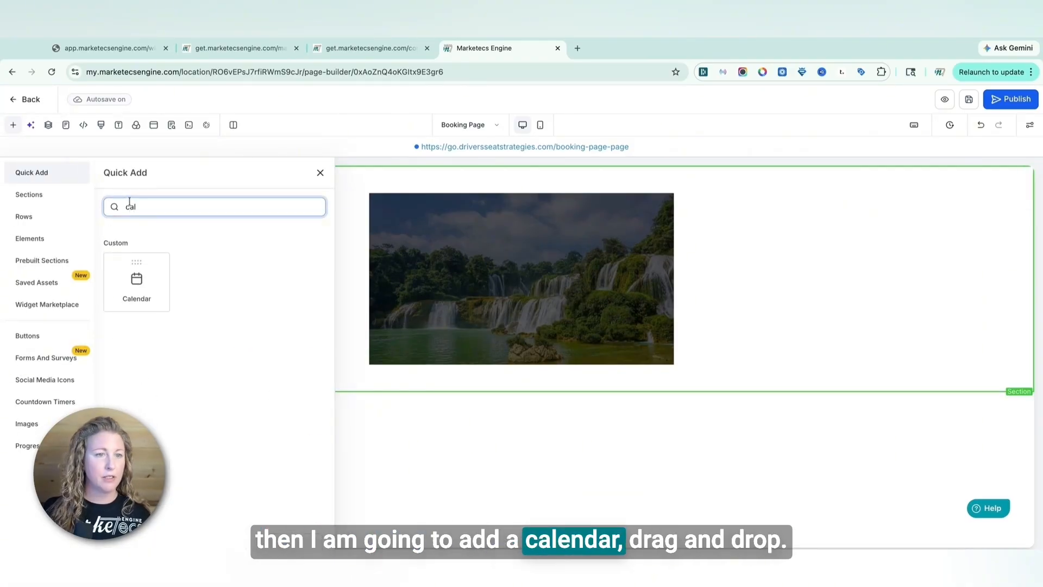
left_click_drag(128, 290, 482, 442)
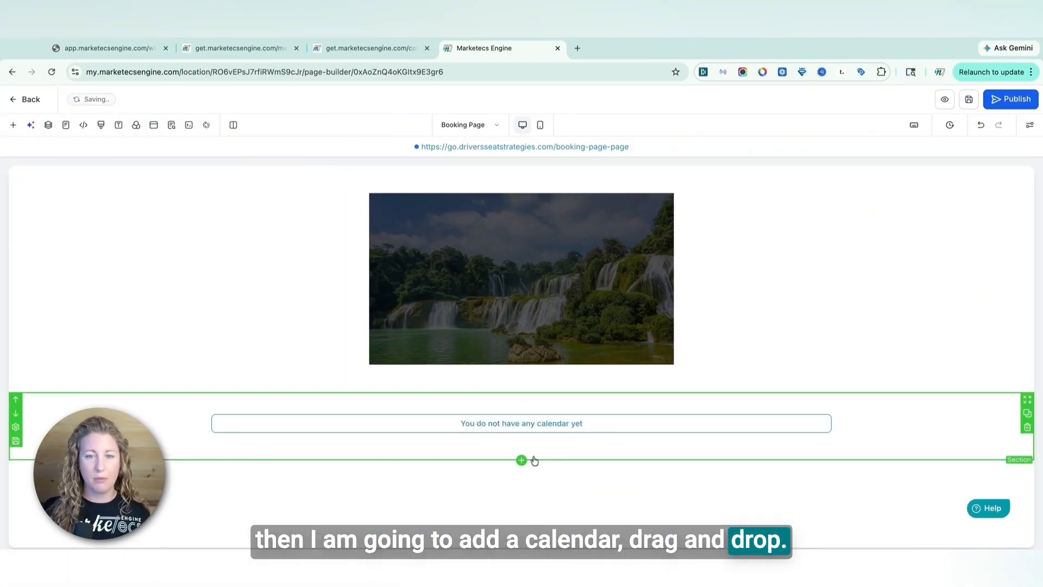
Select the Onboarding Call calendar for the calendar element
left_click(558, 431)
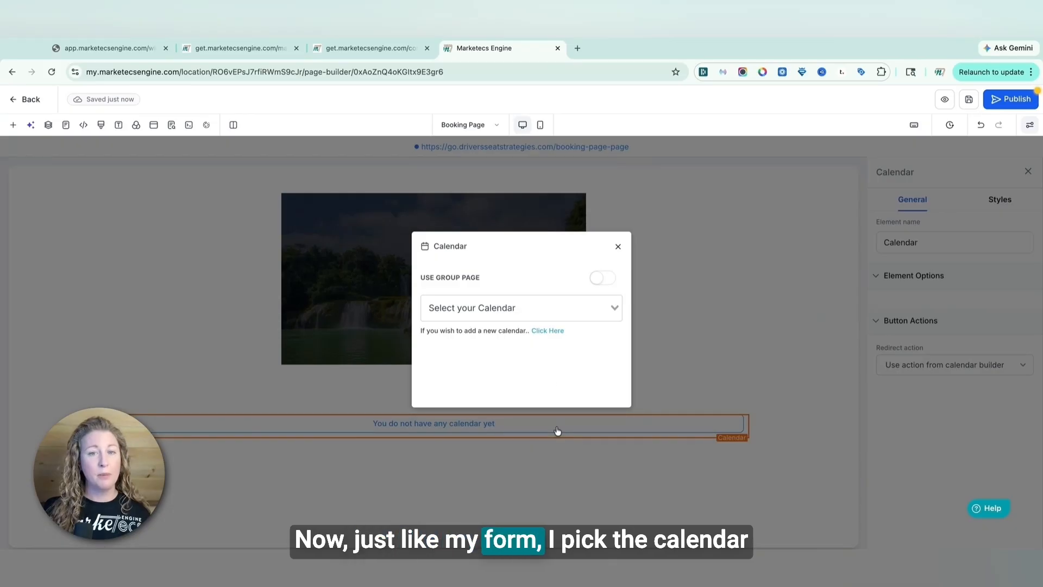
left_click(538, 314)
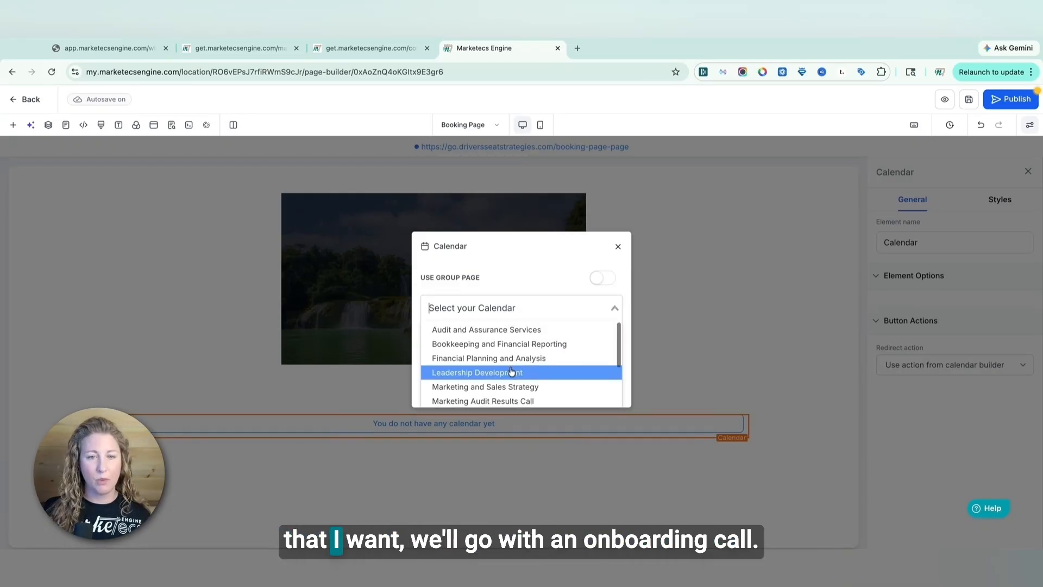
scroll(508, 370, "down", 1)
left_click(482, 383)
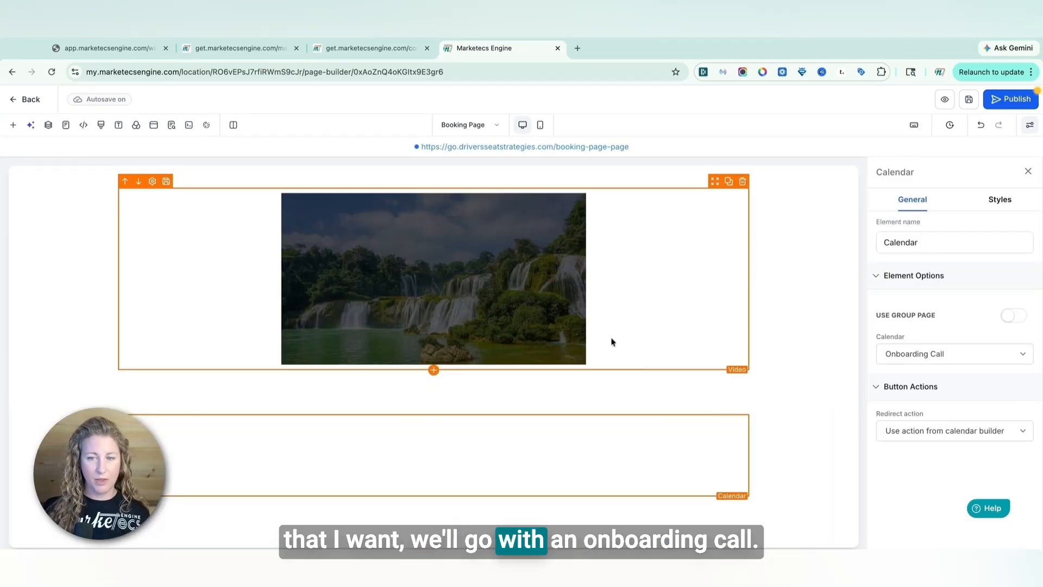
Slim down the calendar's row by setting its width to 80%
scroll(614, 344, "down", 6)
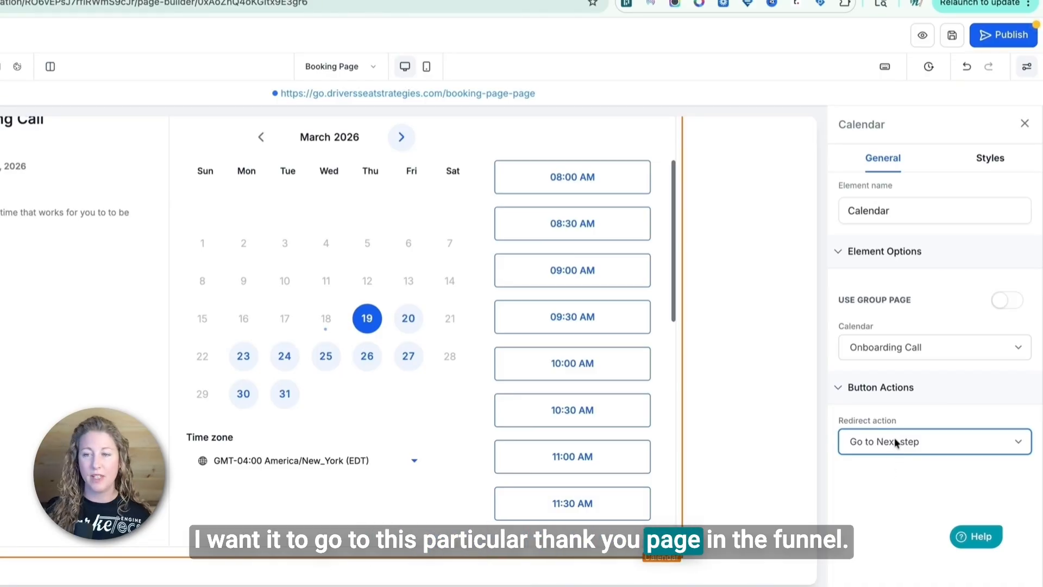
scroll(567, 361, "up", 6)
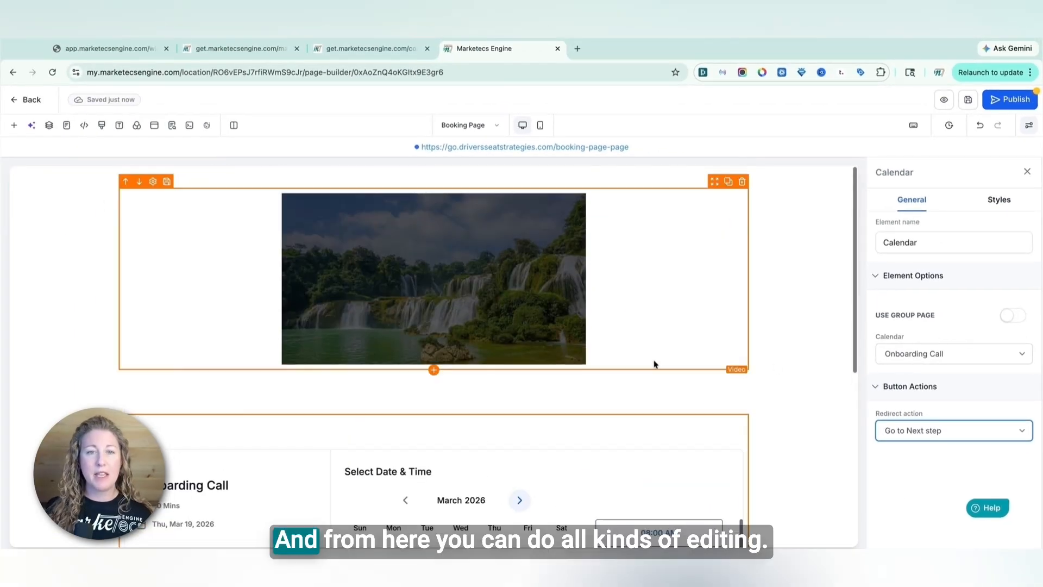
left_click(665, 408)
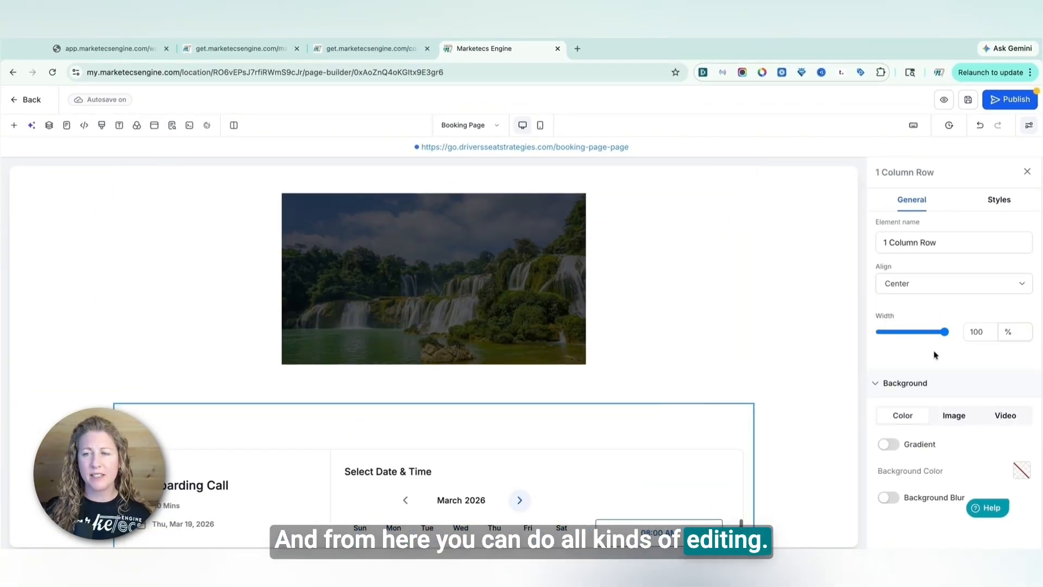
left_click_drag(978, 332, 970, 333)
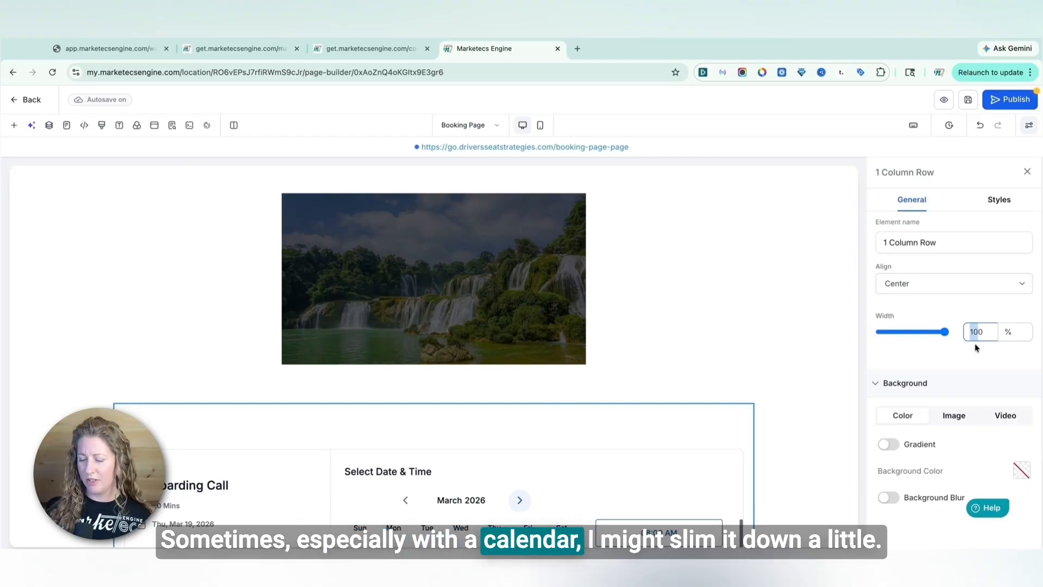
type("80")
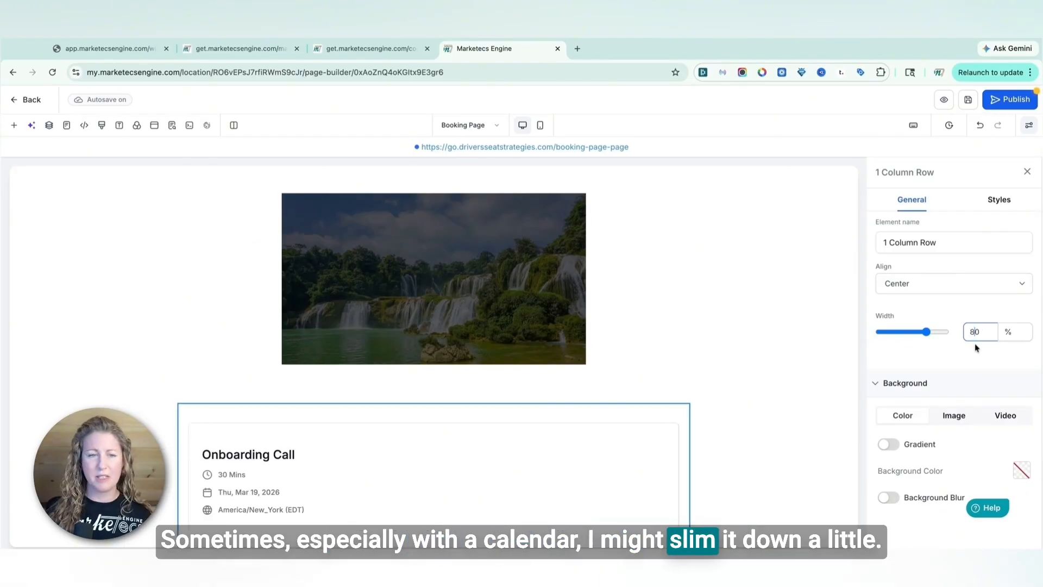
Review the video element's video type, thumbnail and player options
left_click(465, 337)
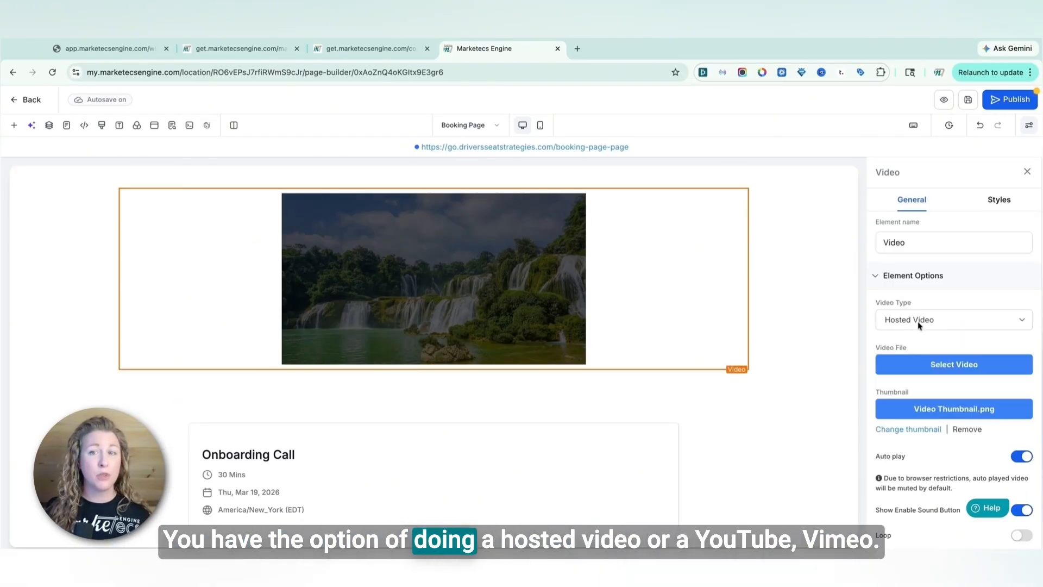
left_click(919, 325)
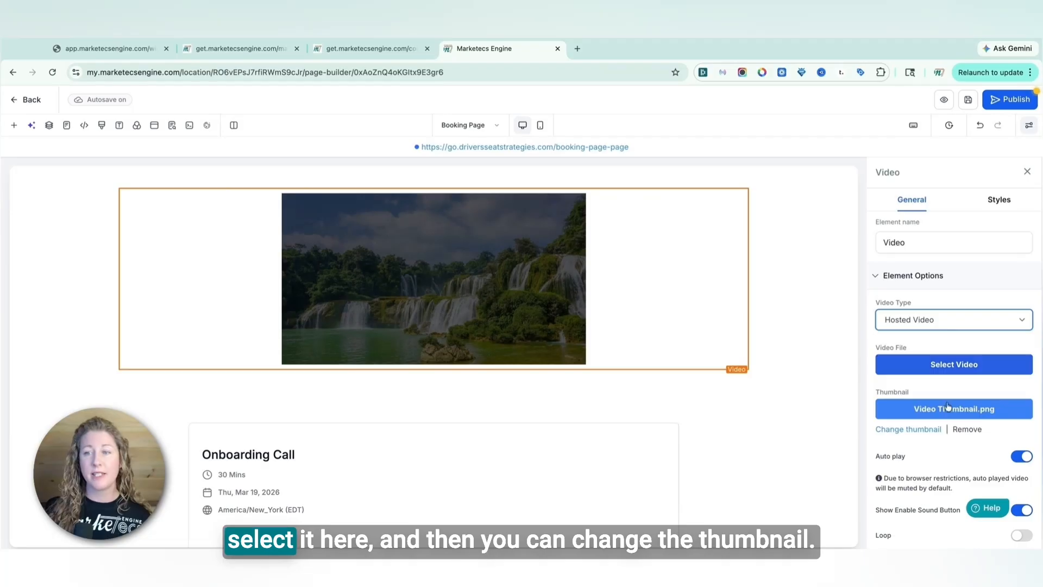
scroll(962, 458, "down", 5)
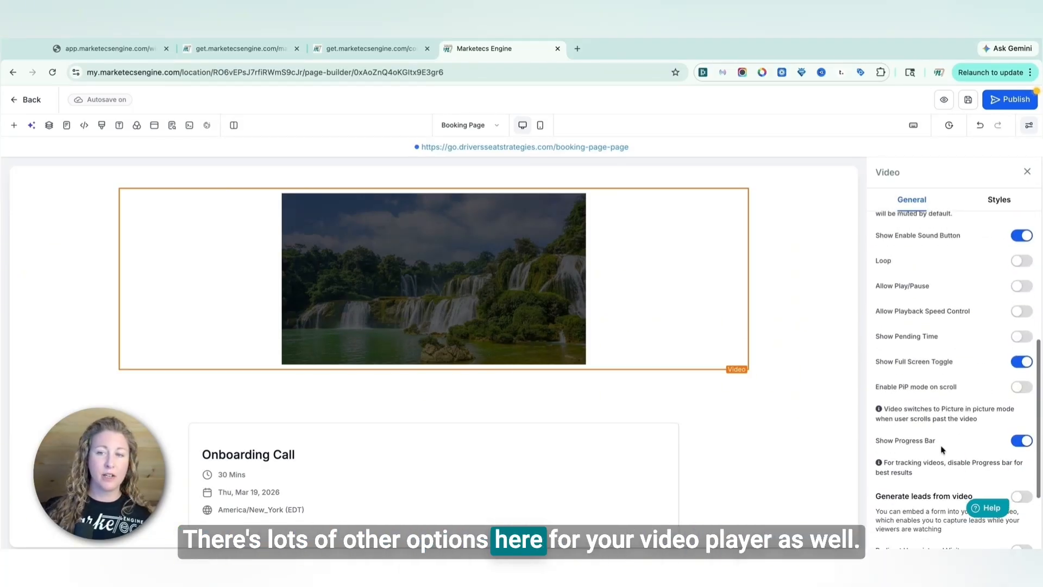
scroll(944, 449, "down", 3)
scroll(942, 446, "up", 8)
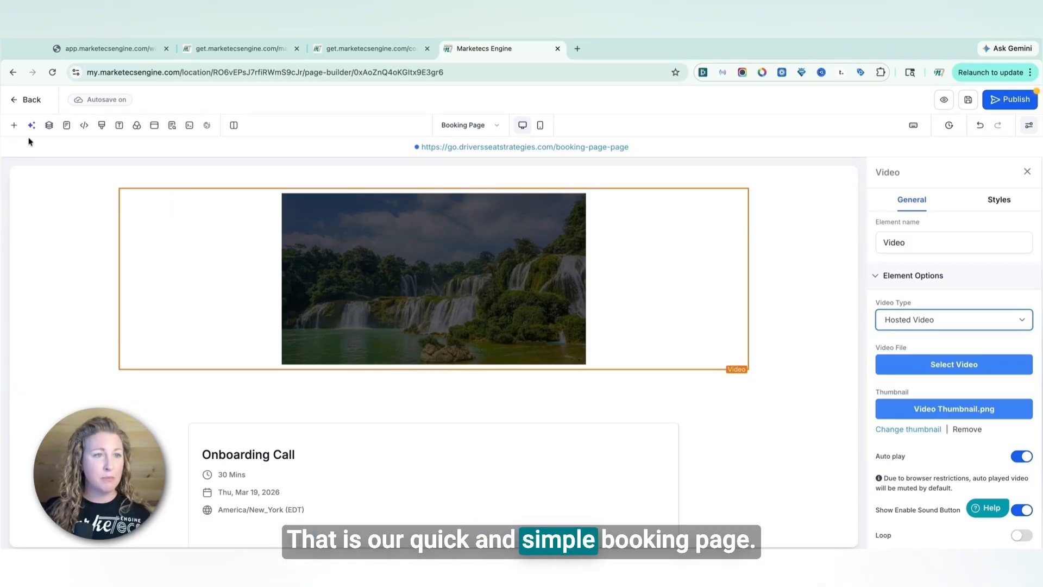
Search the elements for im and drag an Image element above the video
left_click(11, 127)
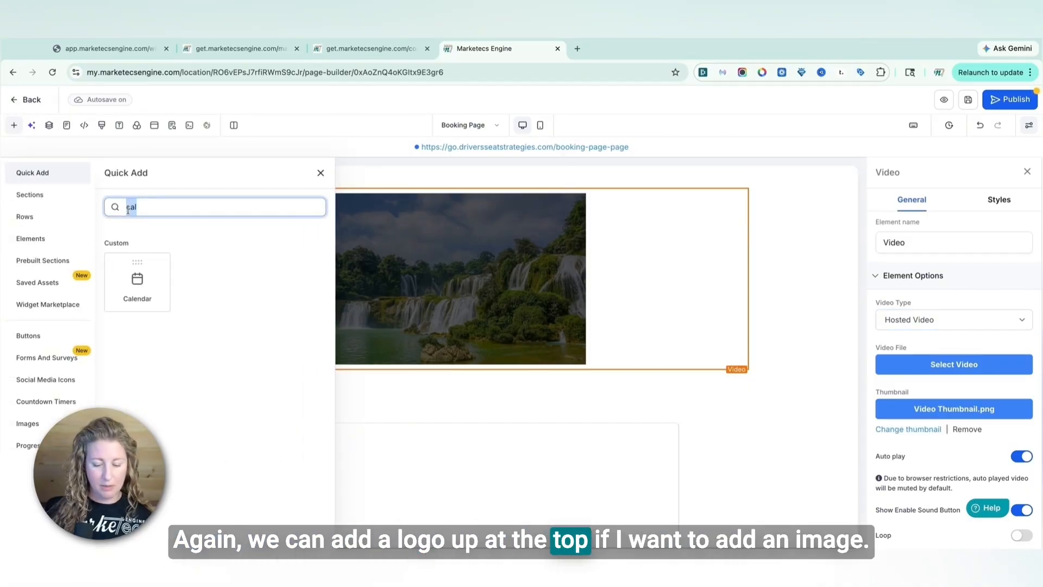
key("BackSpace")
type("im")
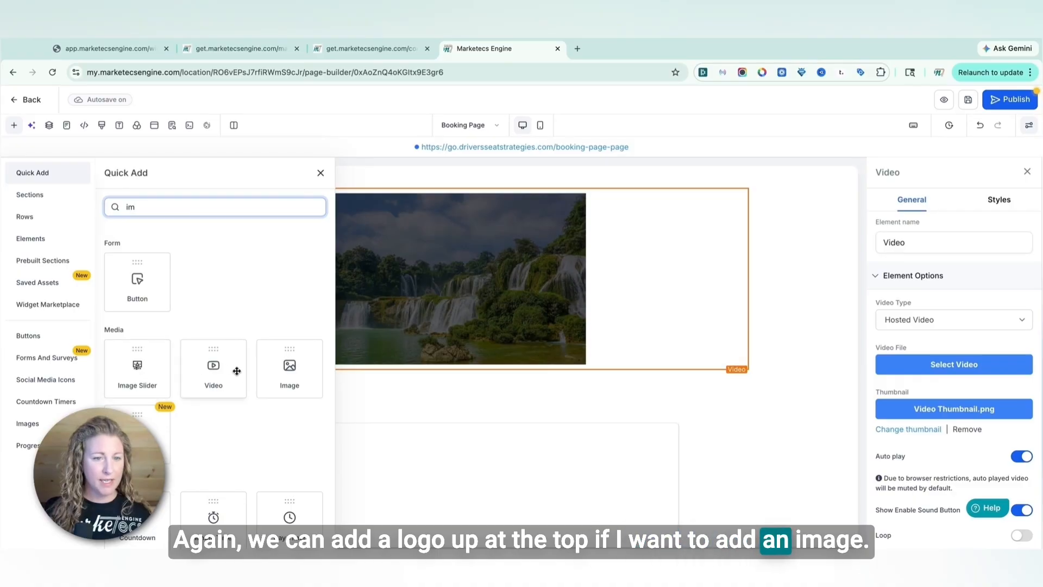
left_click_drag(289, 367, 396, 218)
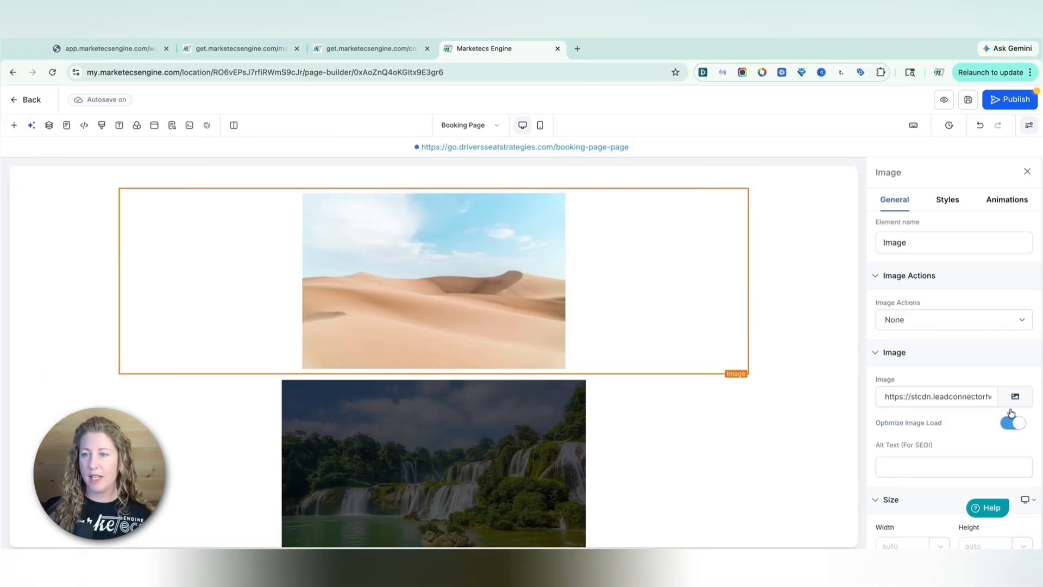
Replace the image with the Marketecs logo from the Brand Boards, Marketecs test folder in media storage
left_click(1015, 397)
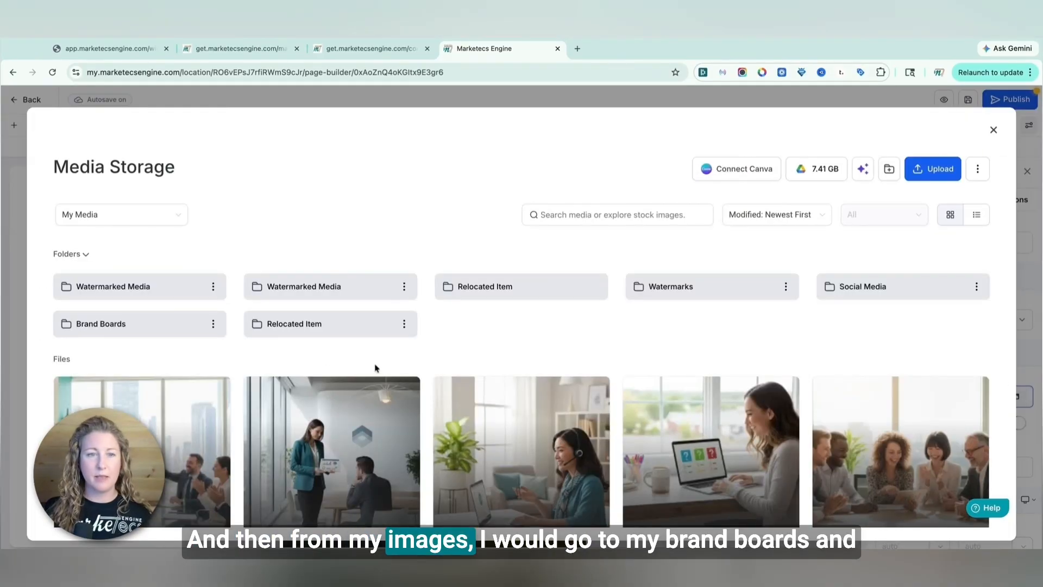
left_click(162, 334)
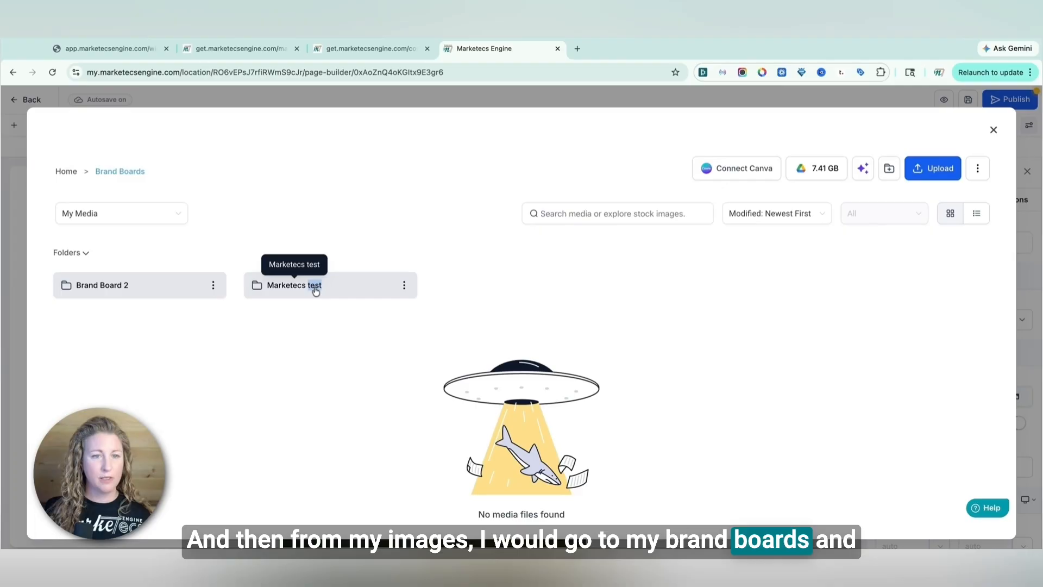
left_click(314, 288)
left_click(699, 401)
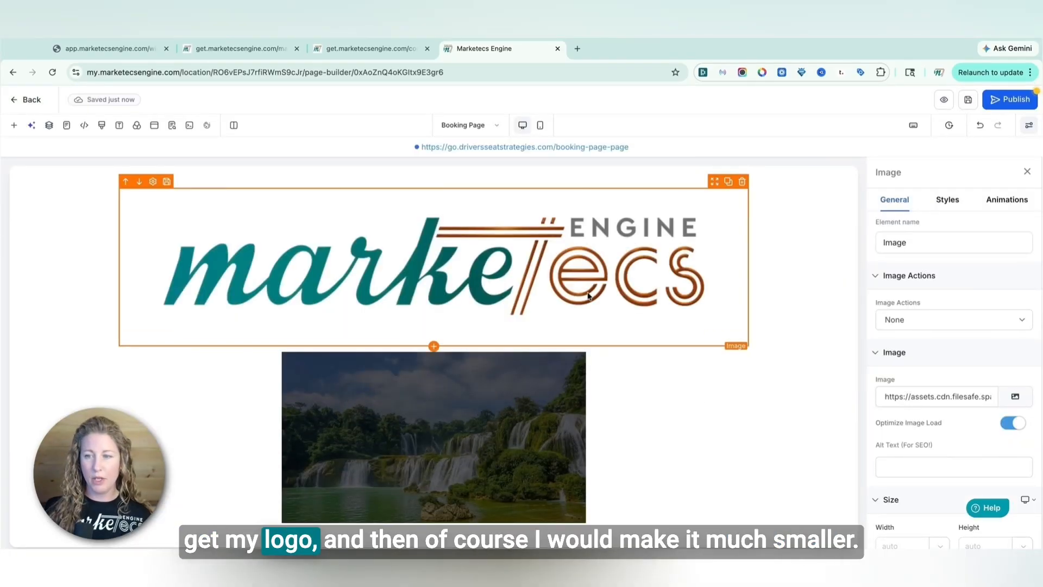
Set the logo image's width to 300
scroll(929, 429, "down", 3)
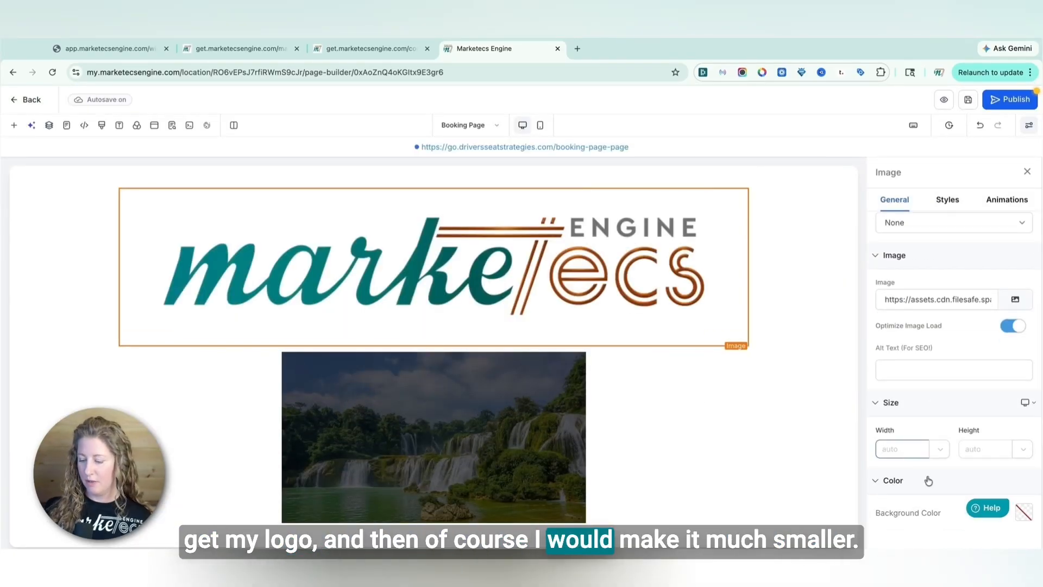
type("300")
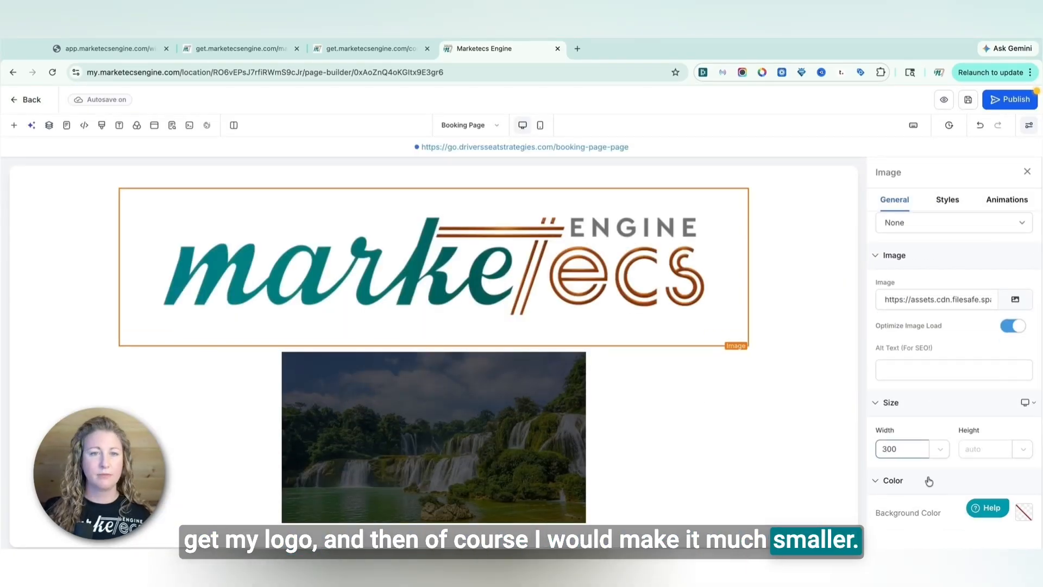
left_click(810, 351)
Save and publish the booking page
scroll(810, 350, "down", 8)
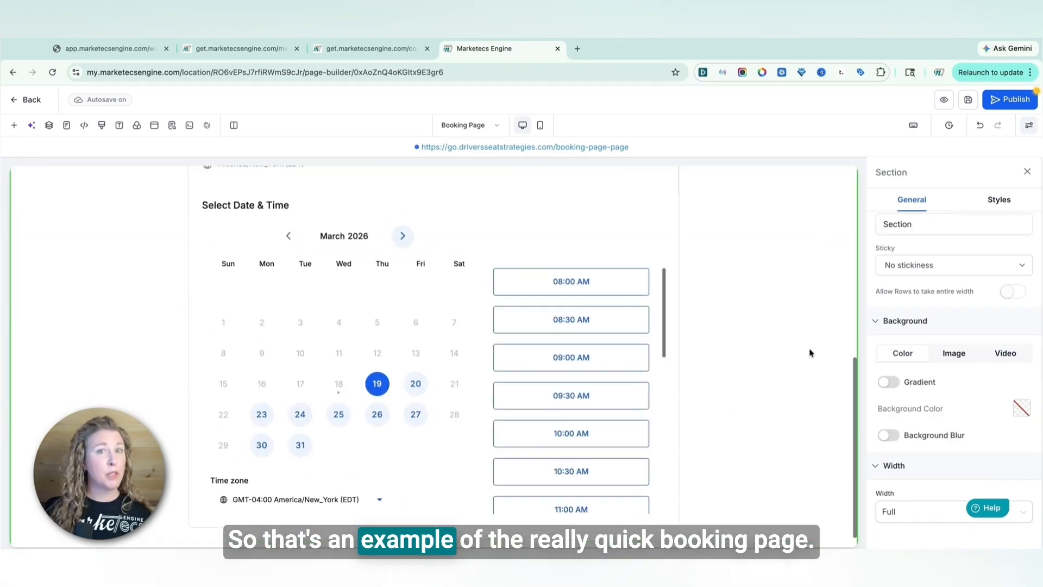
scroll(810, 352, "up", 8)
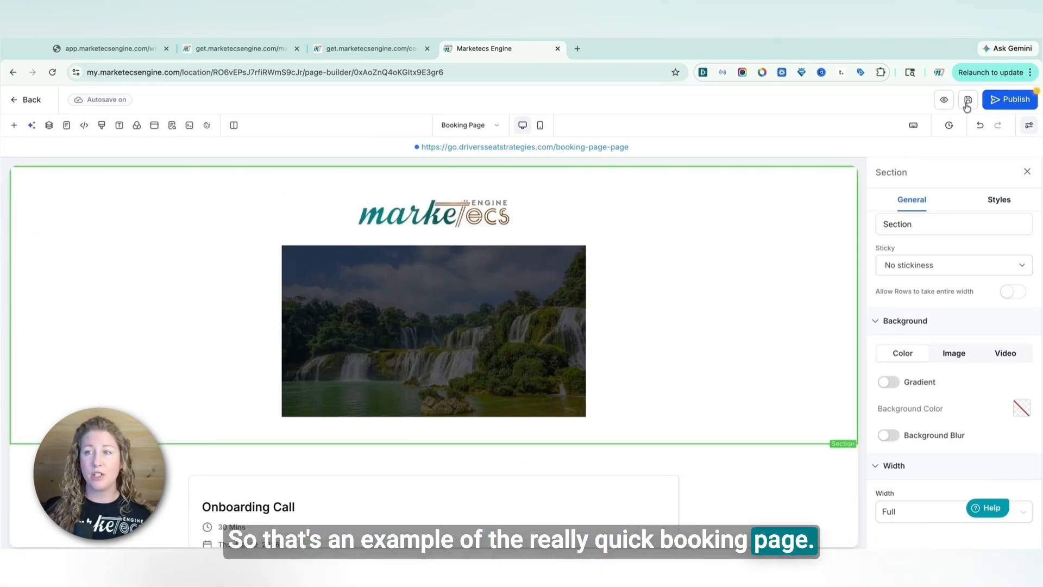
left_click(968, 103)
left_click(1013, 101)
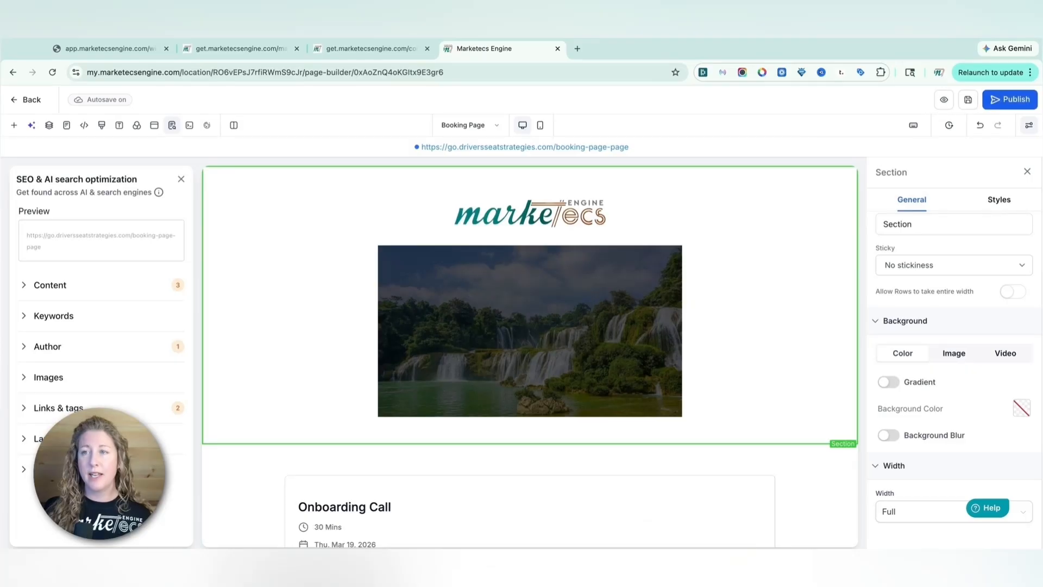
Return to the Booking Funnel and add a funnel step named Confirmation Page with path confirm-booking
left_click(32, 103)
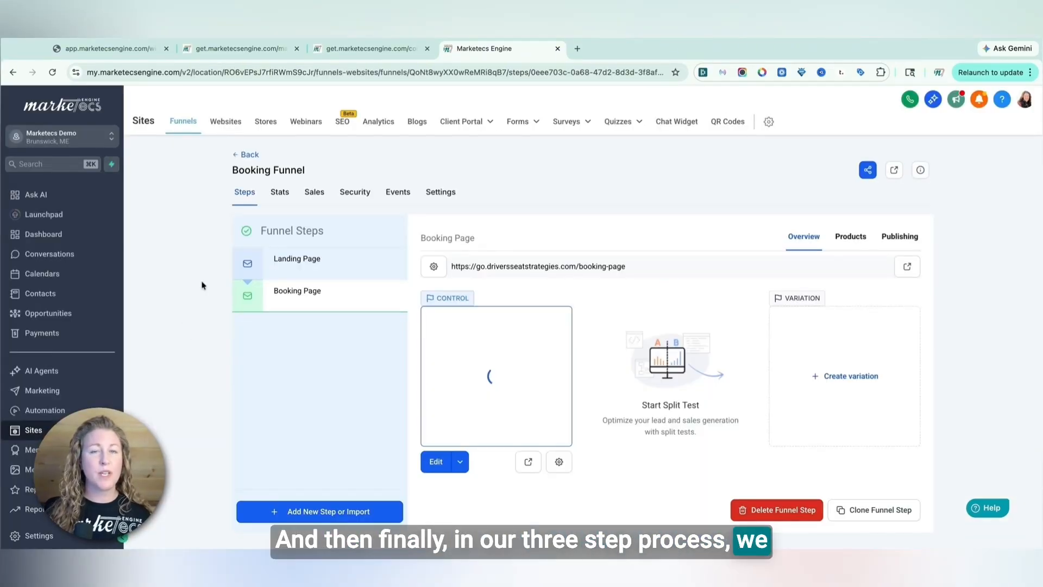
left_click(313, 516)
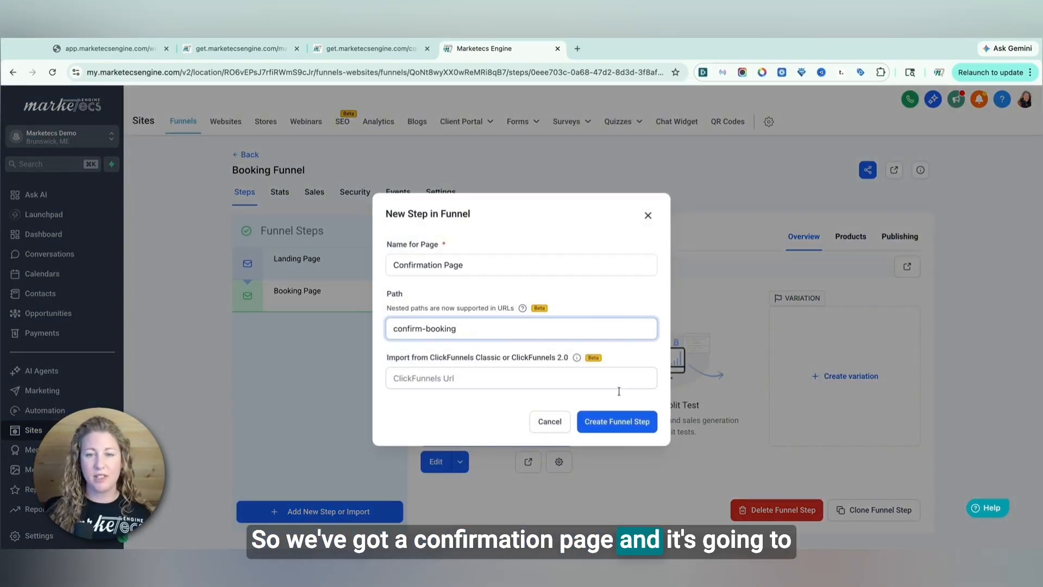
left_click(631, 423)
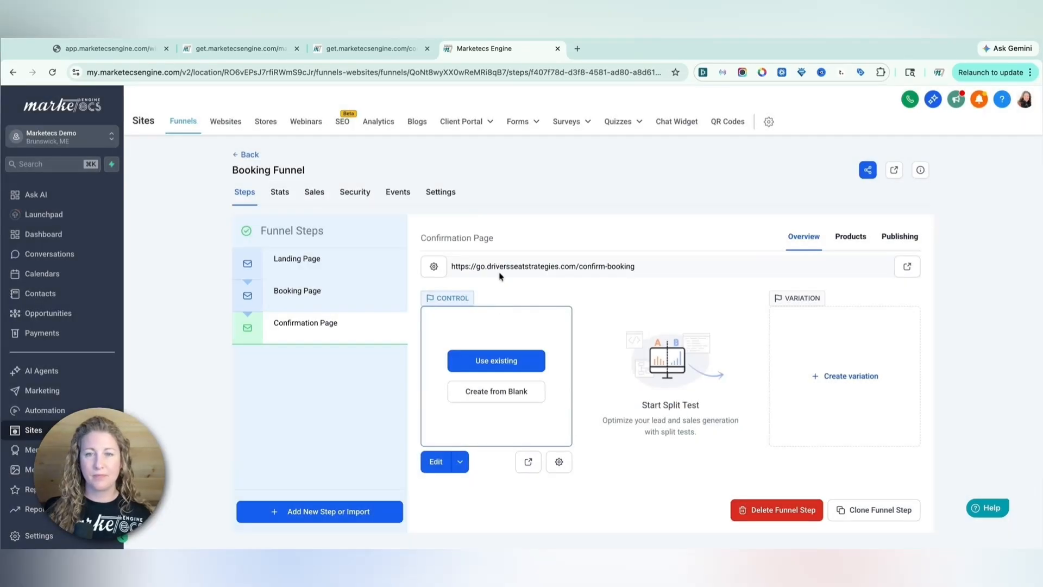
Check the Confirmation Page's path details, then create the page from blank
left_click(558, 462)
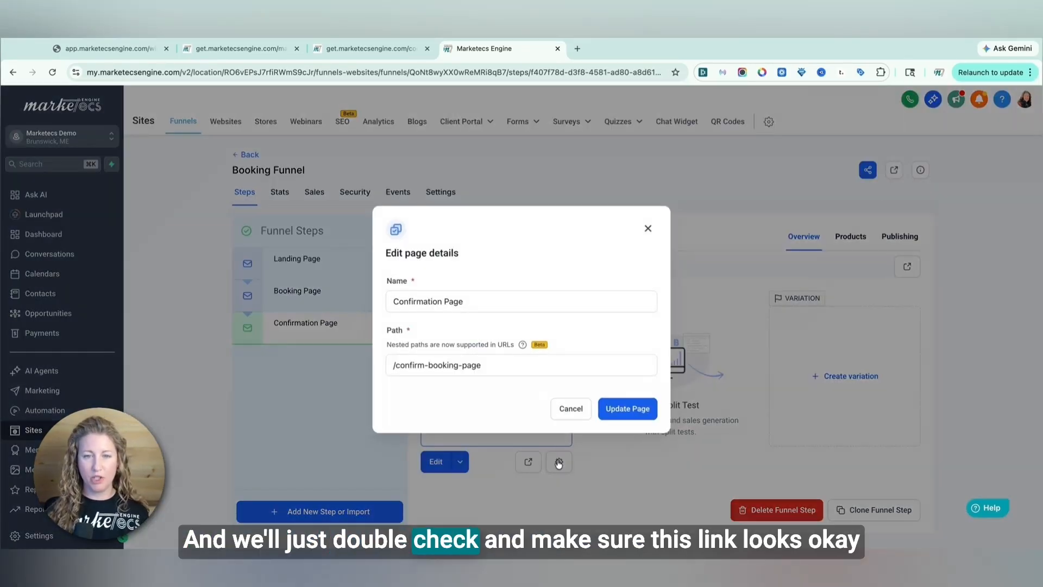
left_click(569, 415)
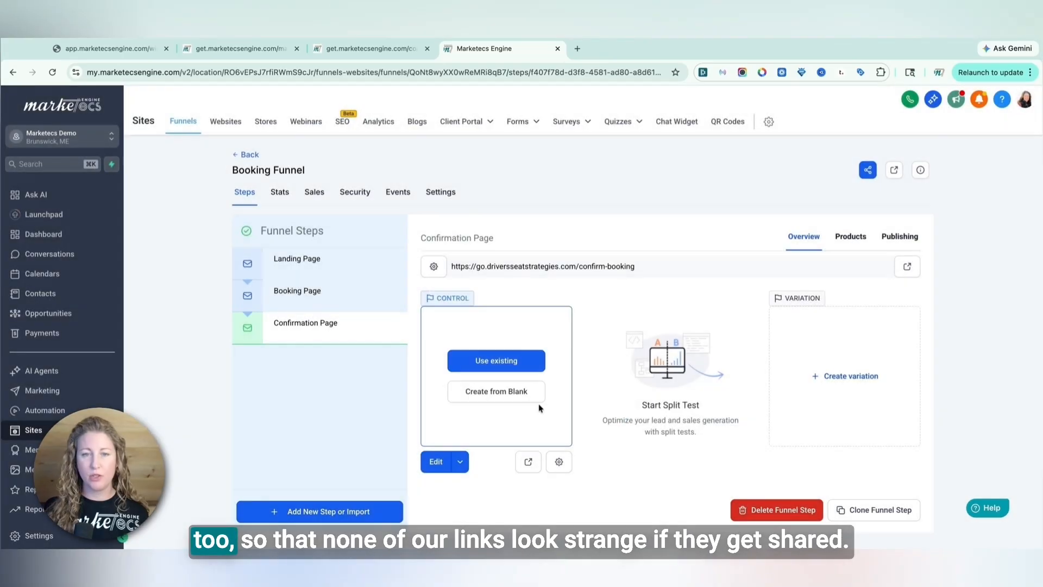
left_click(499, 399)
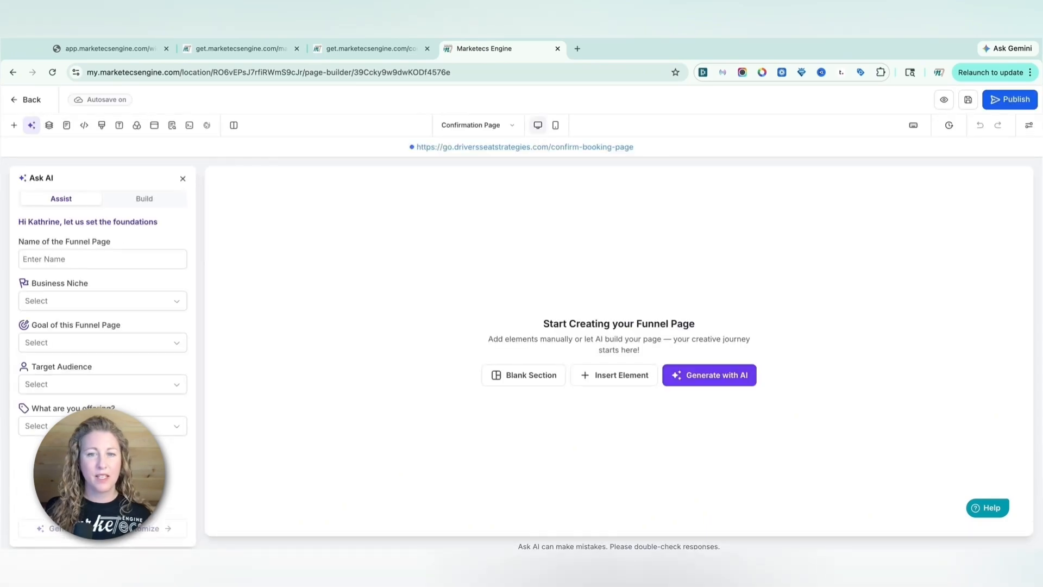
Ask the AI builder to build a thank you page for after someone books an initial consultation
left_click(145, 200)
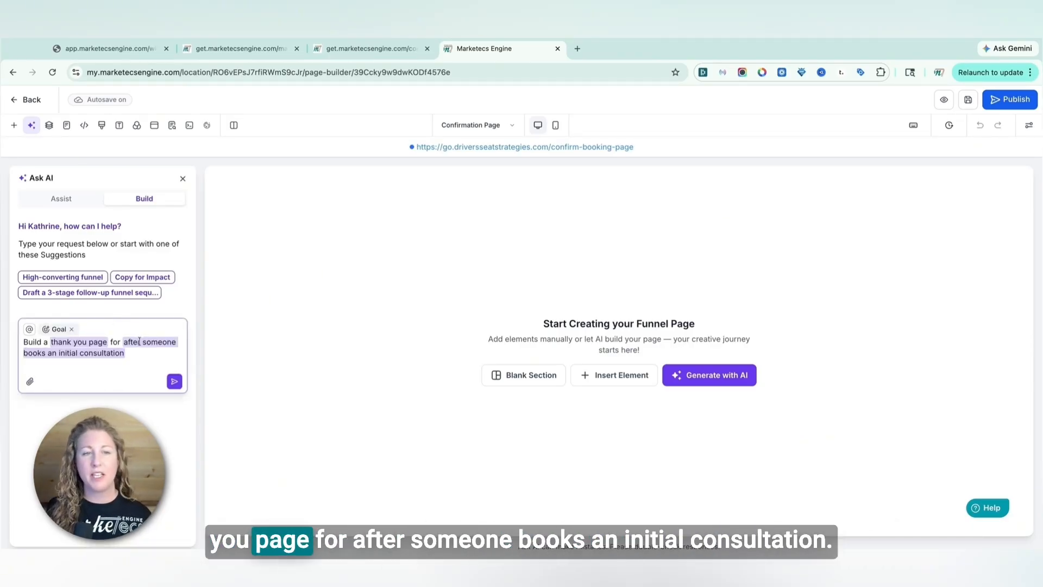
left_click(175, 383)
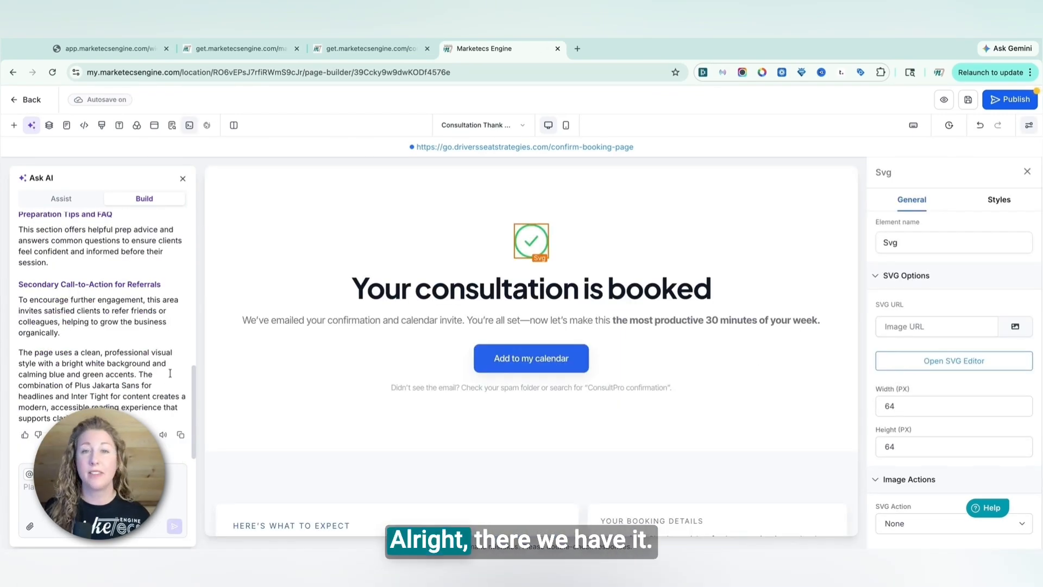
scroll(127, 346, "up", 10)
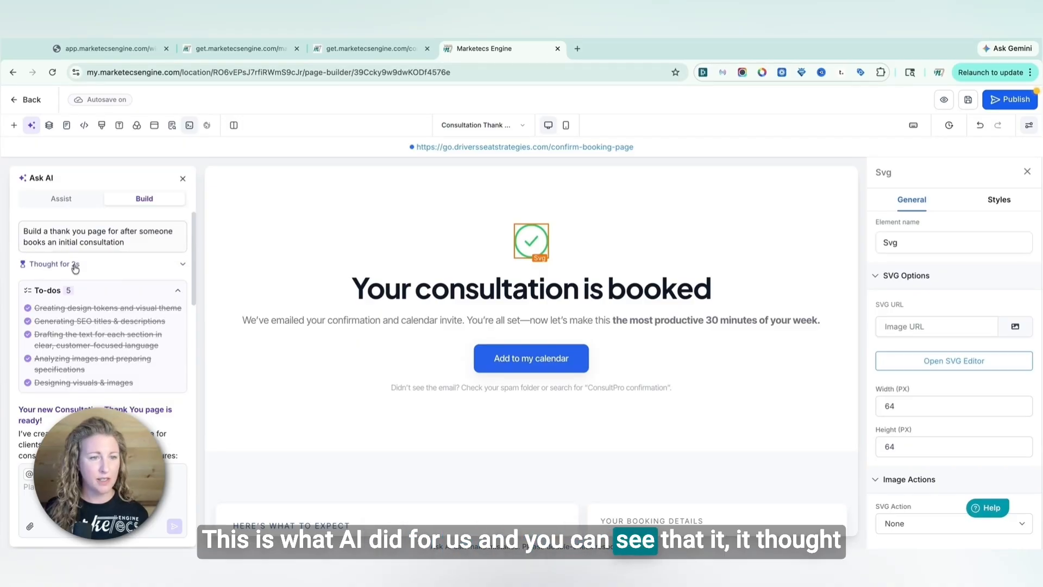
Delete the 'Add to my calendar' button from the thank you page's hero section
scroll(101, 356, "down", 15)
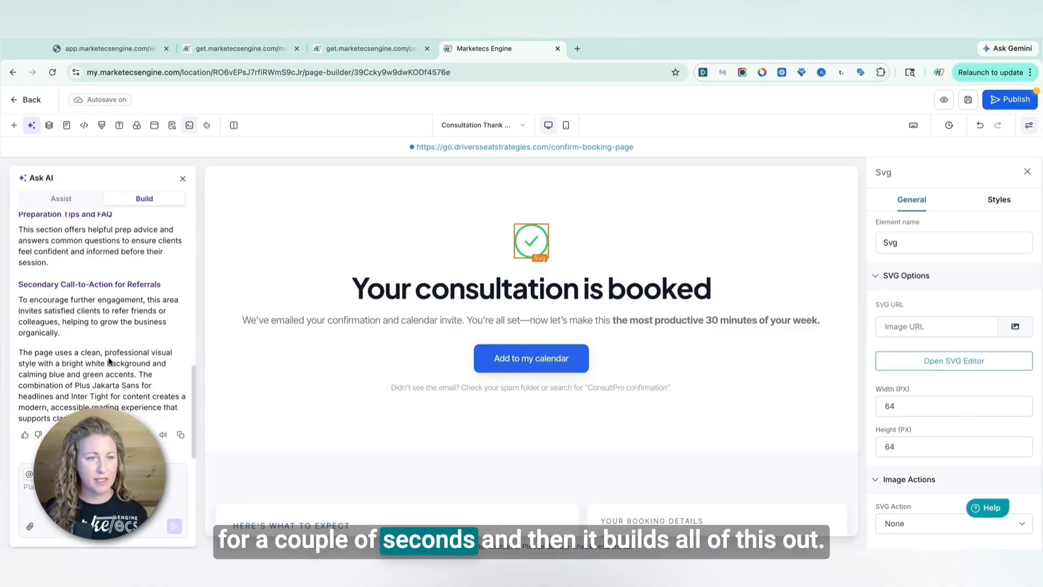
left_click(103, 497)
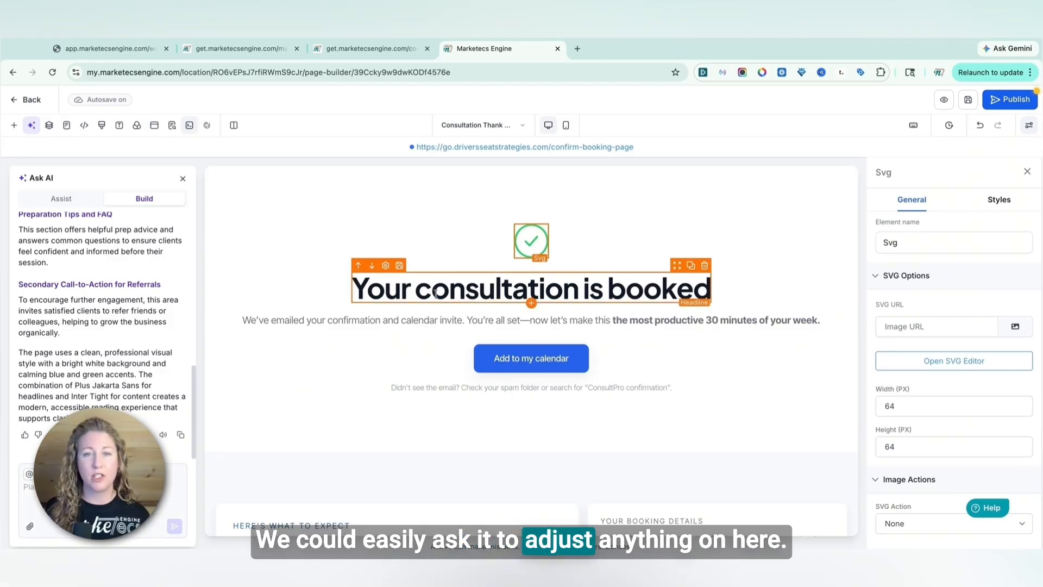
left_click(519, 360)
scroll(956, 420, "down", 6)
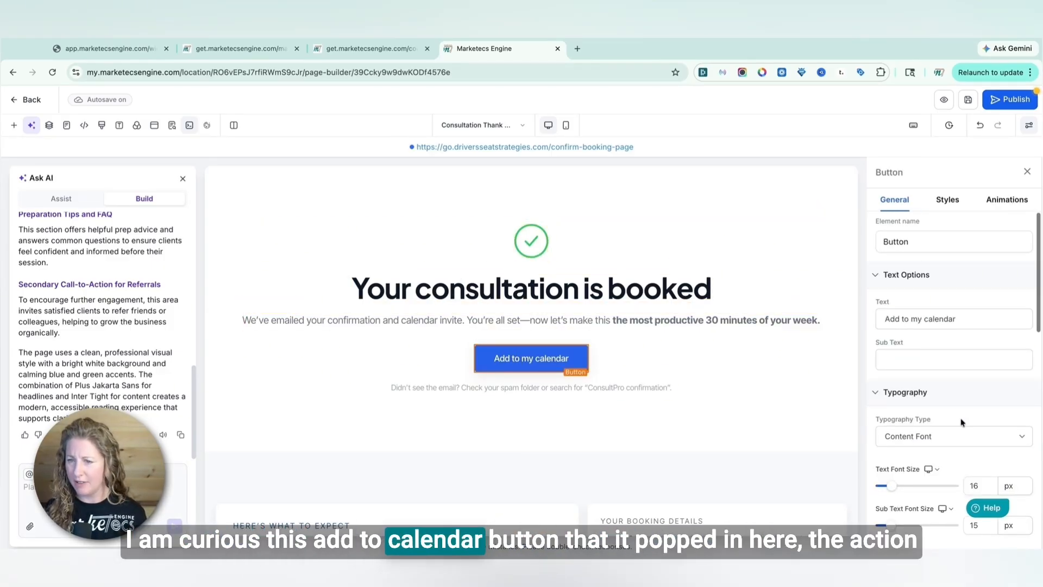
scroll(956, 420, "down", 5)
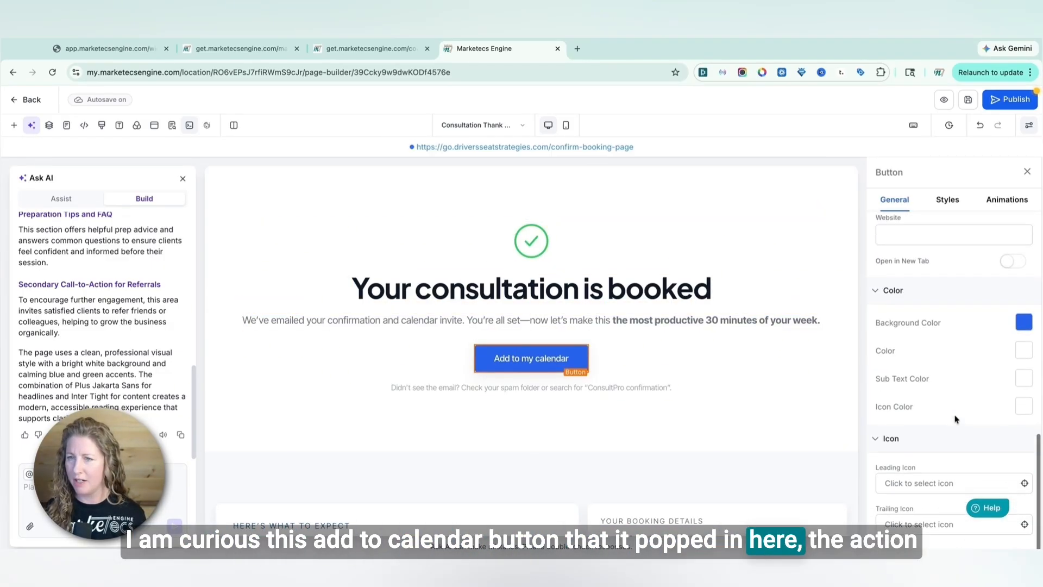
scroll(955, 407, "up", 1)
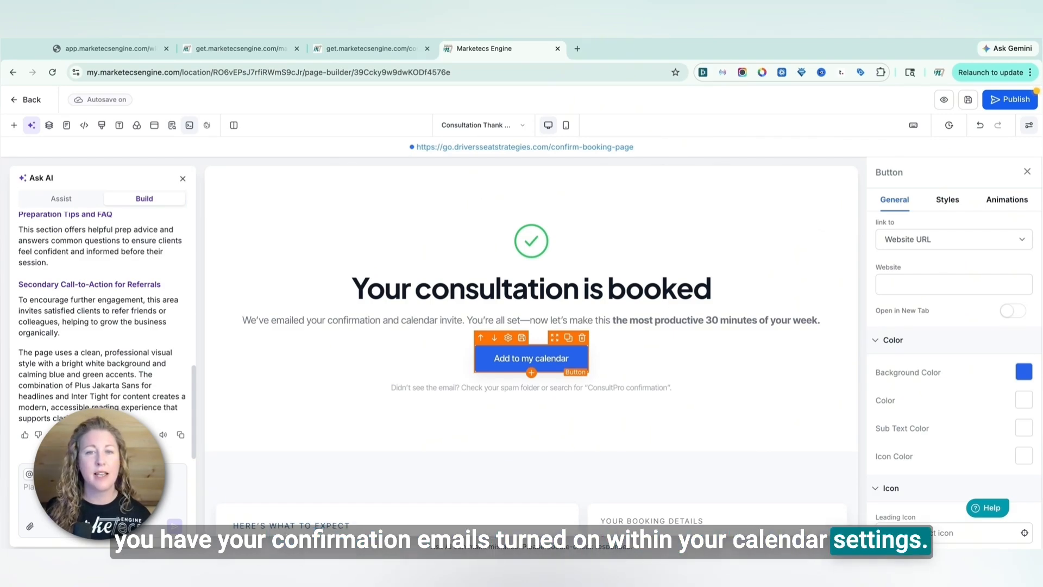
left_click(583, 339)
Scroll through the generated thank you page to review its sections
scroll(596, 392, "down", 3)
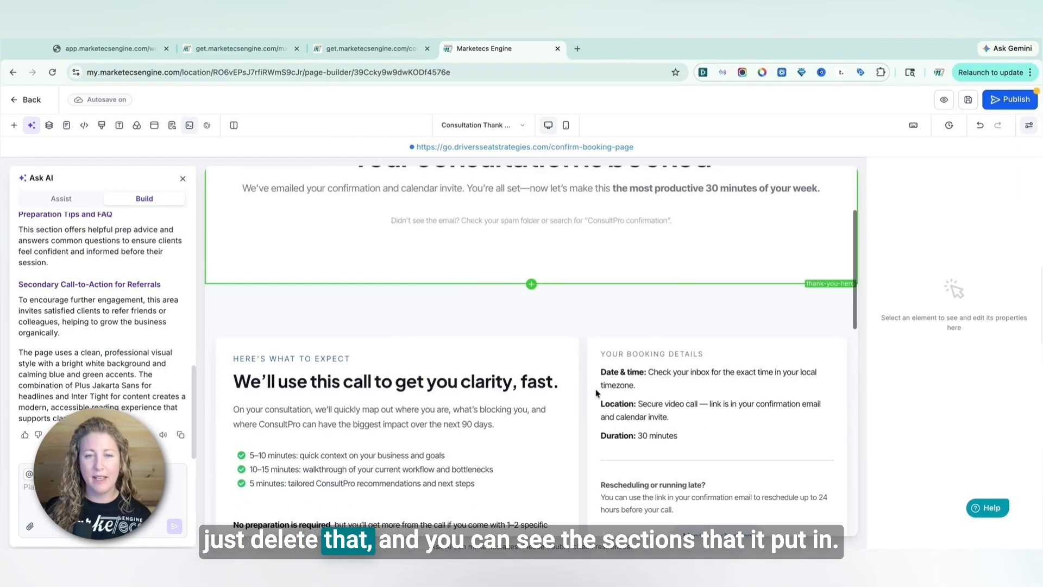
scroll(596, 393, "down", 2)
scroll(536, 357, "down", 8)
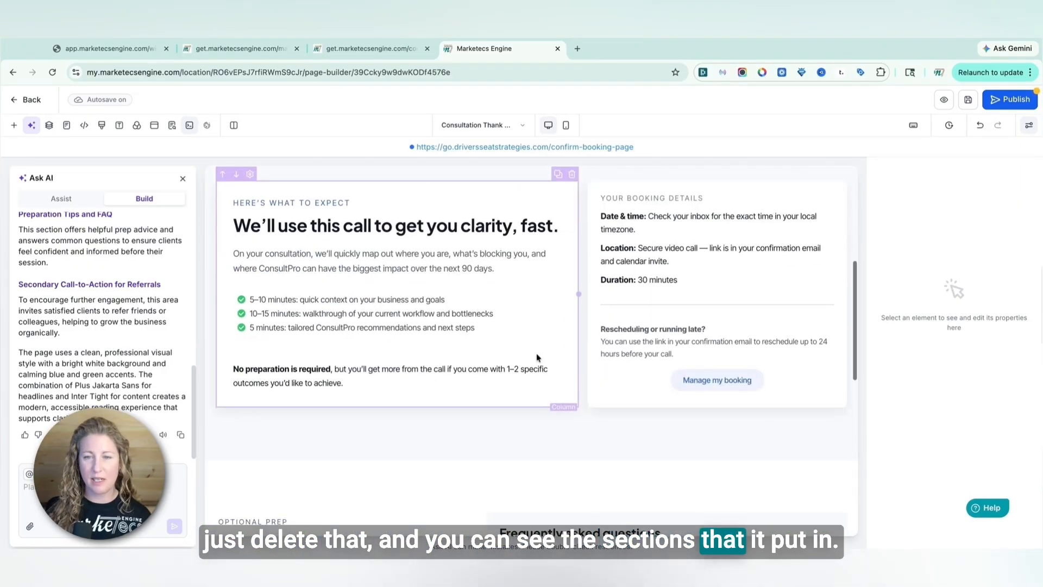
scroll(538, 357, "down", 1)
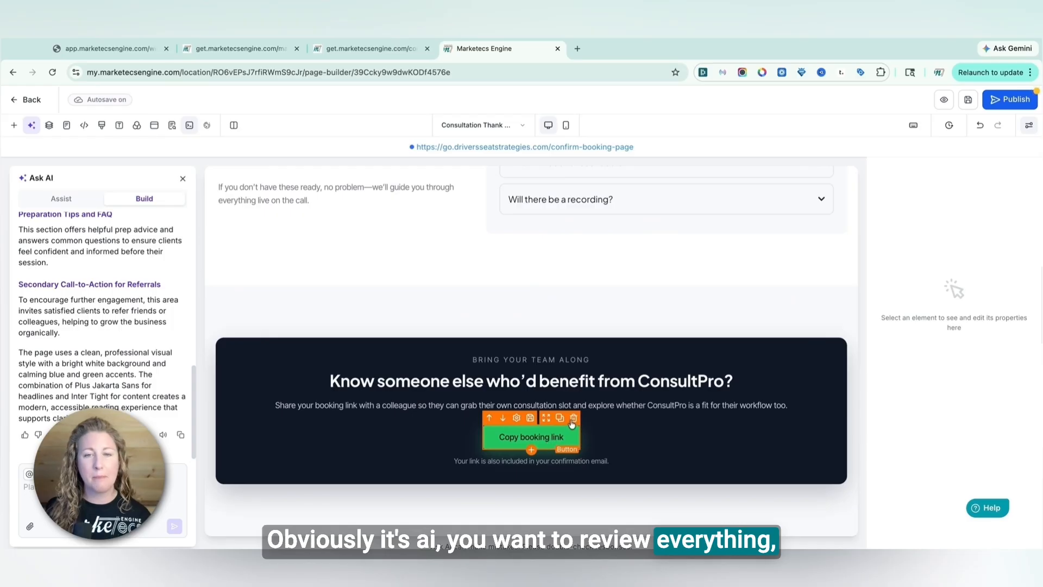
scroll(572, 423, "up", 6)
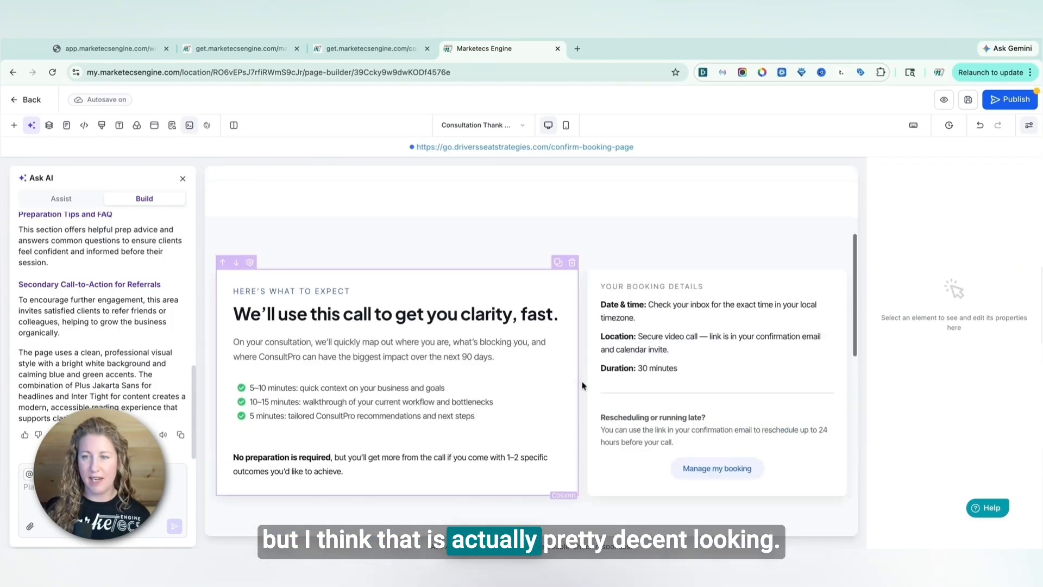
scroll(582, 386, "up", 3)
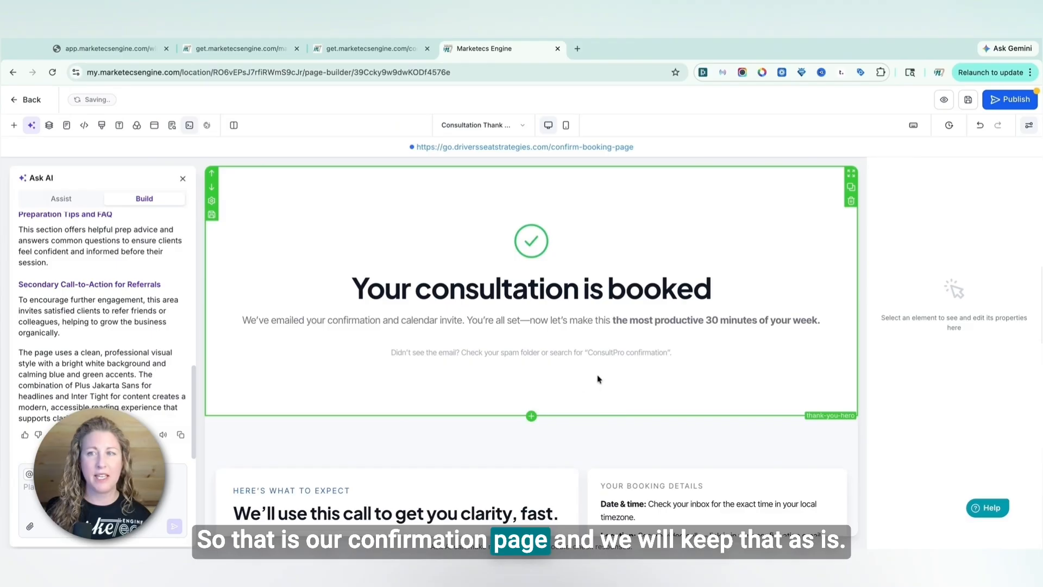
scroll(530, 353, "down", 5)
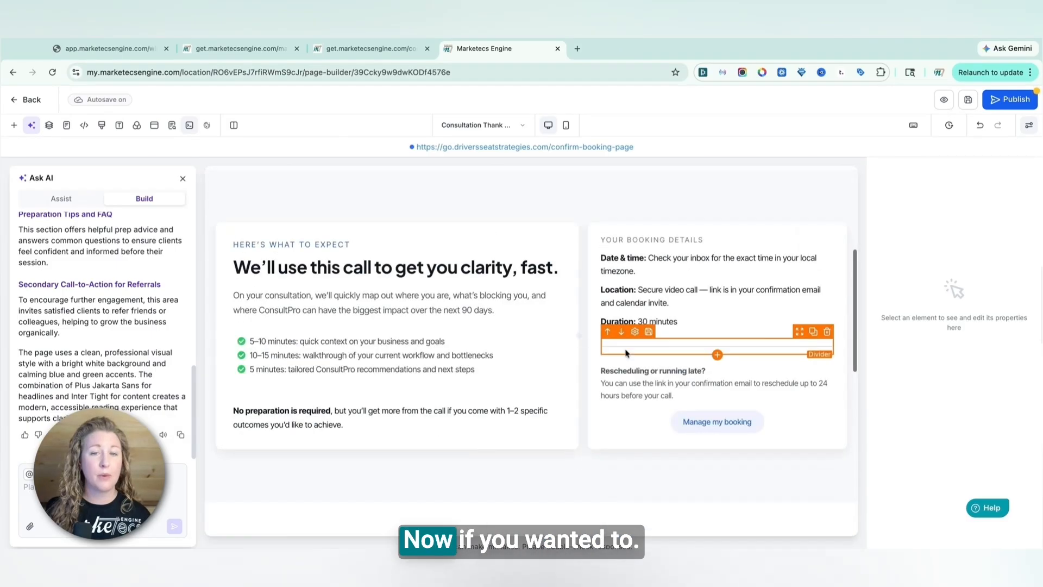
scroll(533, 408, "down", 5)
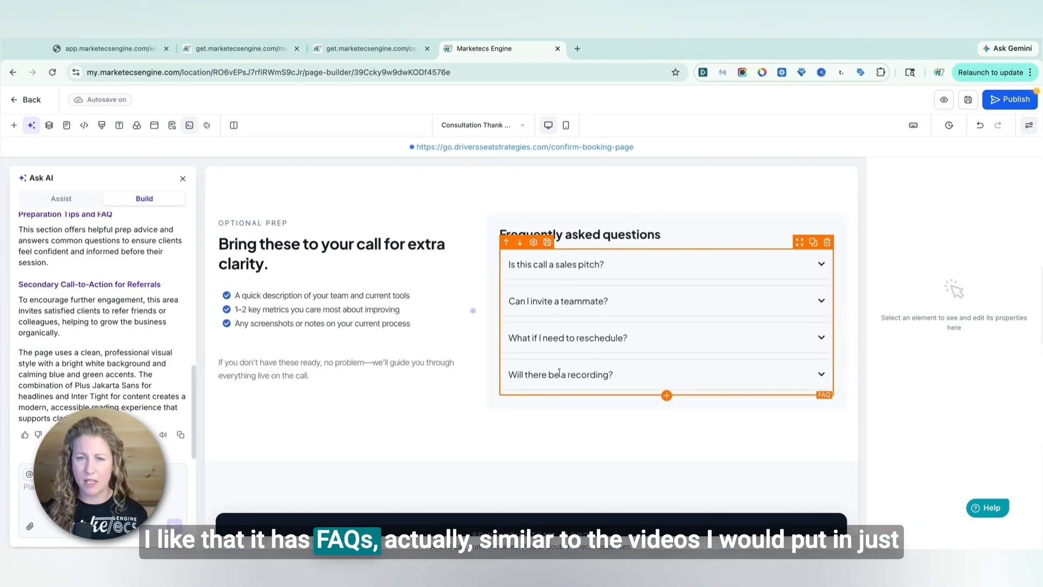
scroll(571, 332, "up", 2)
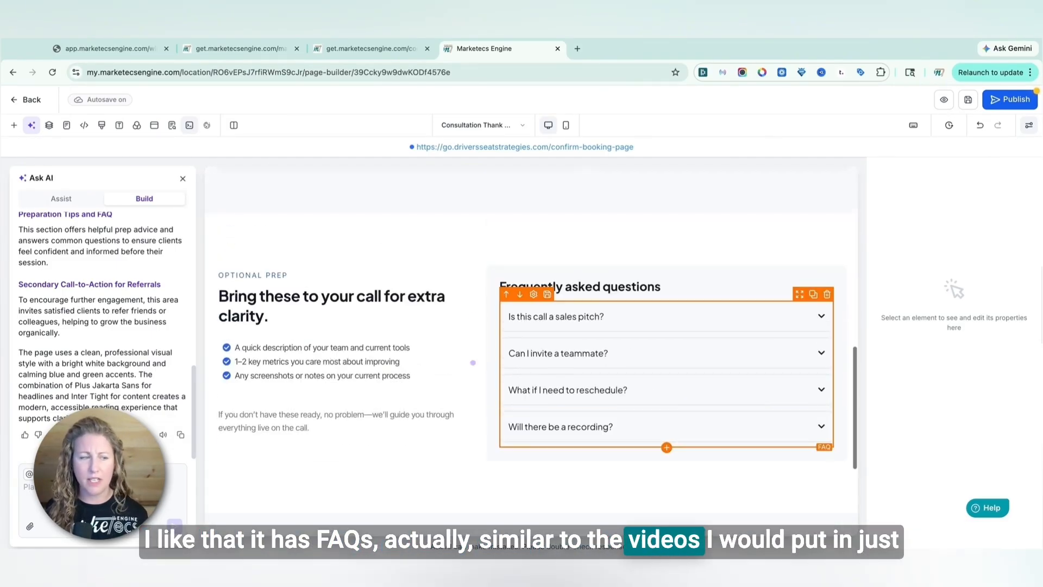
scroll(420, 315, "up", 10)
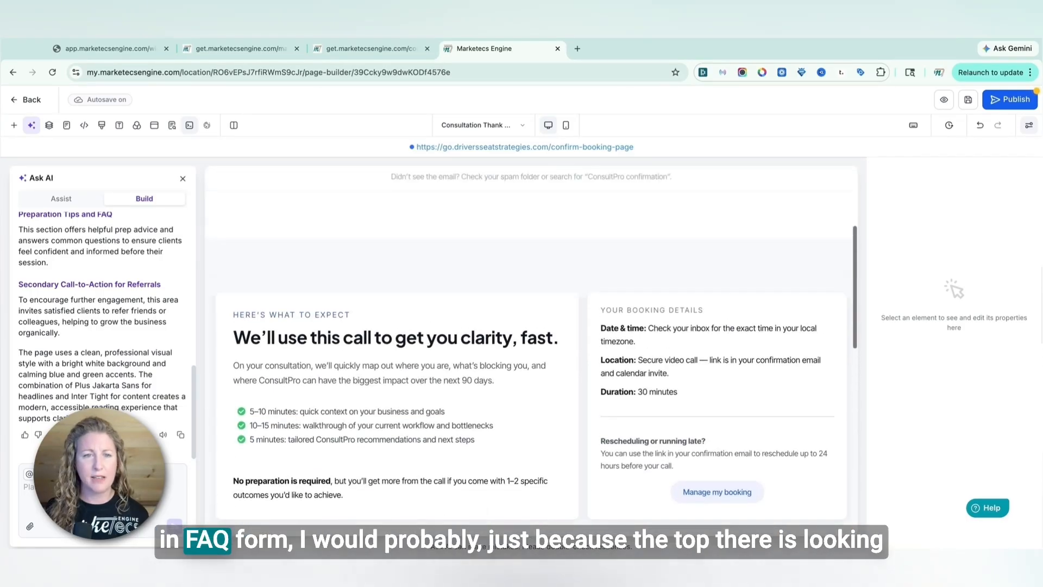
Add a Video element below the hero text of the confirmation page
left_click(14, 125)
left_click(158, 206)
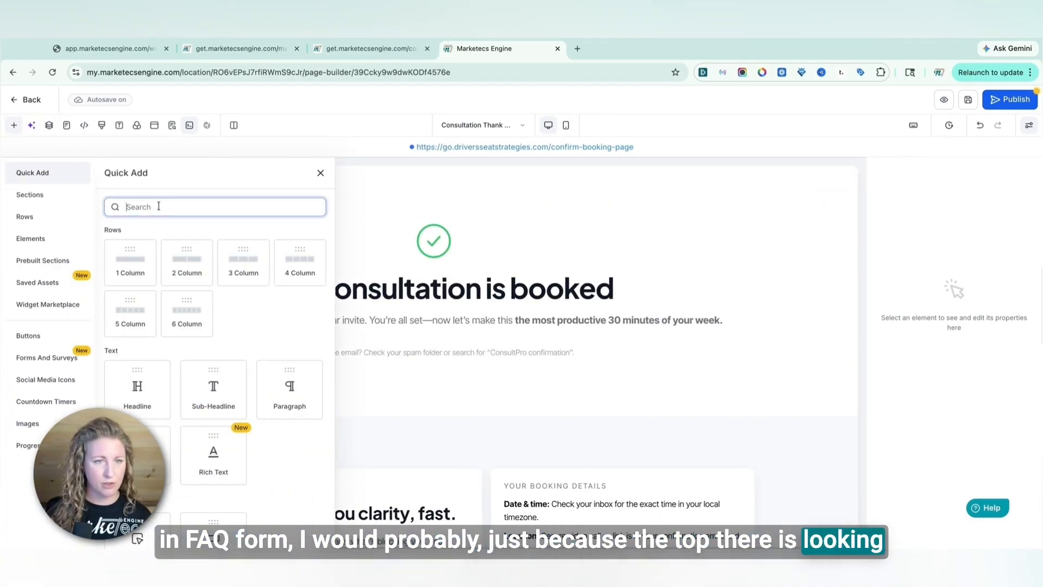
type("vid")
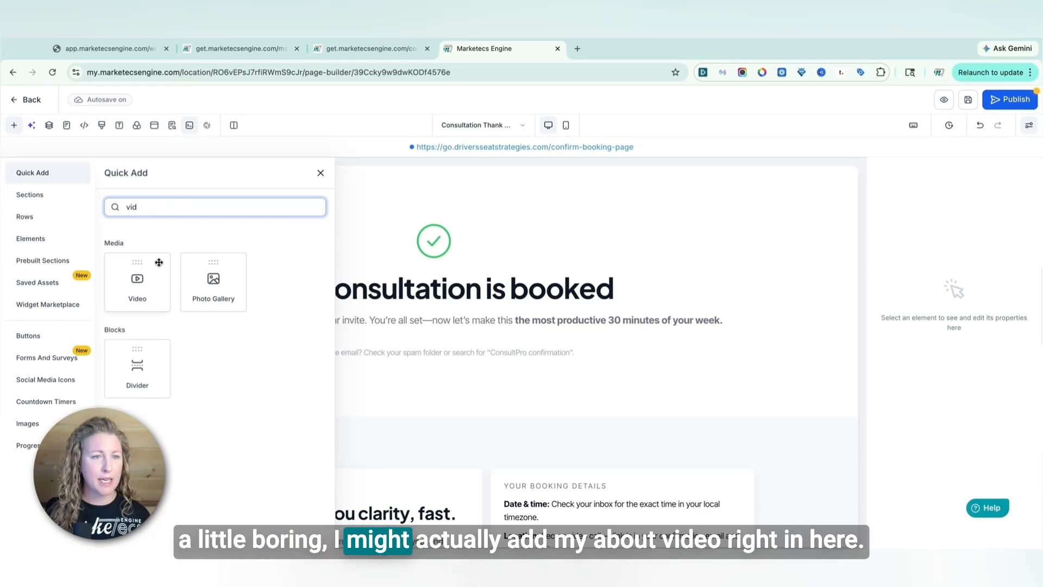
left_click_drag(158, 263, 163, 375)
scroll(536, 409, "down", 7)
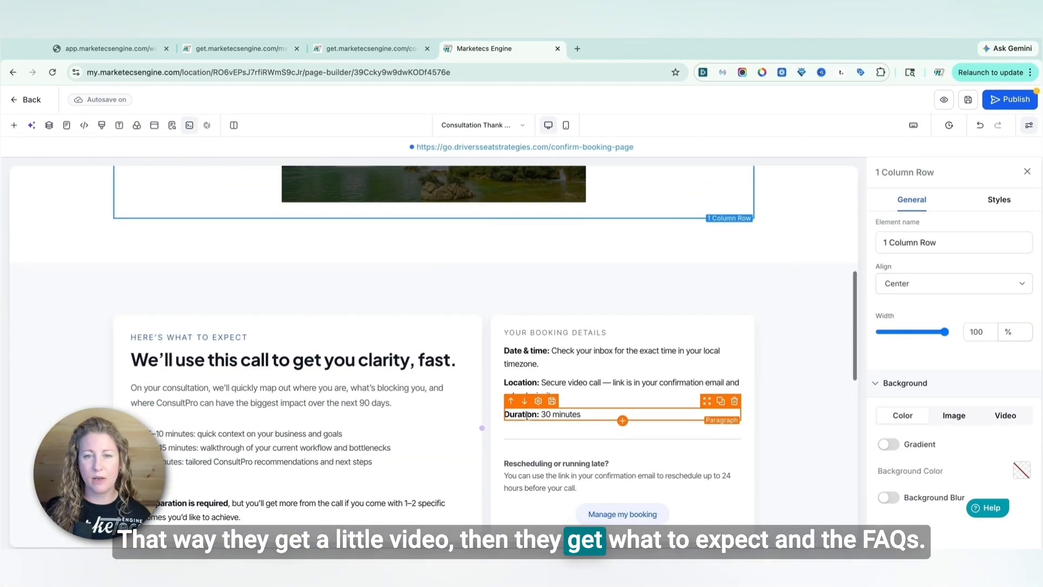
Save and publish the confirmation page
scroll(528, 422, "down", 8)
scroll(527, 417, "down", 2)
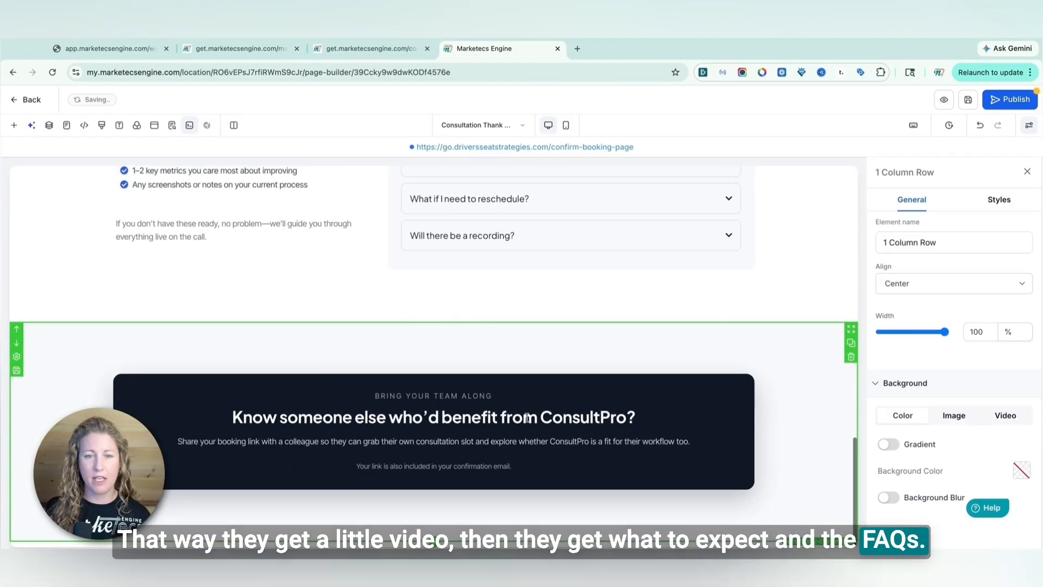
scroll(527, 418, "up", 17)
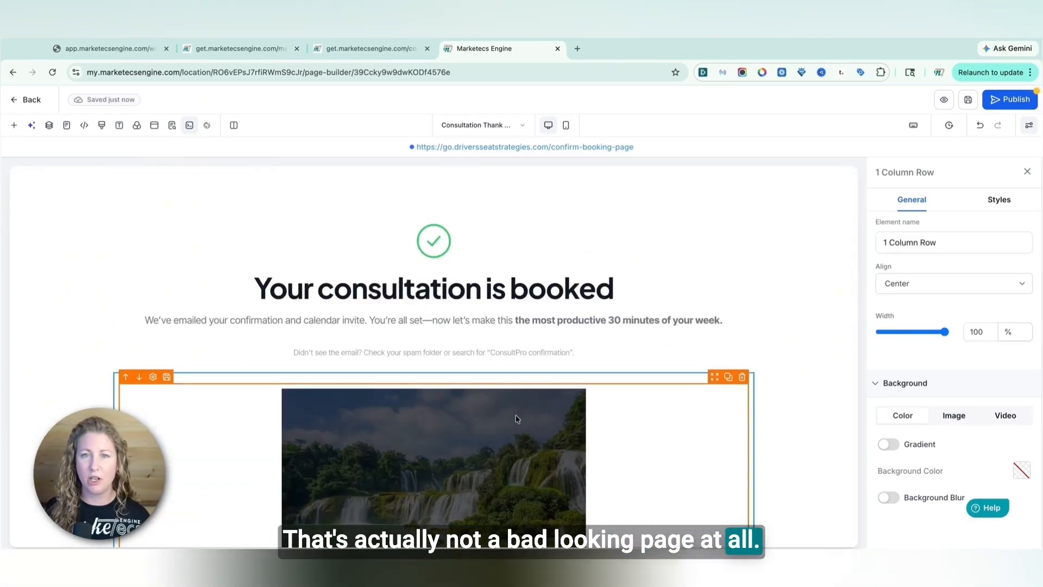
left_click(968, 99)
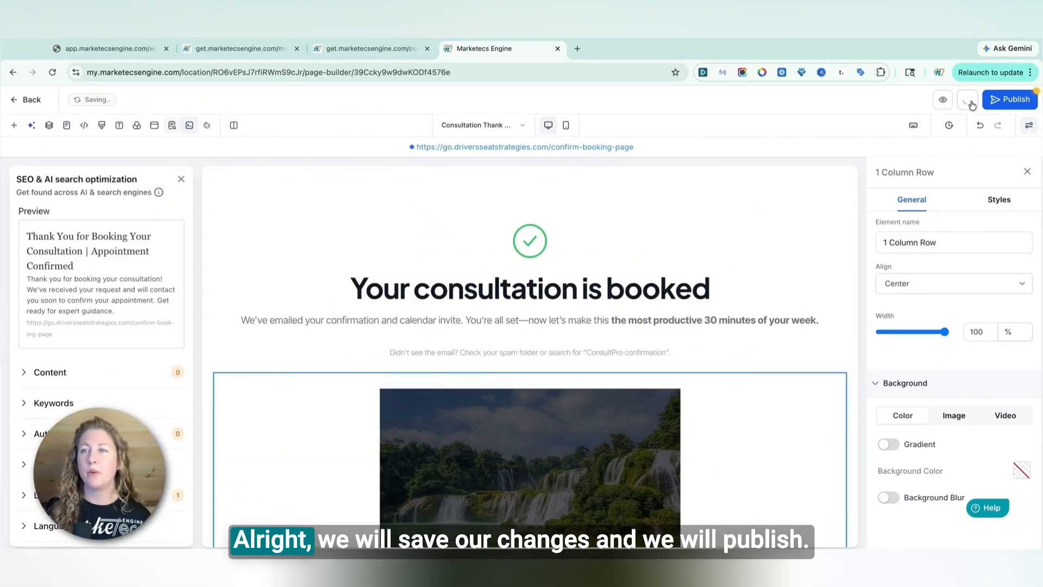
left_click(1013, 102)
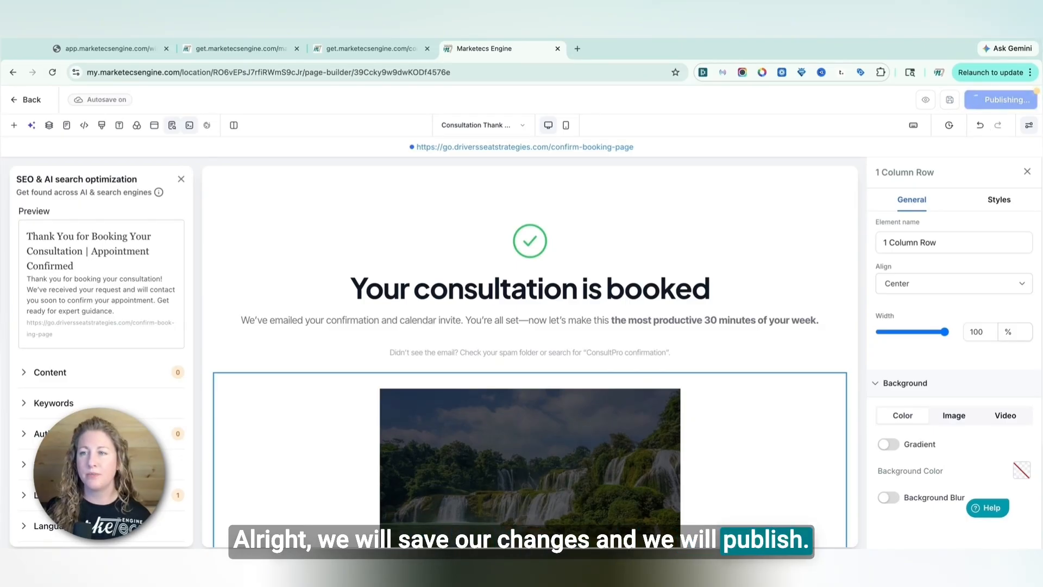
Return to the Booking Funnel and open the Consultation Thank You step's Products section
left_click(32, 100)
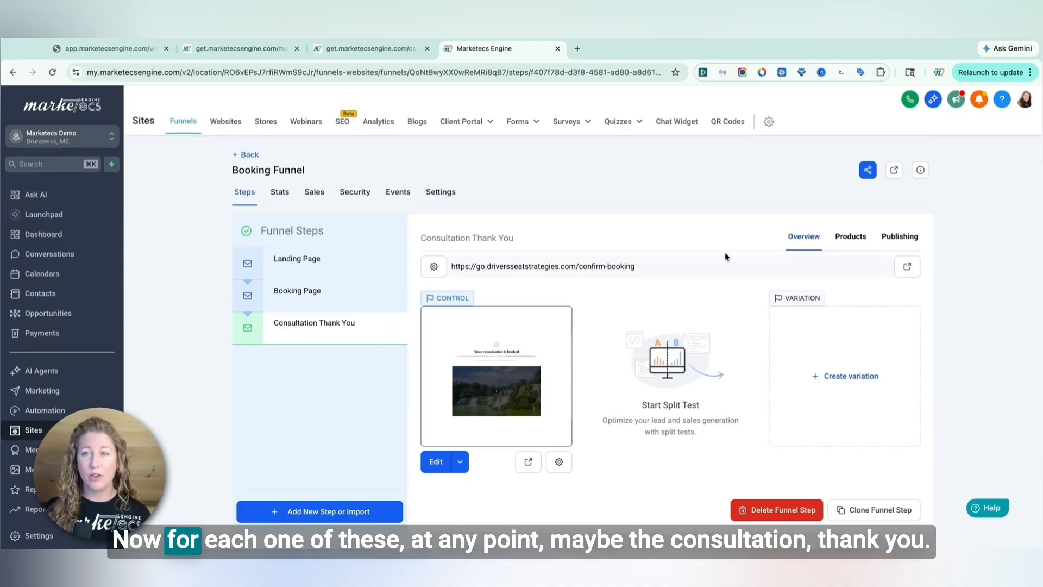
left_click(284, 300)
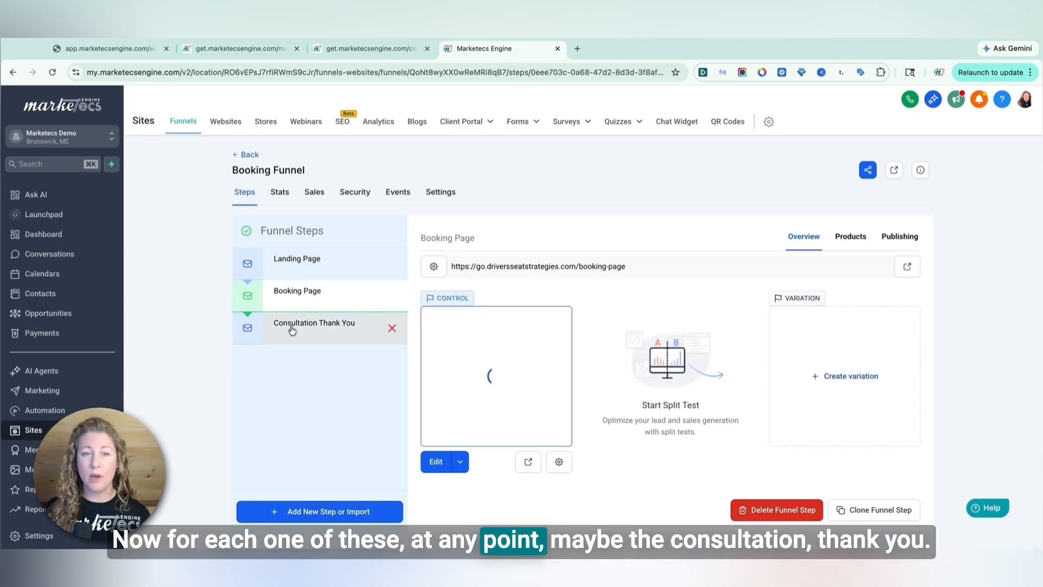
left_click(292, 328)
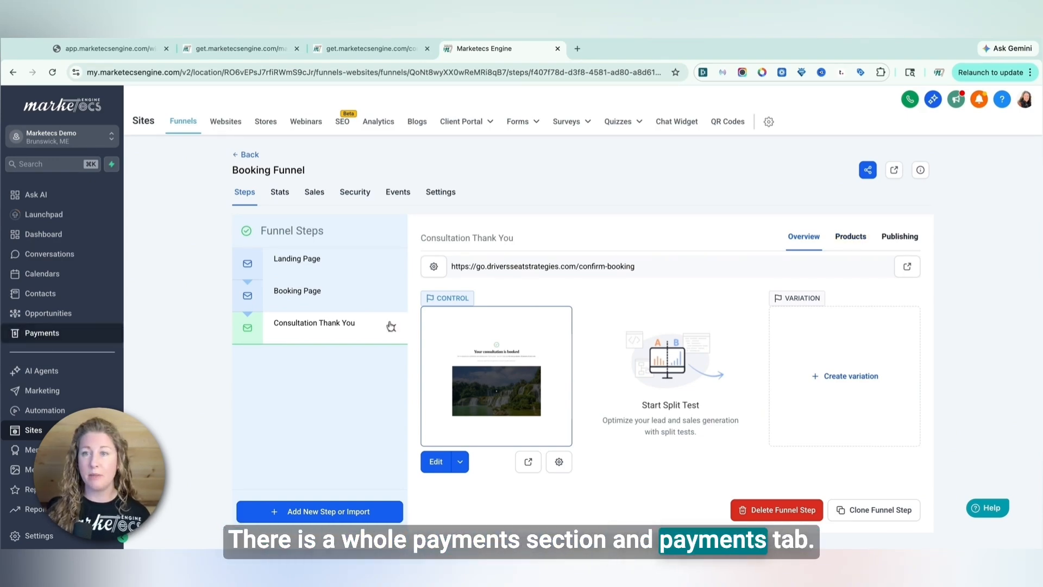
left_click(851, 239)
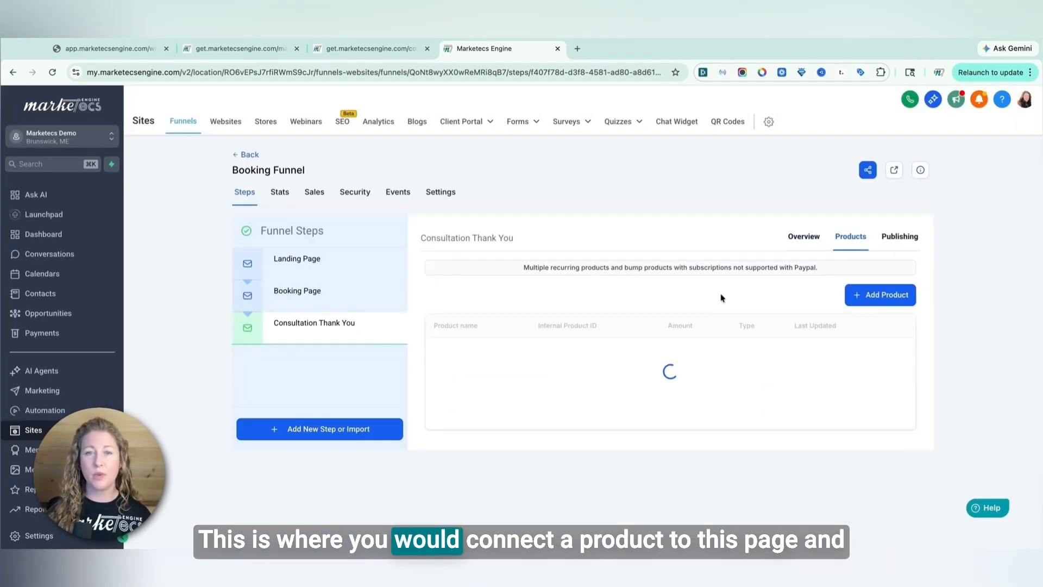